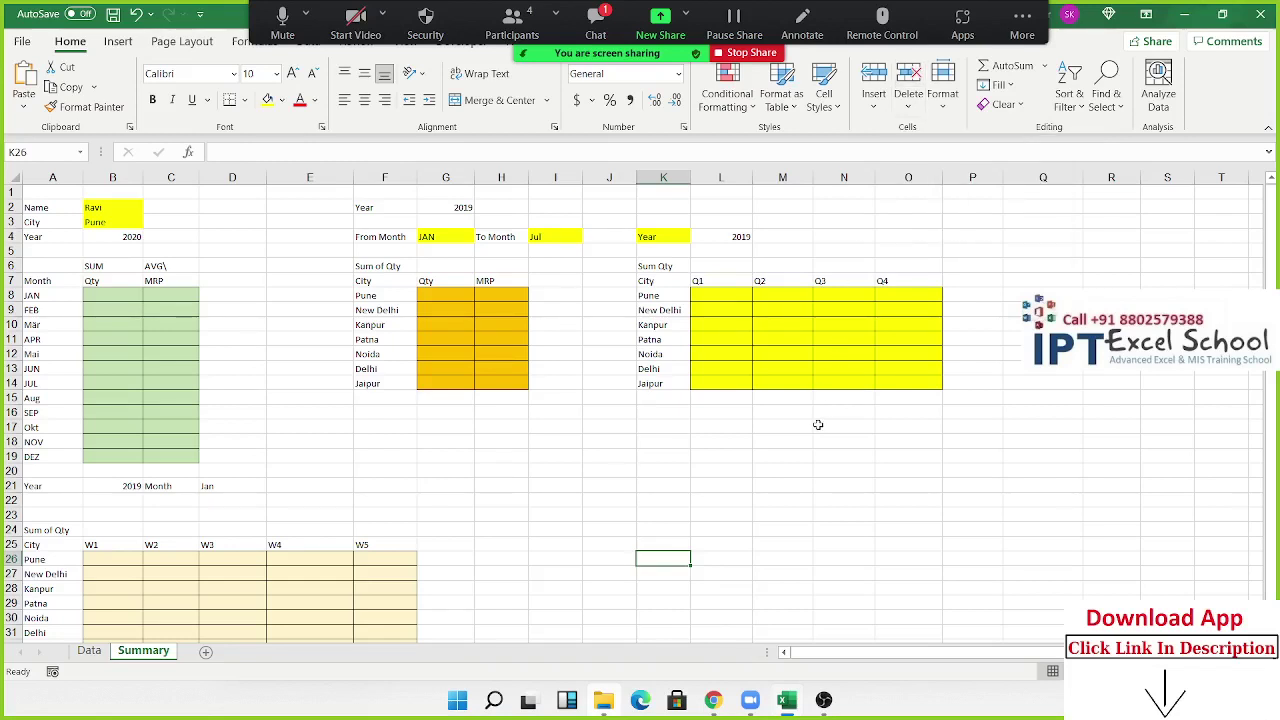
# Step: Open the Data sheet holding the Name, City, Qty, MRP and Date table
pyautogui.click(340, 366)
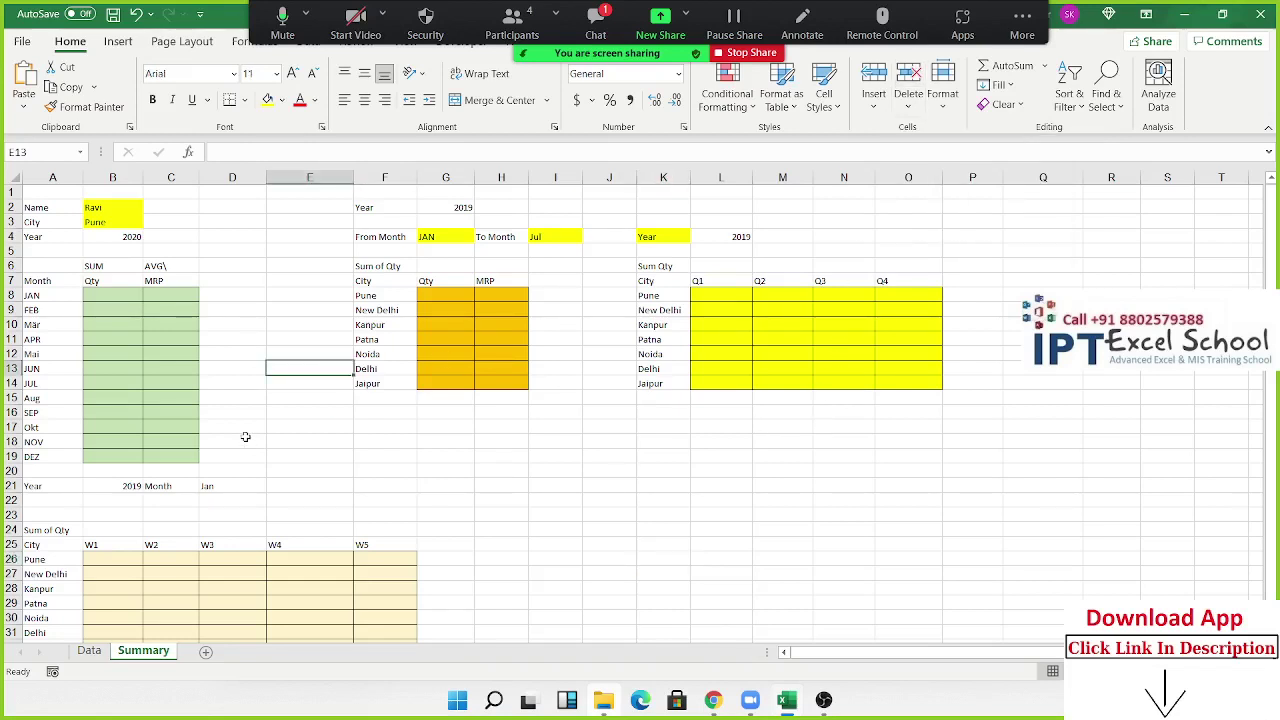
pyautogui.click(1048, 700)
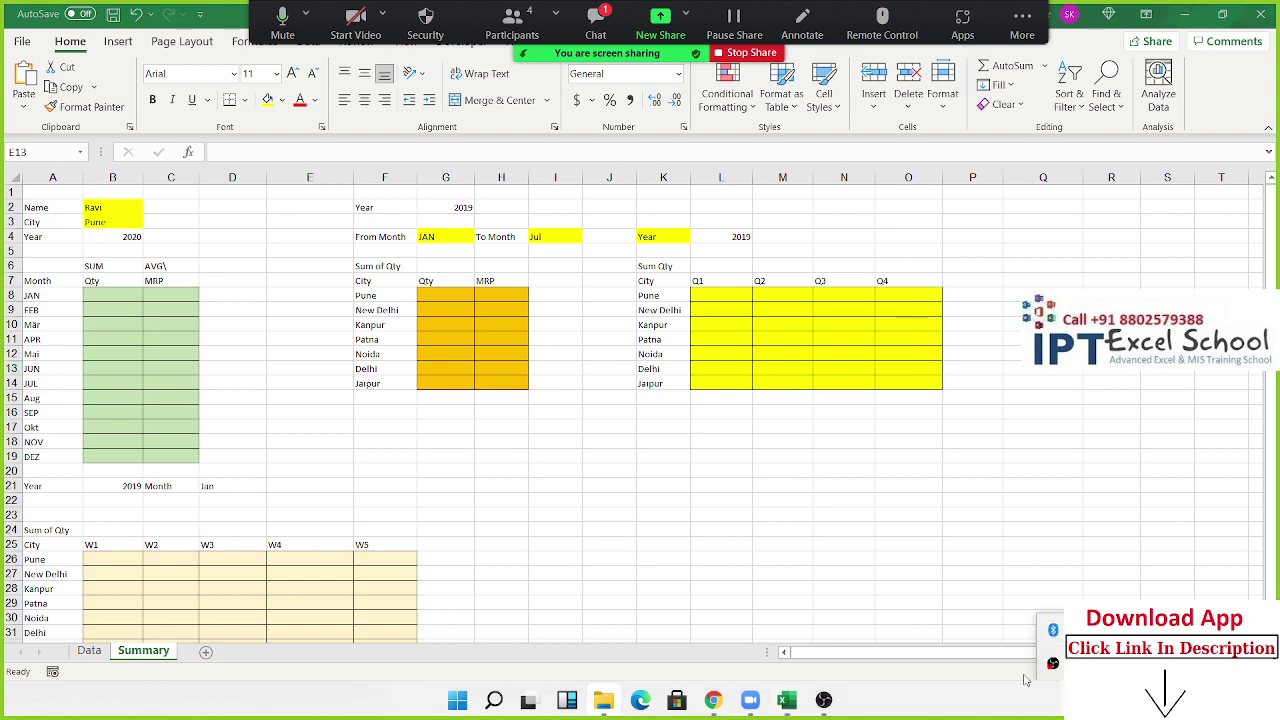
pyautogui.scroll(2, 416, 535)
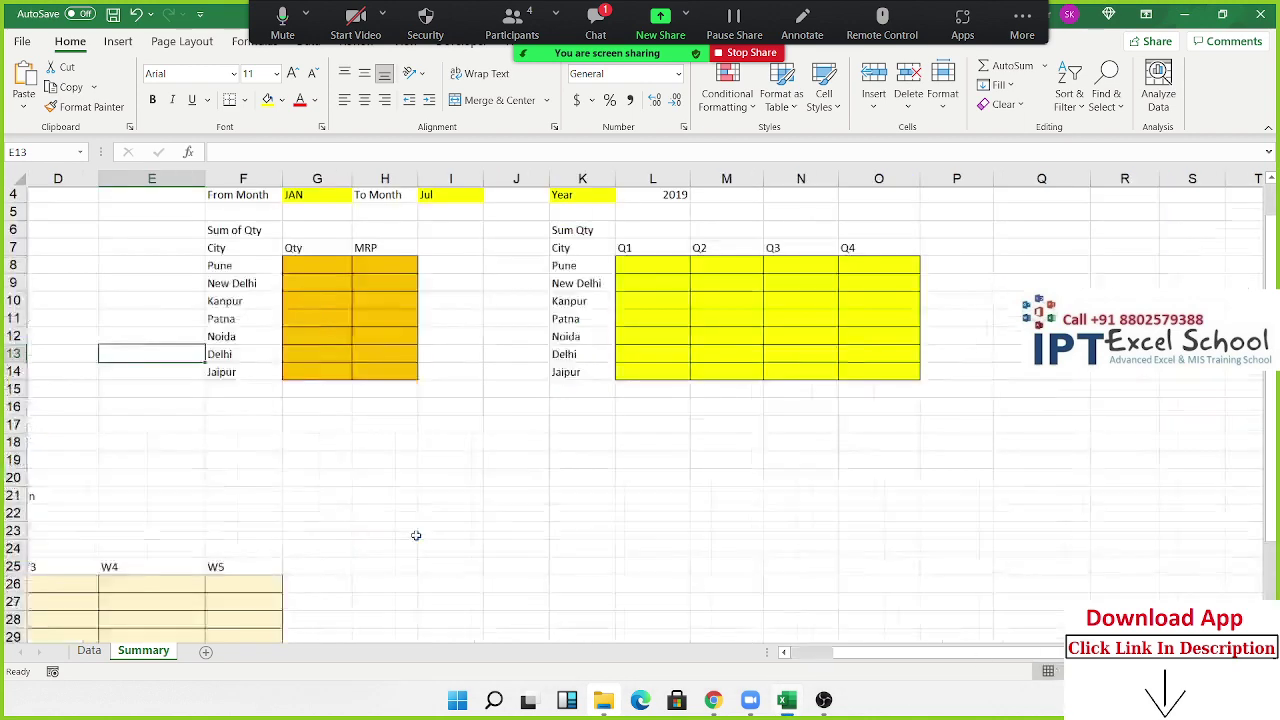
pyautogui.scroll(1, 416, 535)
pyautogui.scroll(2, 416, 535)
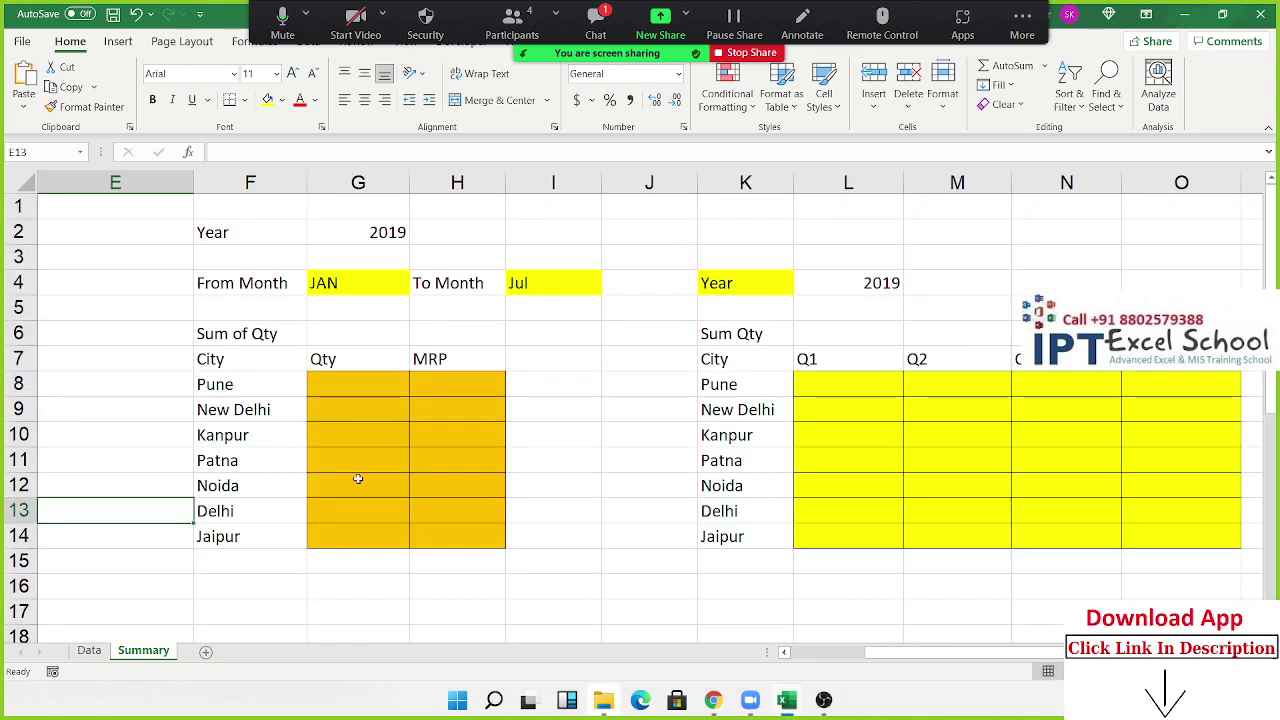
pyautogui.click(92, 651)
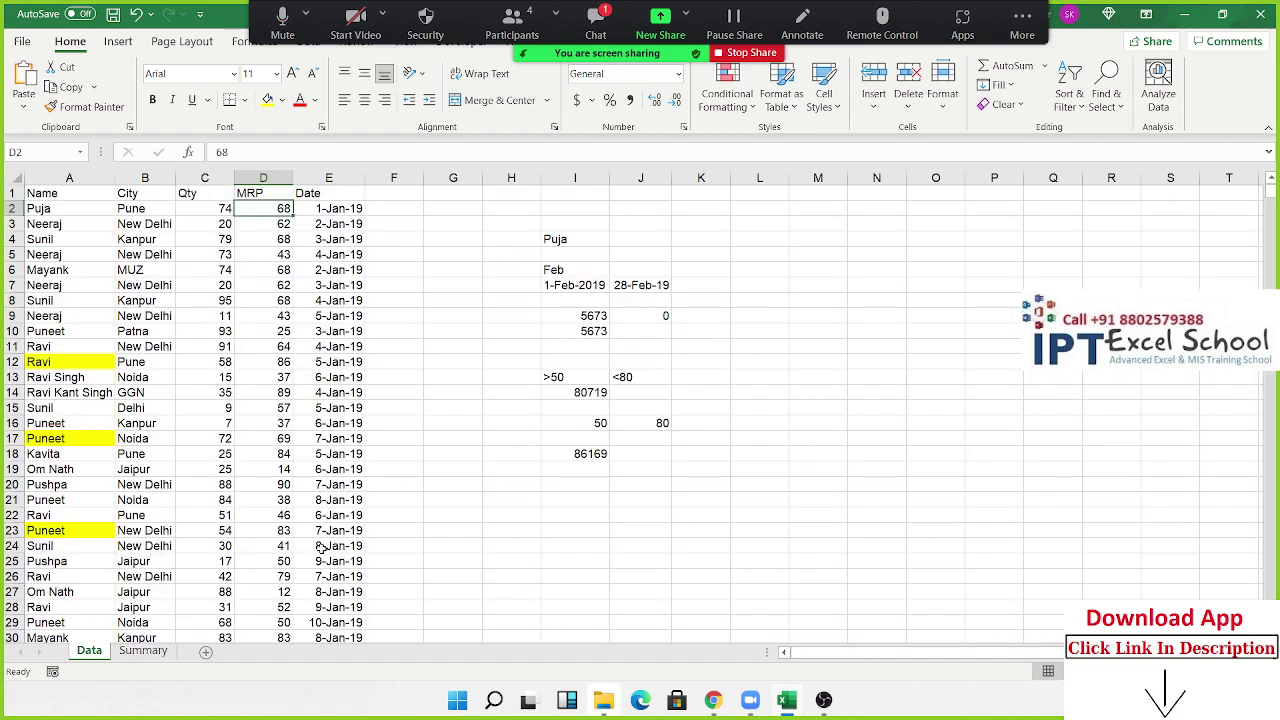
pyautogui.scroll(2, 320, 546)
pyautogui.scroll(1, 330, 543)
# Step: Select the empty area H3:I14 beside the data table
pyautogui.moveTo(863, 228); pyautogui.dragTo(1120, 640)
pyautogui.scroll(15, 103, 390)
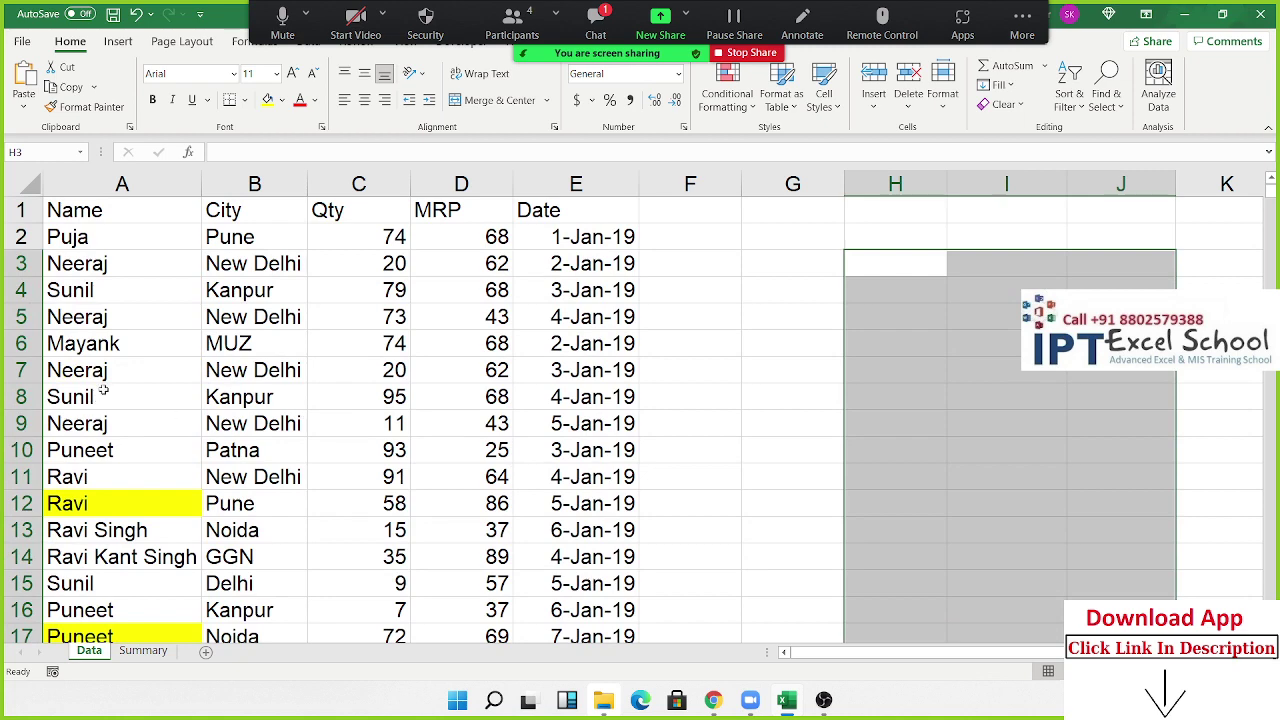
pyautogui.scroll(1, 103, 390)
pyautogui.scroll(1, 103, 390)
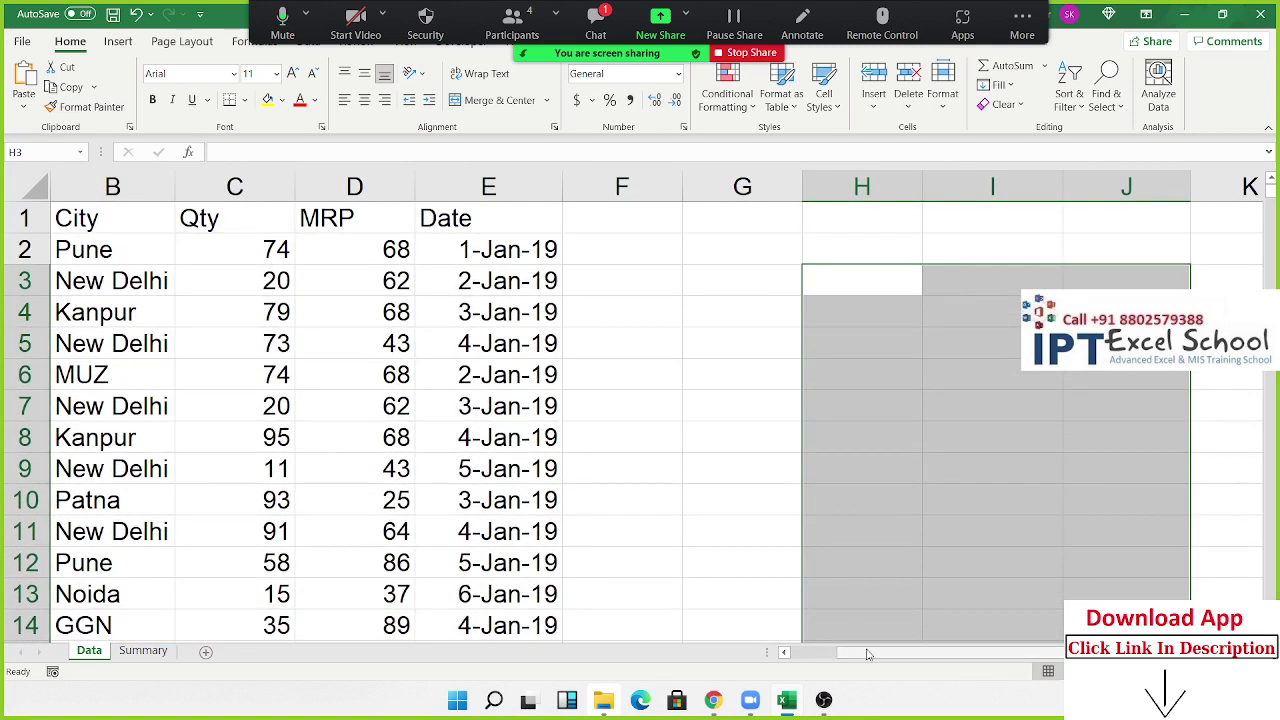
pyautogui.moveTo(868, 654); pyautogui.dragTo(845, 654)
# Step: Inspect row 5's New Delhi city, Qty and MRP values and the dates in E3:E7
pyautogui.click(268, 340)
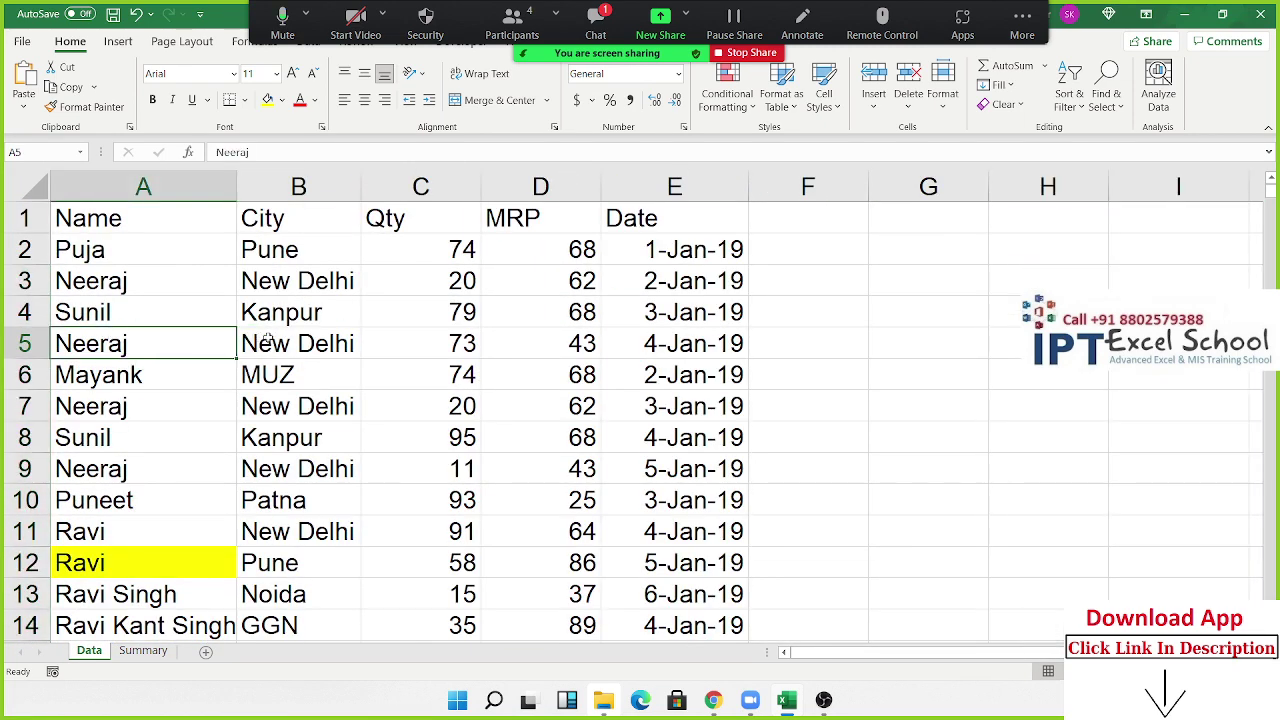
pyautogui.click(432, 334)
pyautogui.click(576, 348)
pyautogui.click(658, 274)
pyautogui.moveTo(658, 274); pyautogui.dragTo(678, 403)
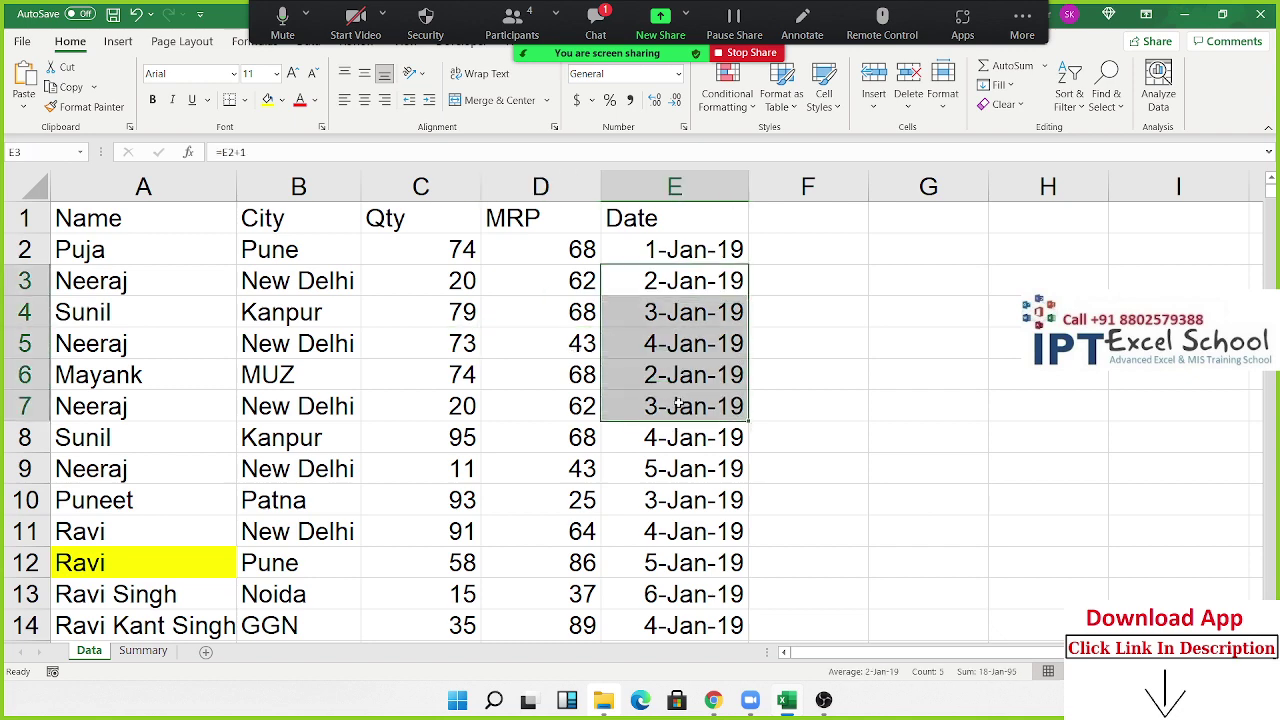
# Step: Close the meeting chat and return to the Summary sheet scrolled back to column A
pyautogui.click(595, 20)
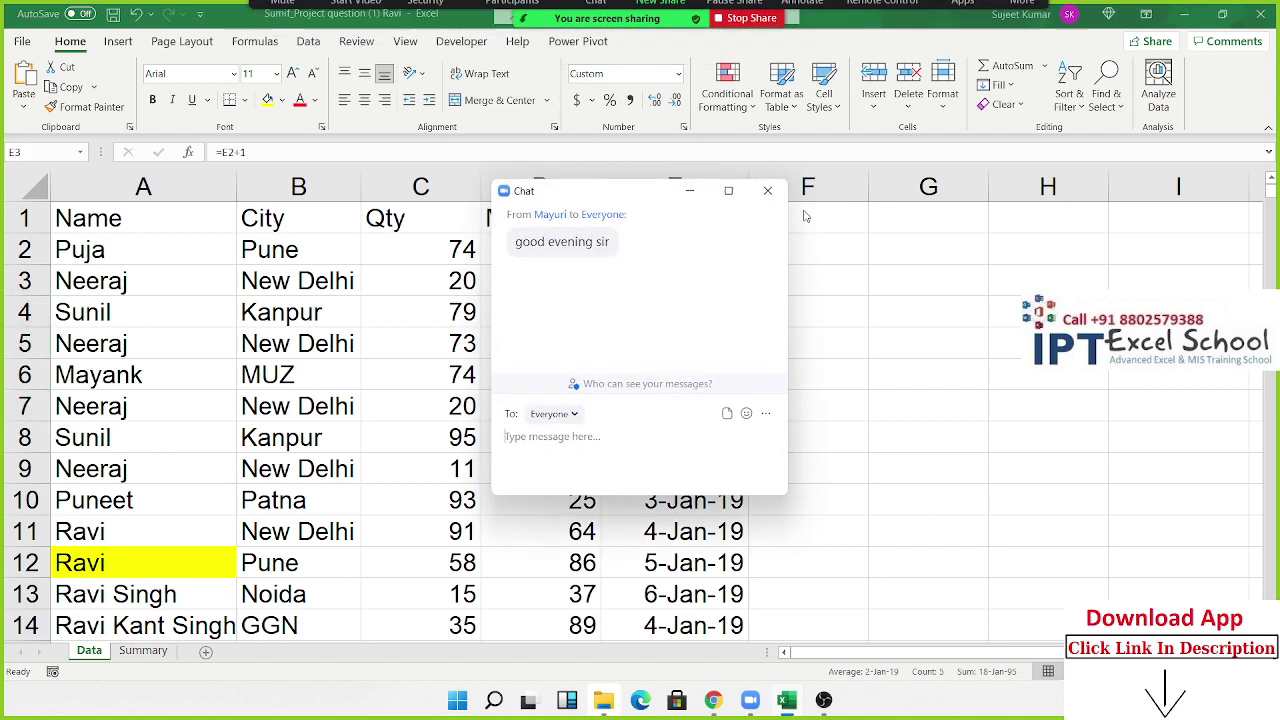
pyautogui.click(767, 190)
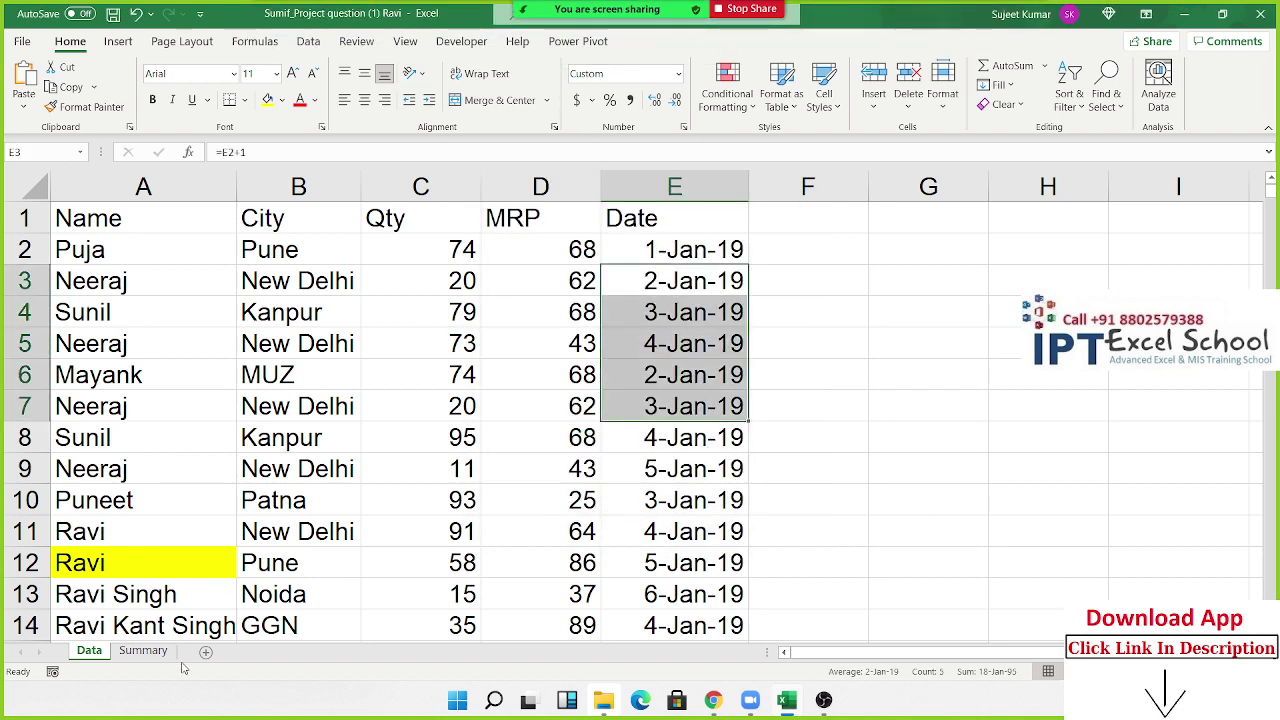
pyautogui.click(143, 650)
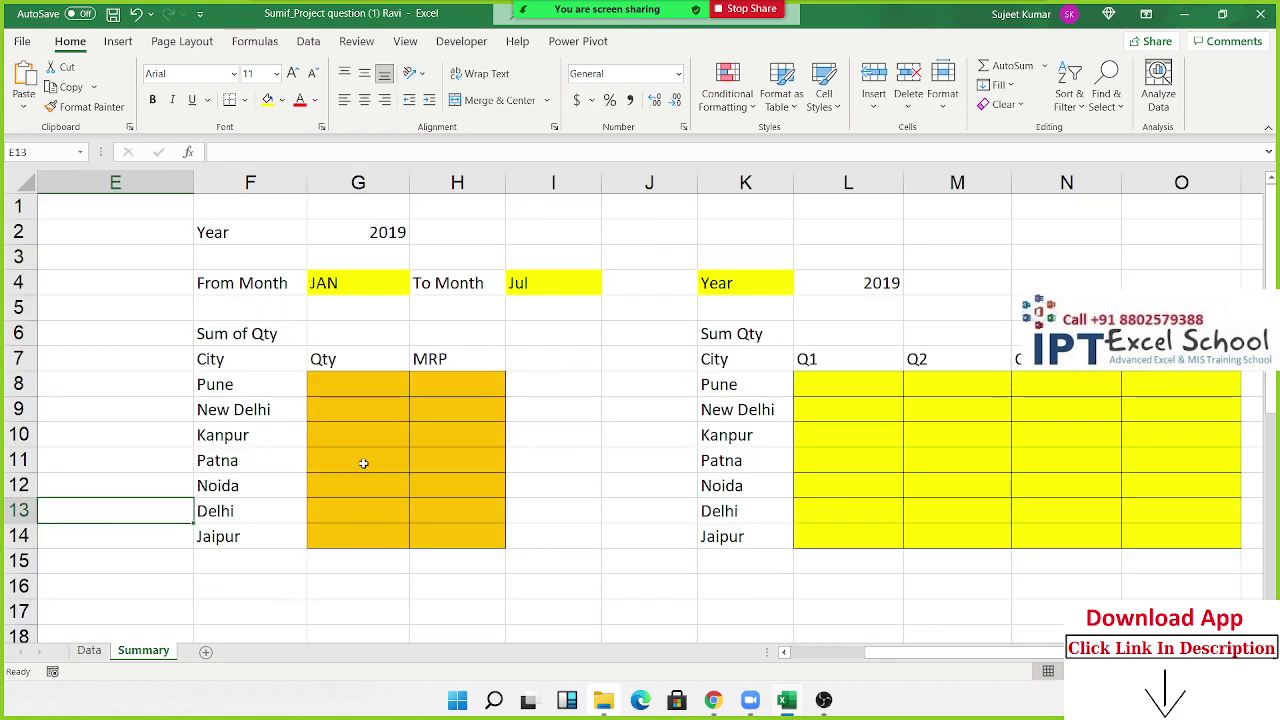
pyautogui.scroll(-3, 363, 463)
pyautogui.scroll(3, 363, 463)
pyautogui.hscroll(-1, 360, 457)
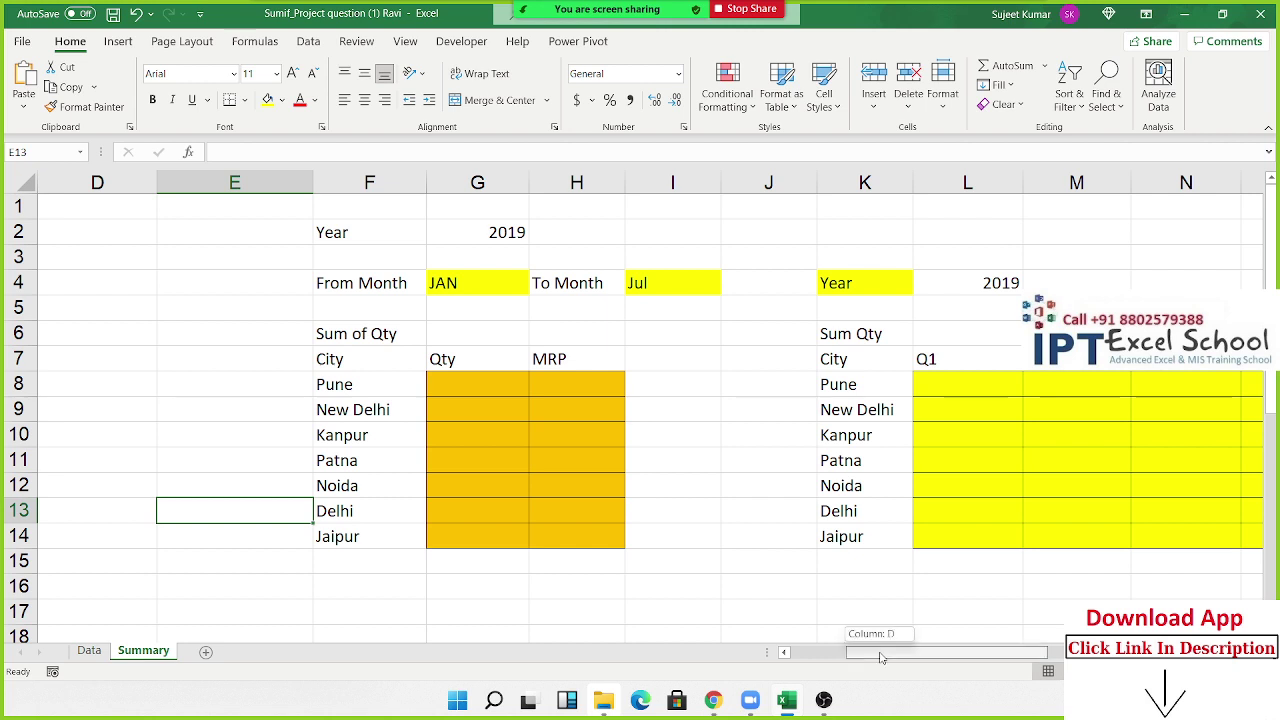
pyautogui.moveTo(881, 657); pyautogui.dragTo(752, 645)
# Step: Review the Name, City Pune and Year 2020 inputs, then select the empty cells B8:C19
pyautogui.click(104, 381)
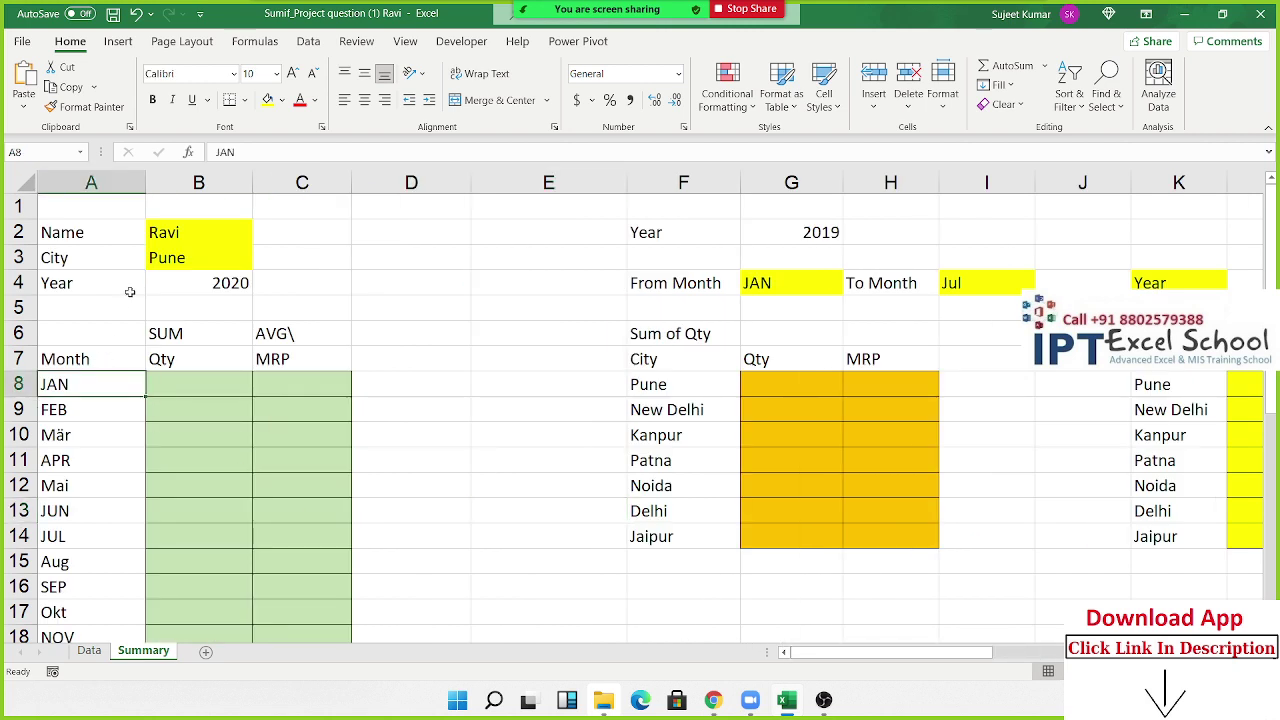
pyautogui.click(188, 239)
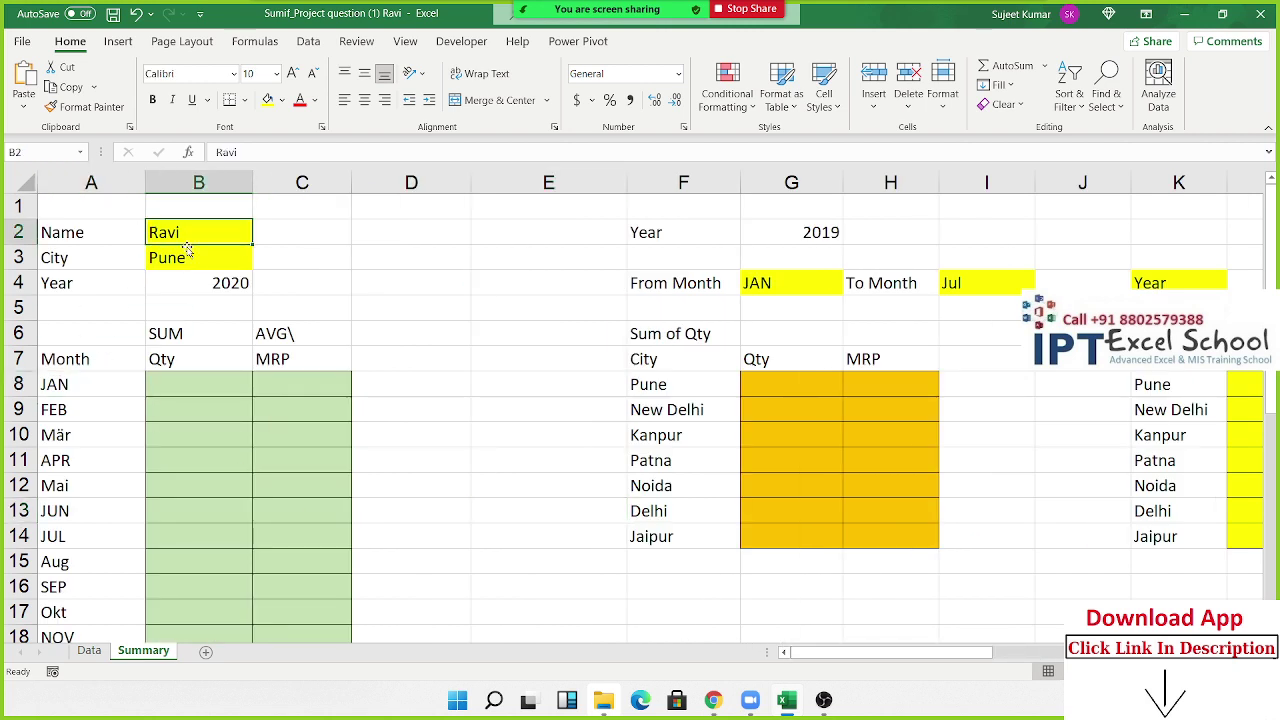
pyautogui.click(182, 257)
pyautogui.click(191, 281)
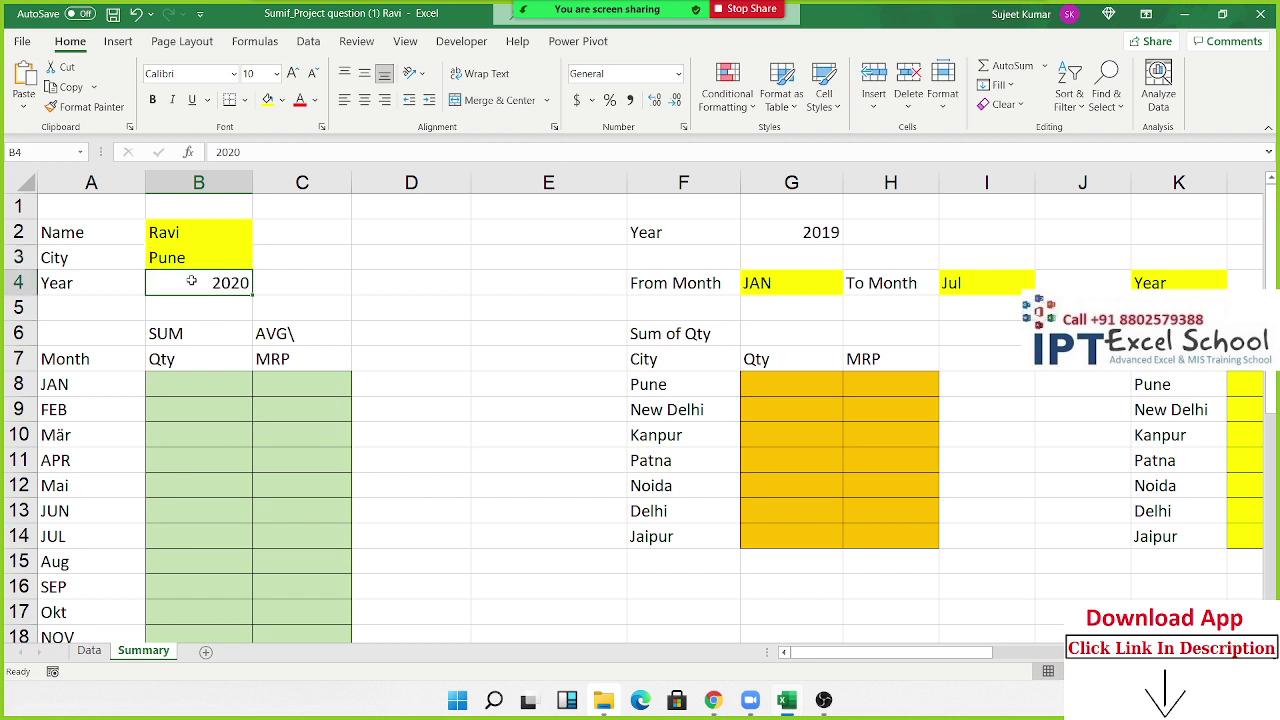
pyautogui.press('Return')
pyautogui.click(92, 384)
pyautogui.scroll(-2, 117, 430)
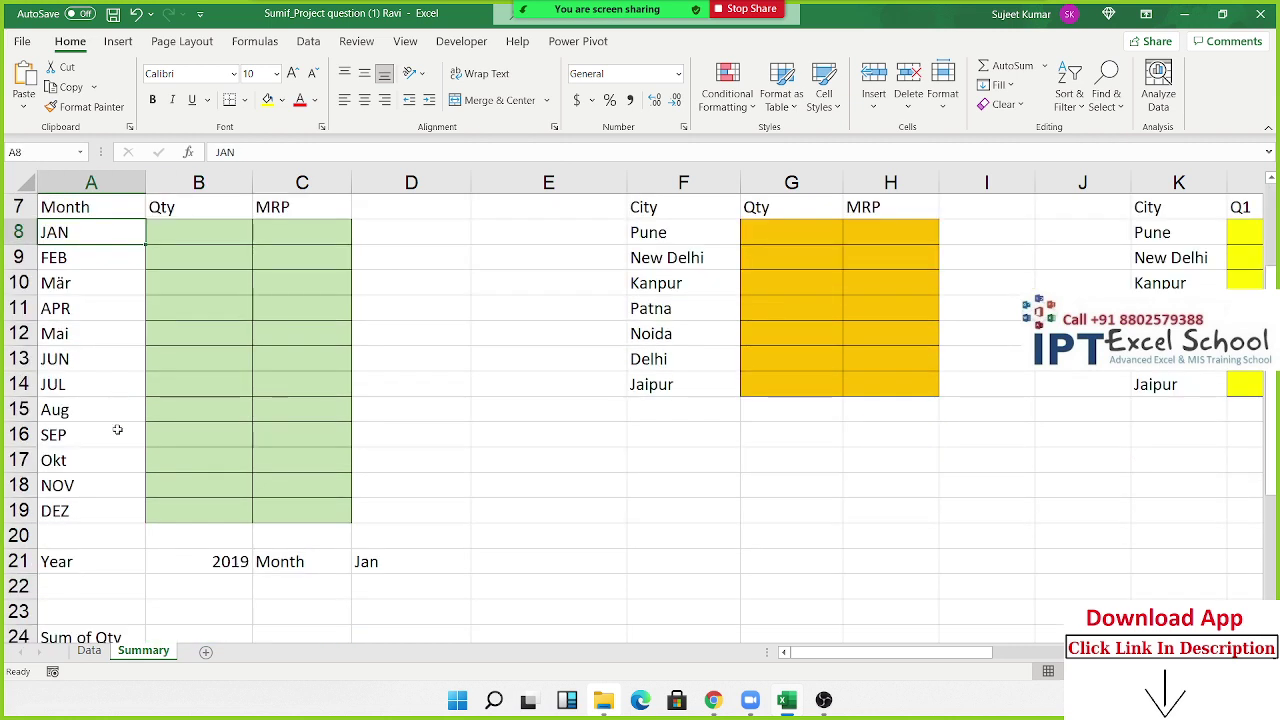
pyautogui.moveTo(183, 498); pyautogui.dragTo(317, 239)
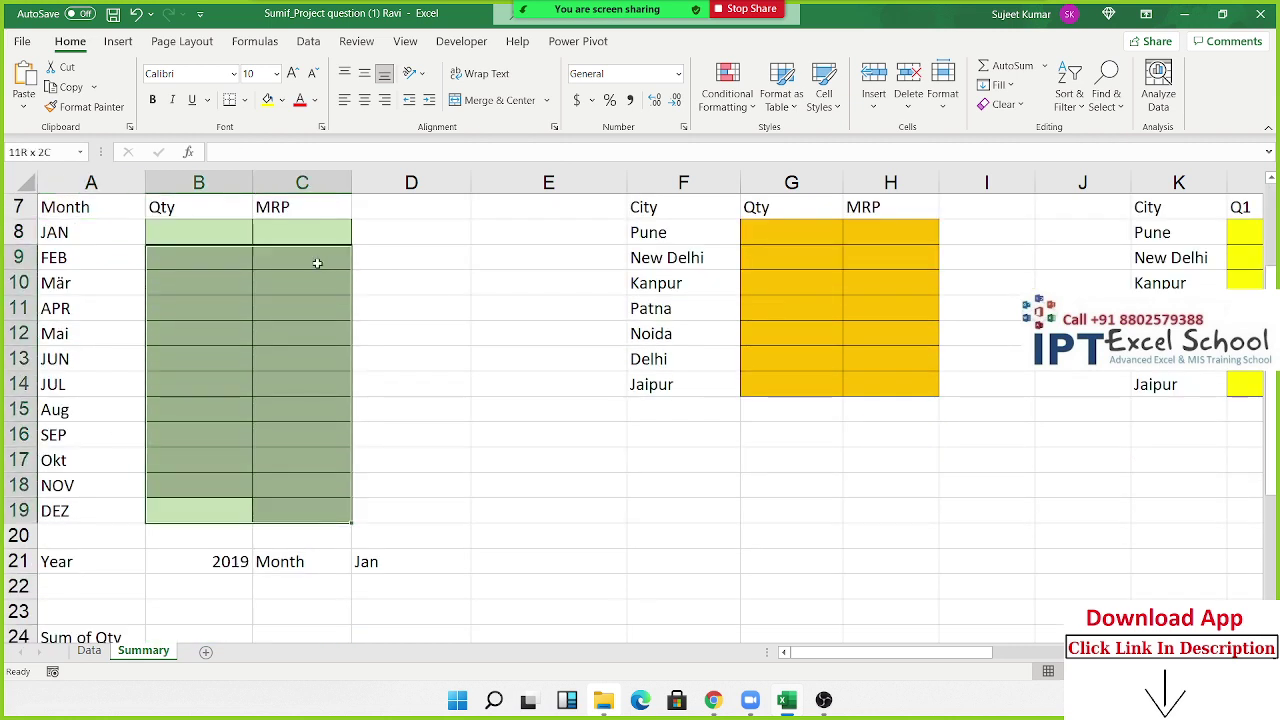
pyautogui.scroll(2, 276, 381)
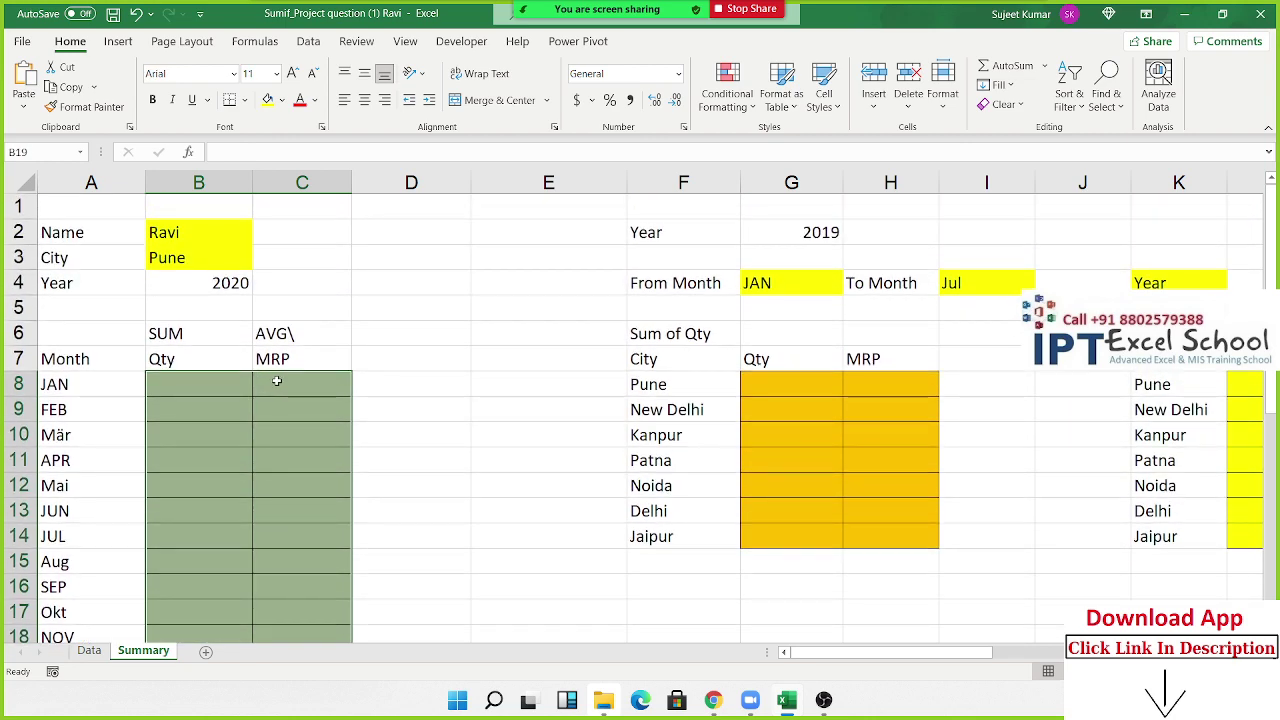
# Step: Add a 'Month' header in F1 of the Data sheet
pyautogui.click(89, 650)
pyautogui.click(786, 272)
pyautogui.click(791, 228)
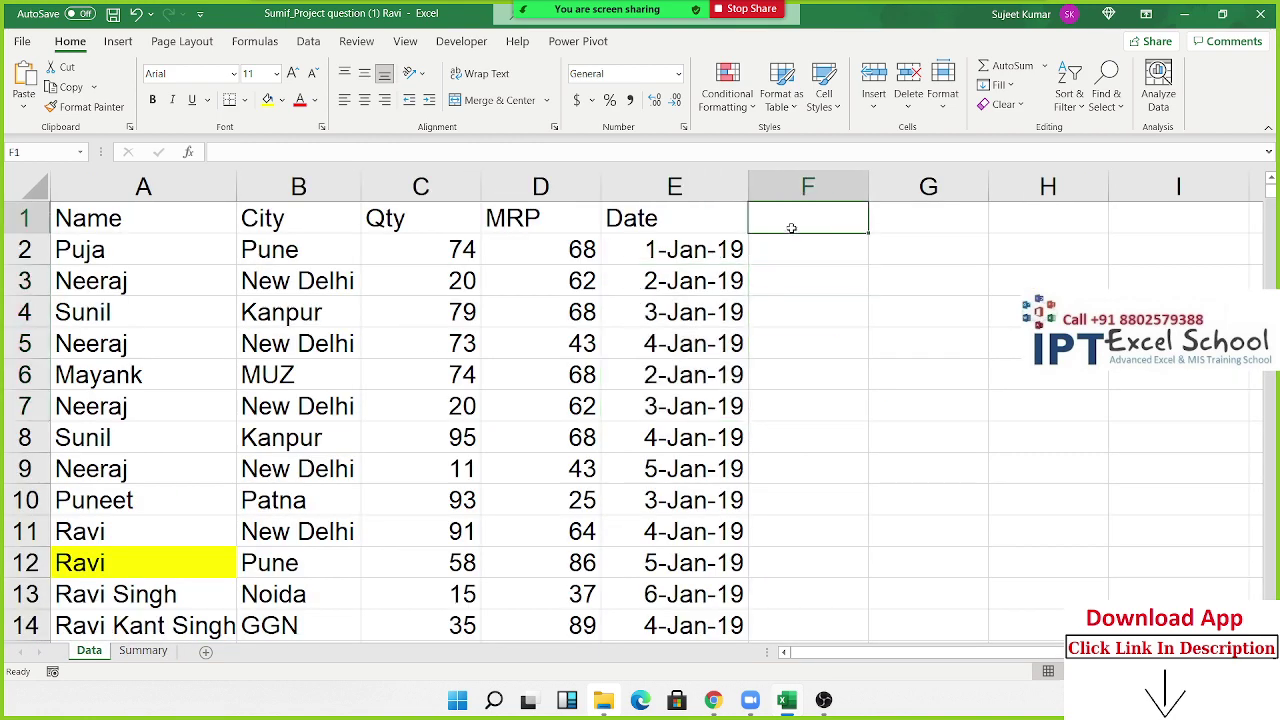
pyautogui.write('Monh')
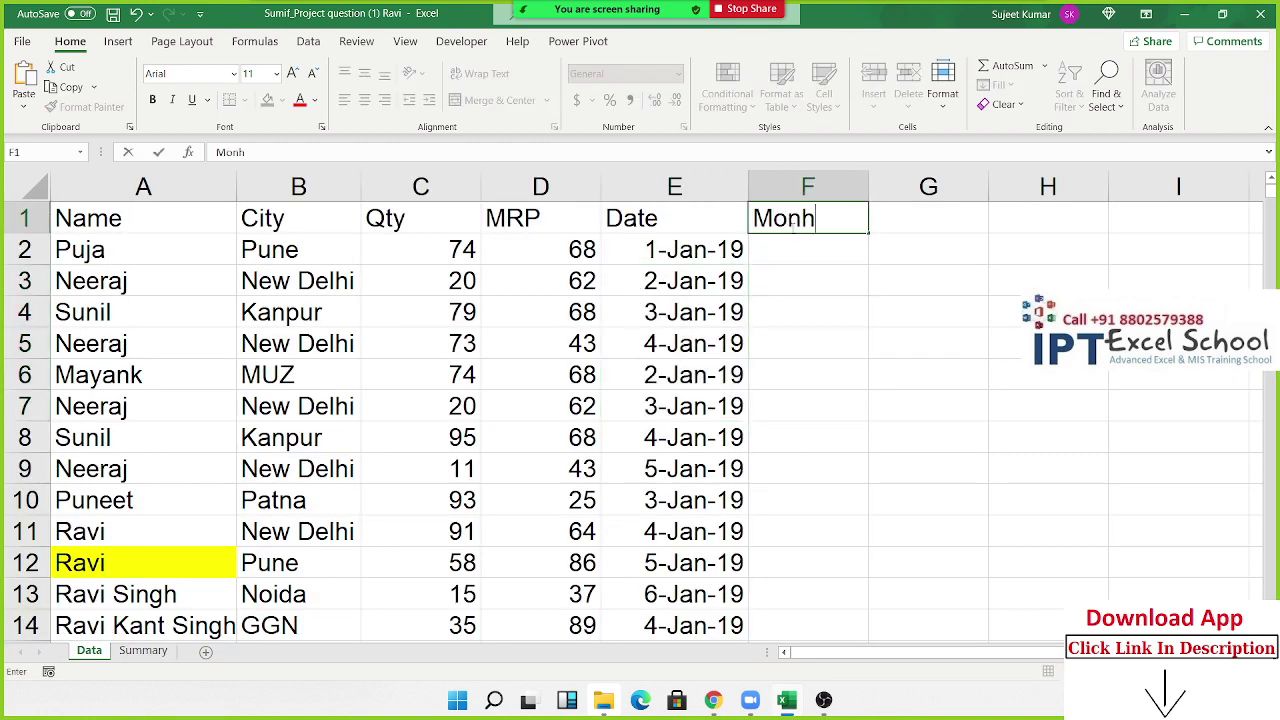
pyautogui.press('BackSpace')
pyautogui.write('th')
pyautogui.press('Return')
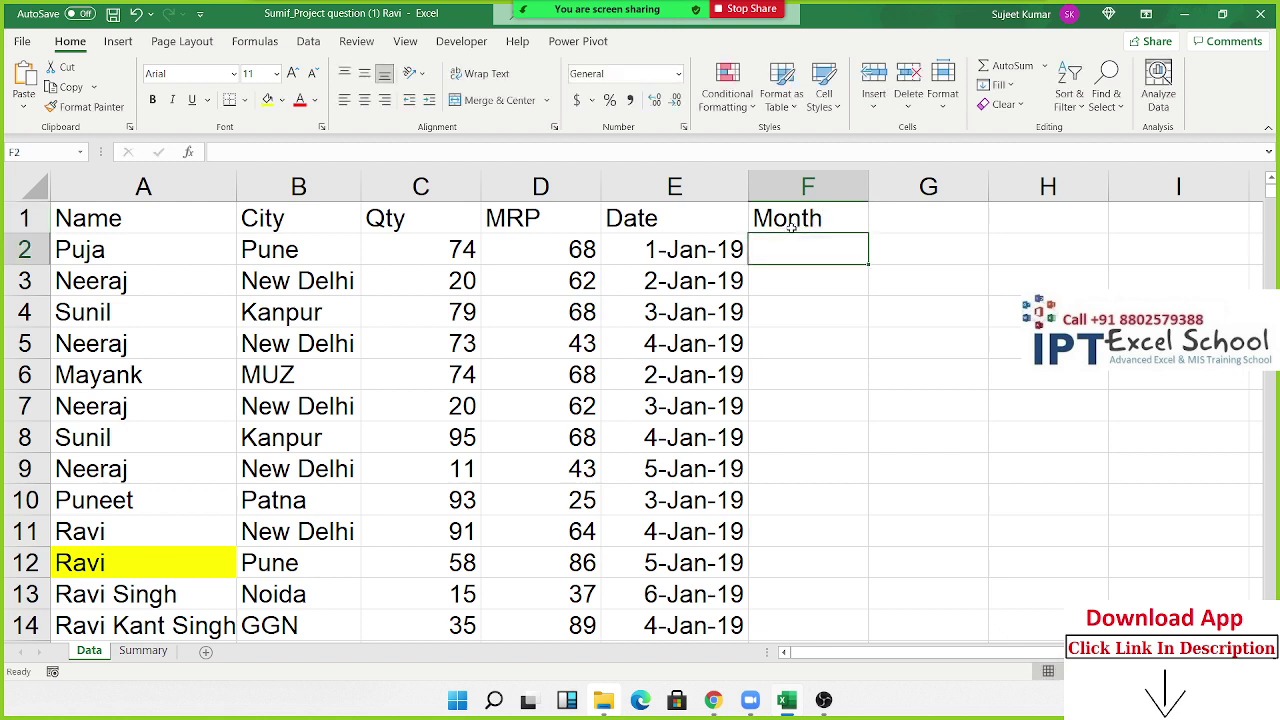
# Step: Enter =TEXT(E2,"DDD") in F2 to derive a weekday from the date
pyautogui.write('te')
pyautogui.press('BackSpace')
pyautogui.press('BackSpace')
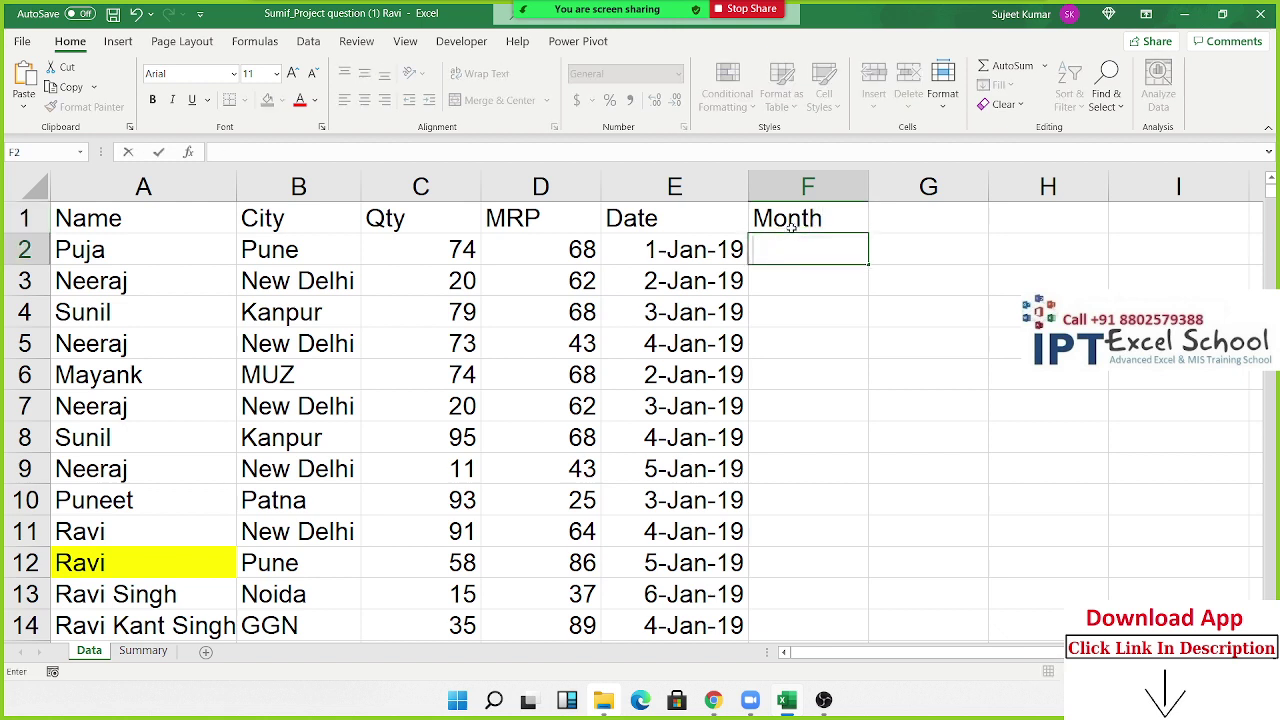
pyautogui.write('=te')
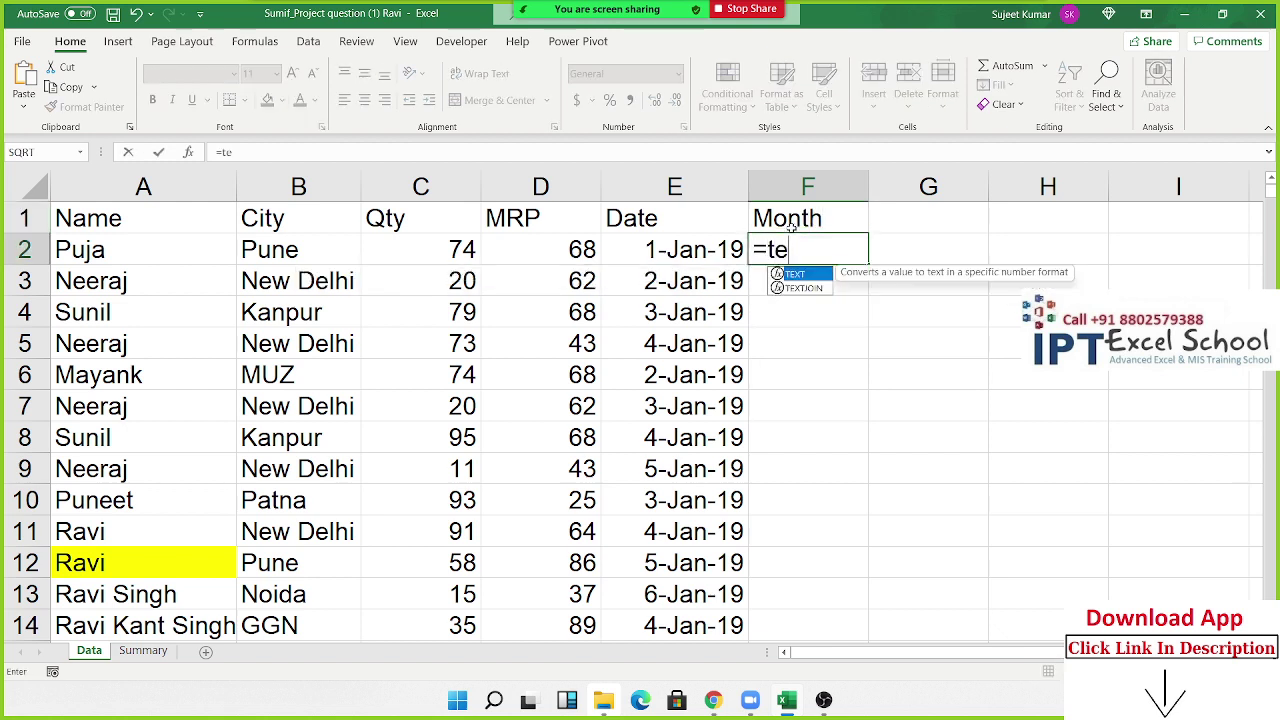
pyautogui.press('Tab')
pyautogui.press('Left')
pyautogui.write(',"')
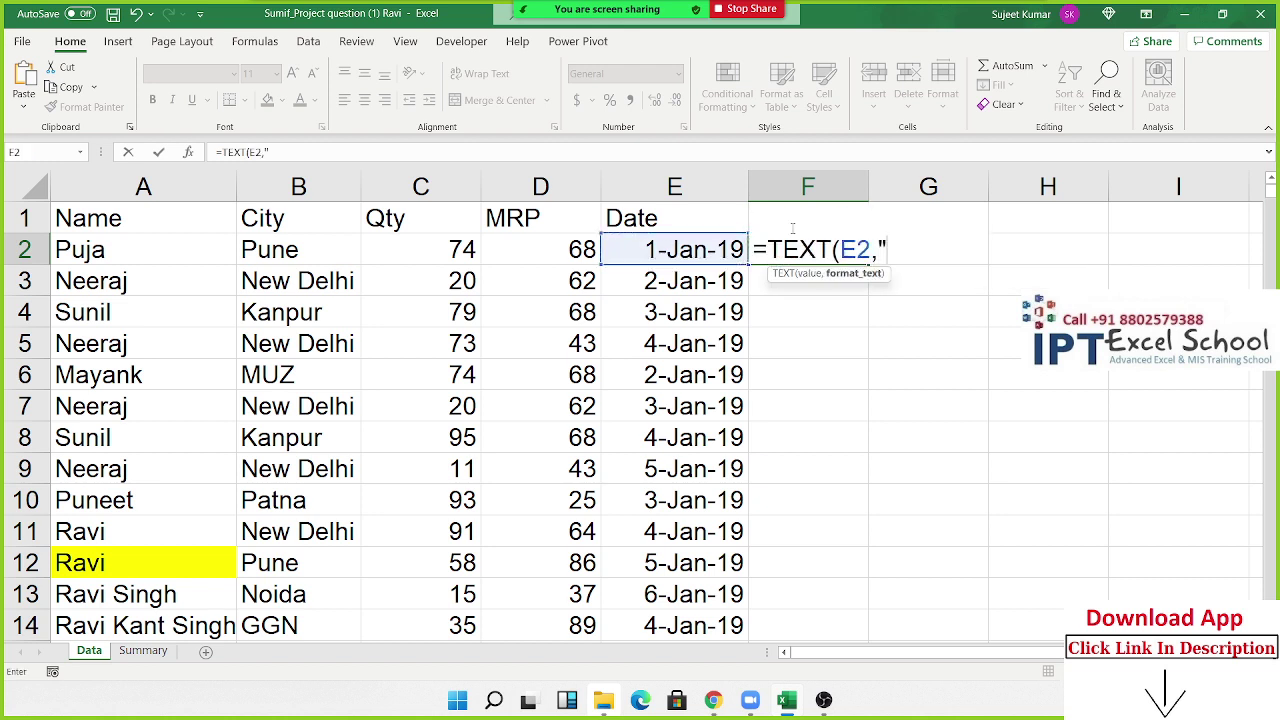
pyautogui.write('DDD"')
pyautogui.press('Return')
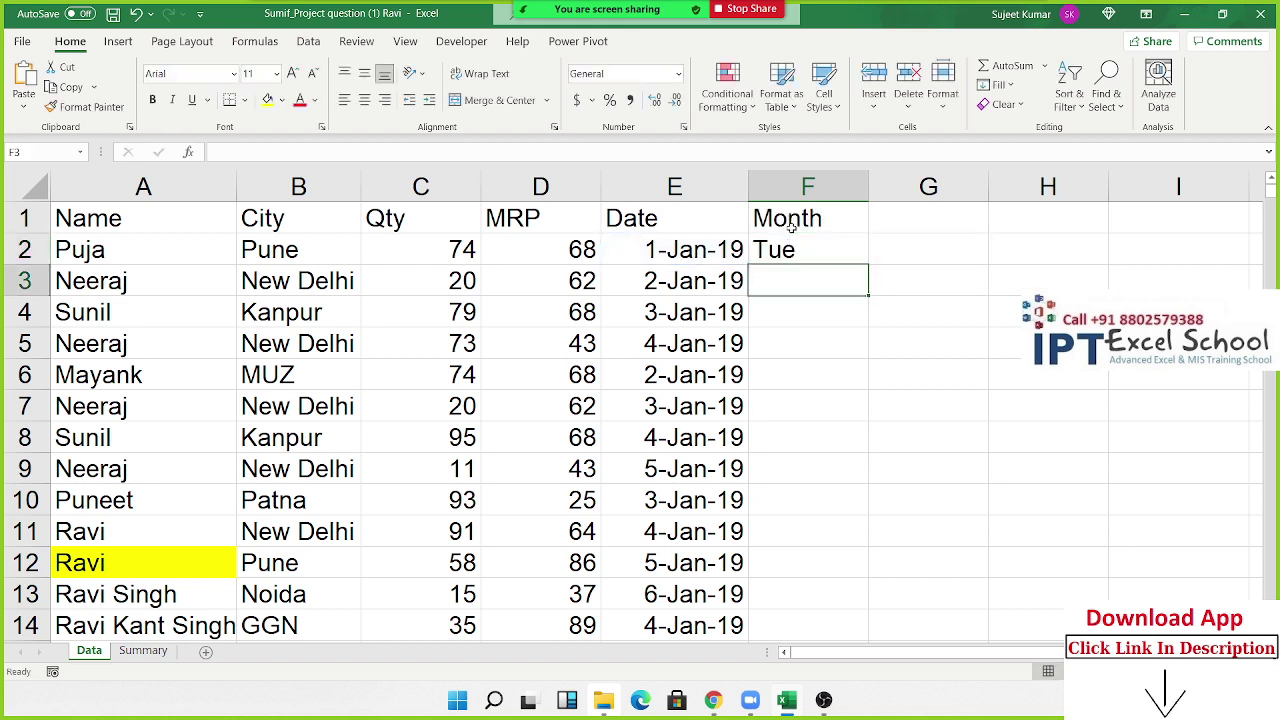
# Step: Change F2's format to "mmm" so it shows Jan, and fill it down the column
pyautogui.press('Up')
pyautogui.press('F2')
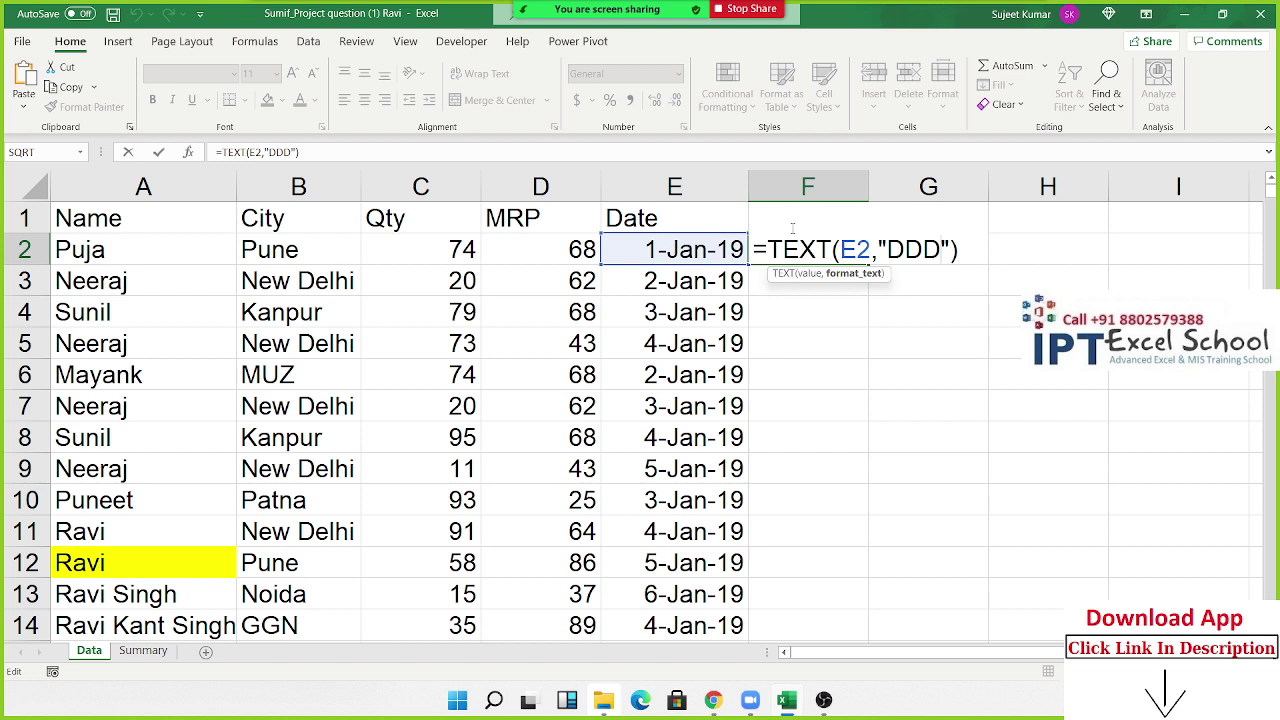
pyautogui.press('BackSpace')
pyautogui.press('BackSpace')
pyautogui.press('BackSpace')
pyautogui.write('mmm')
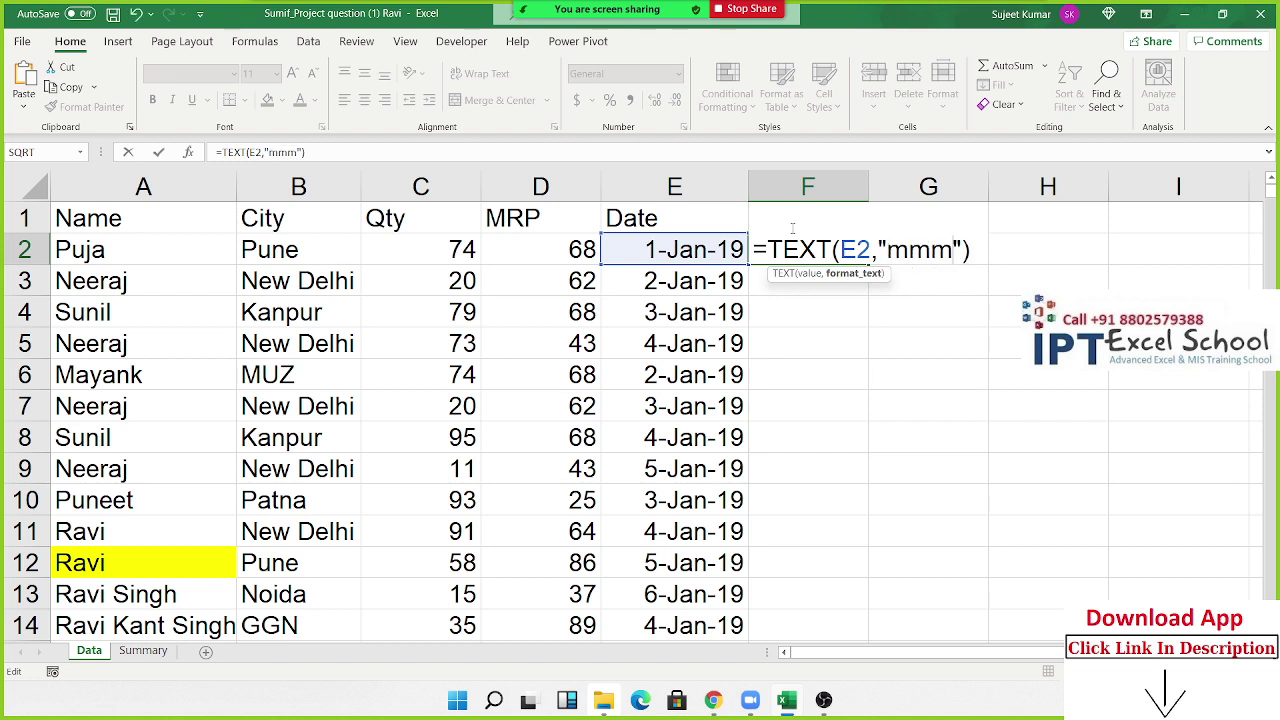
pyautogui.press('Return')
pyautogui.press('Up')
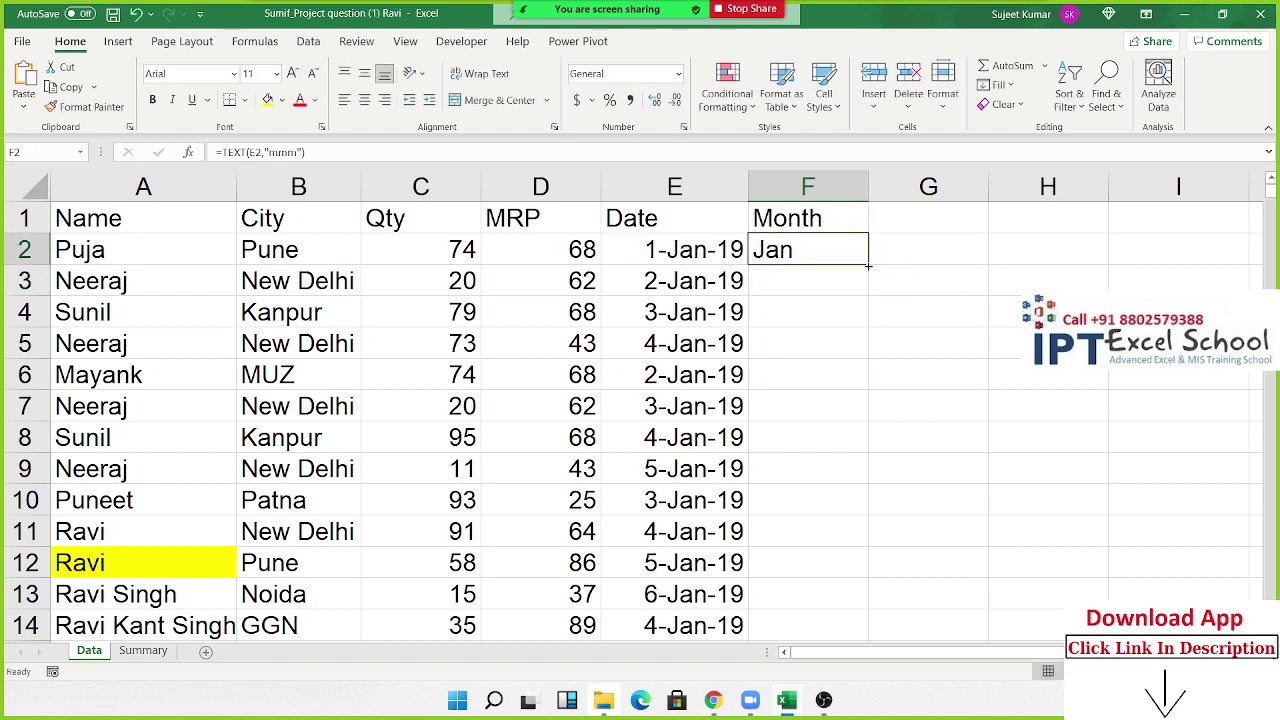
pyautogui.doubleClick(868, 265)
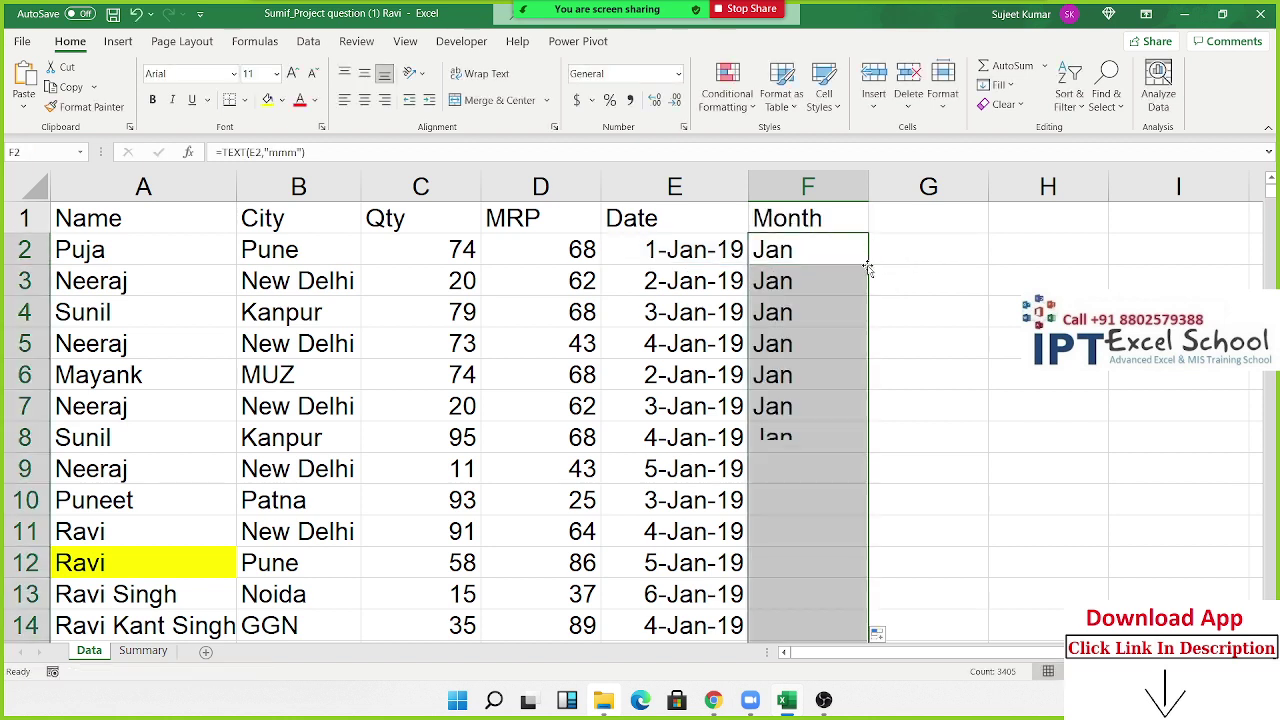
pyautogui.click(148, 651)
# Step: Start a SUMIFS in Summary B8 with the Data Name column and criterion B2
pyautogui.click(186, 397)
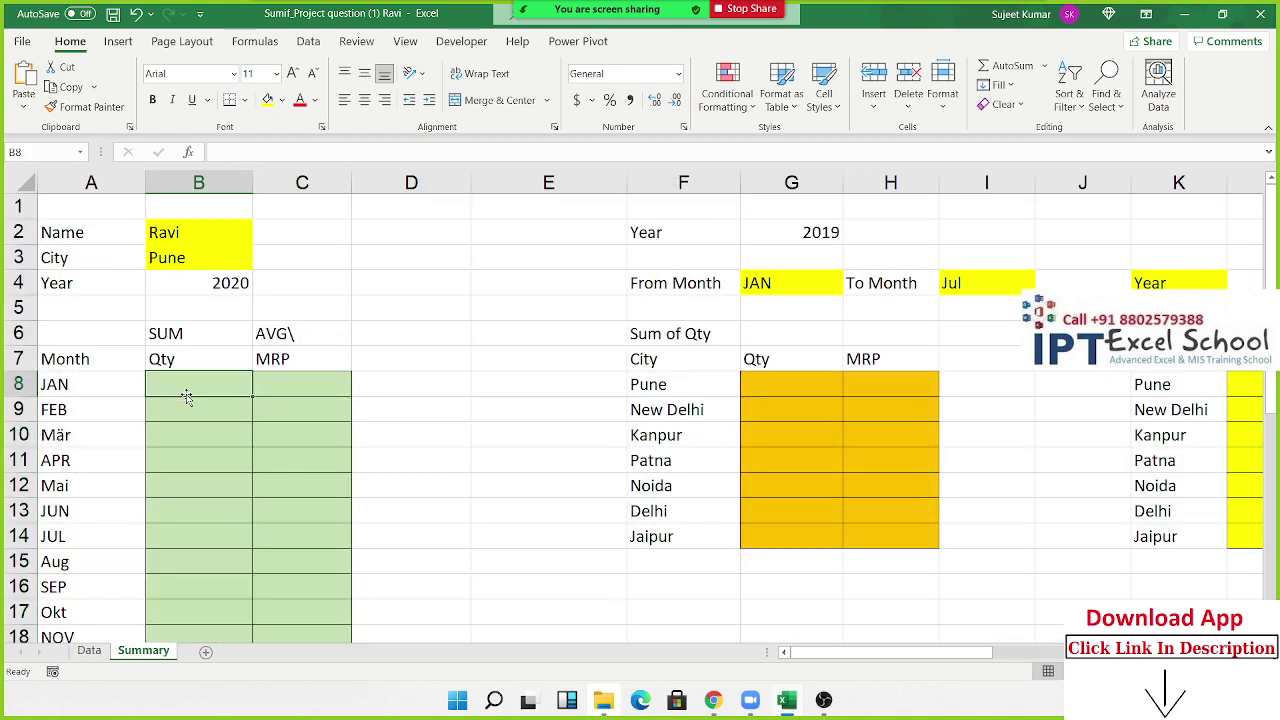
pyautogui.write('=')
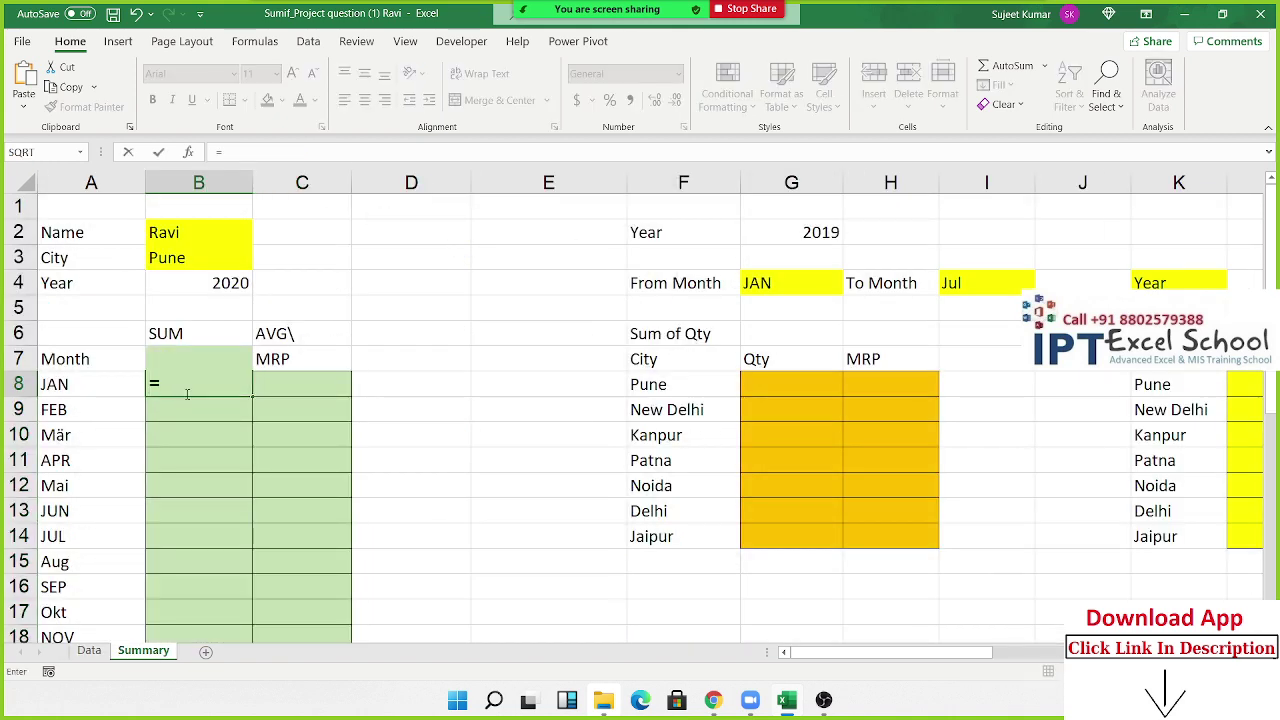
pyautogui.write('sum')
pyautogui.press('Down')
pyautogui.press('Down')
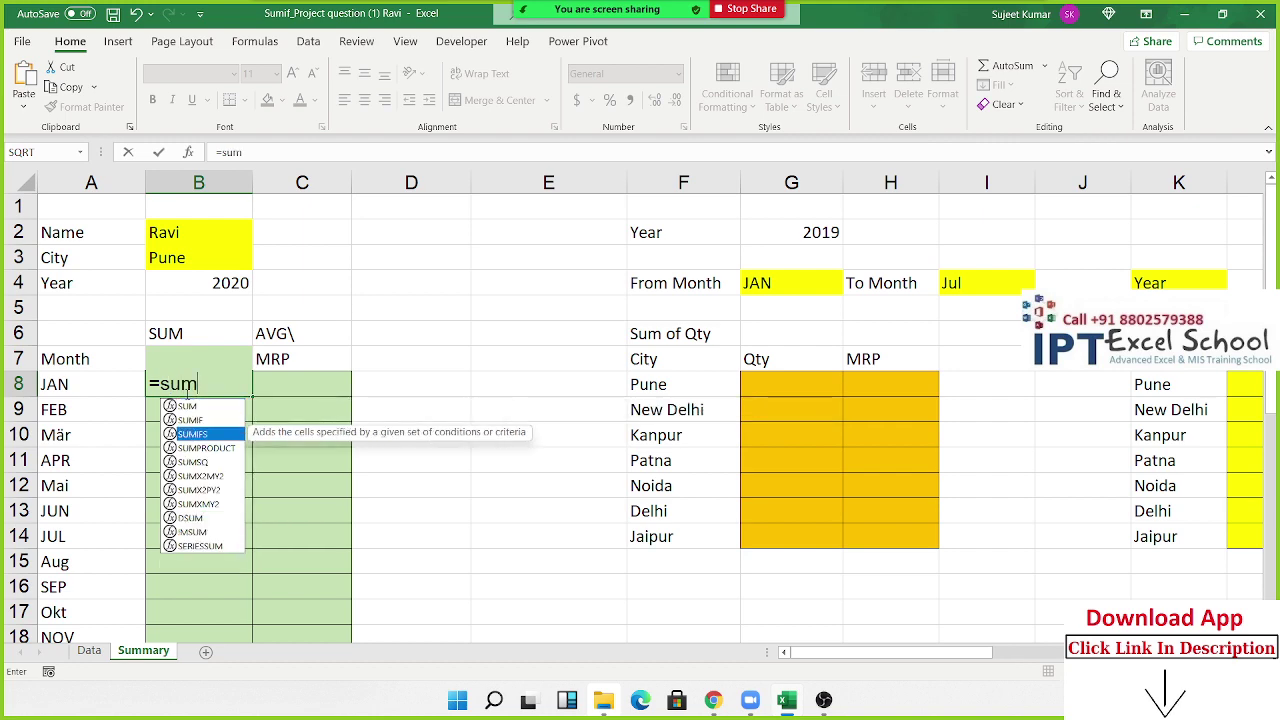
pyautogui.press('Tab')
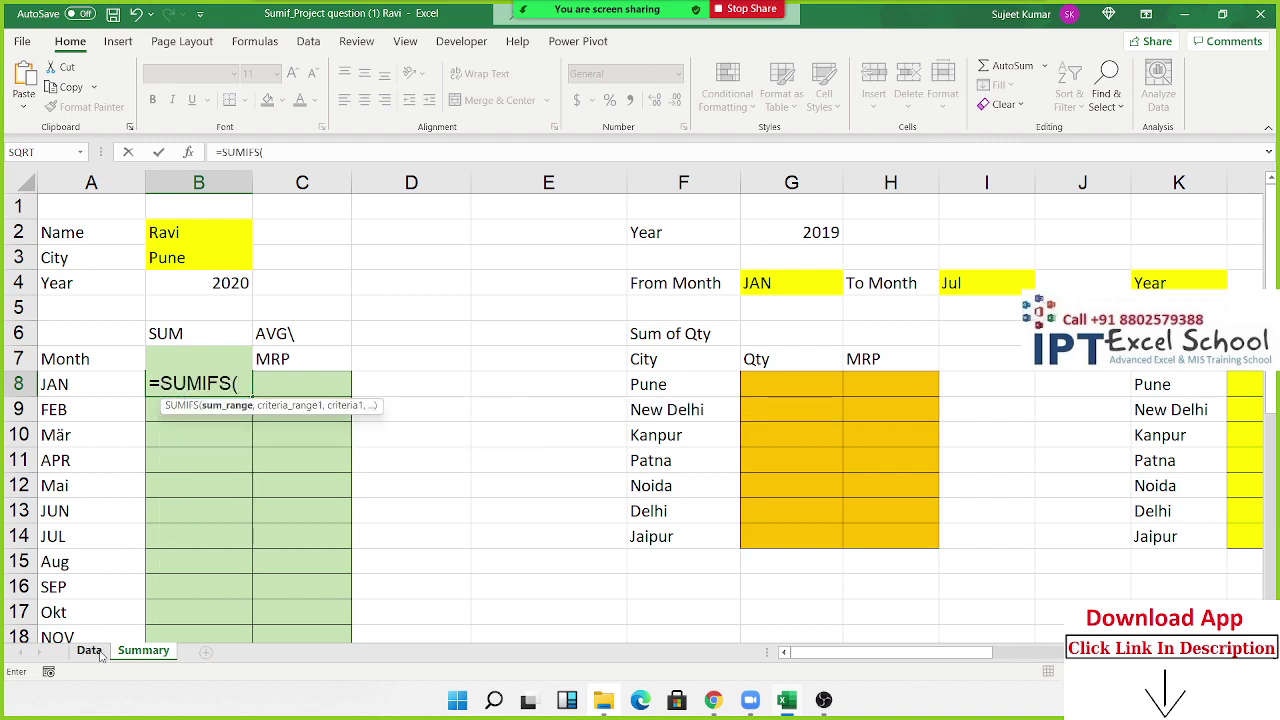
pyautogui.click(89, 651)
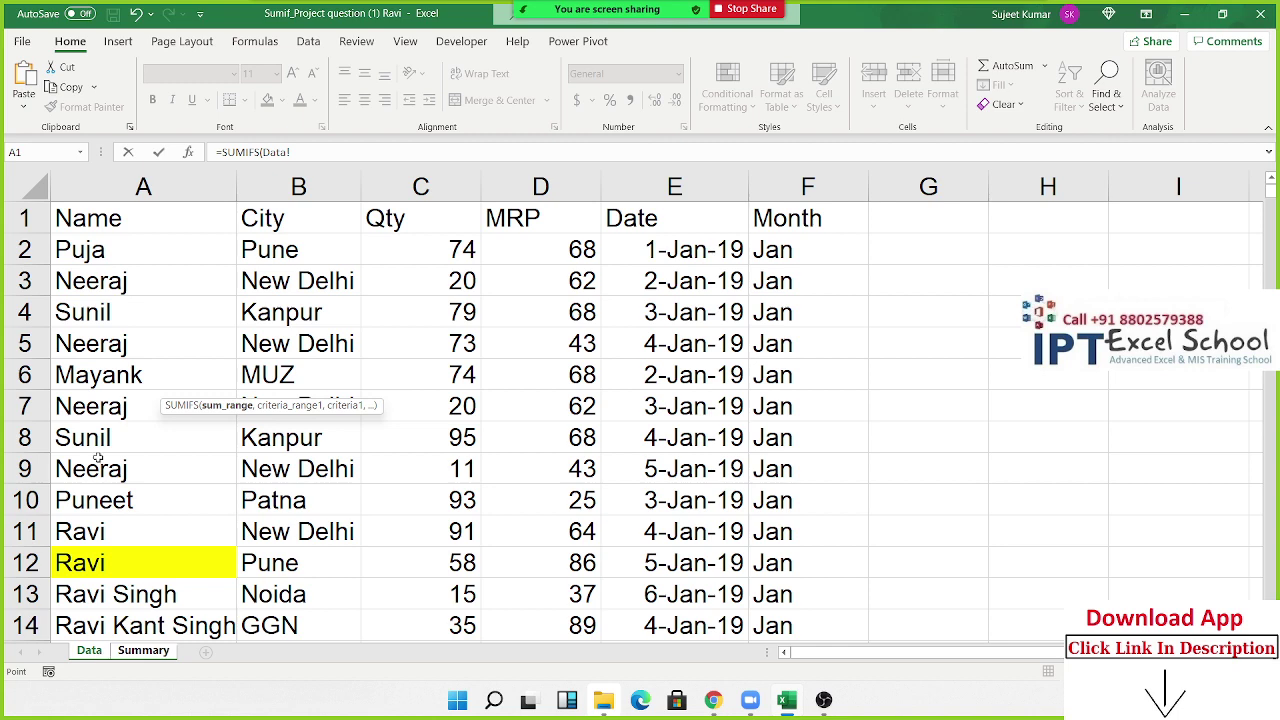
pyautogui.click(122, 193)
pyautogui.write(',')
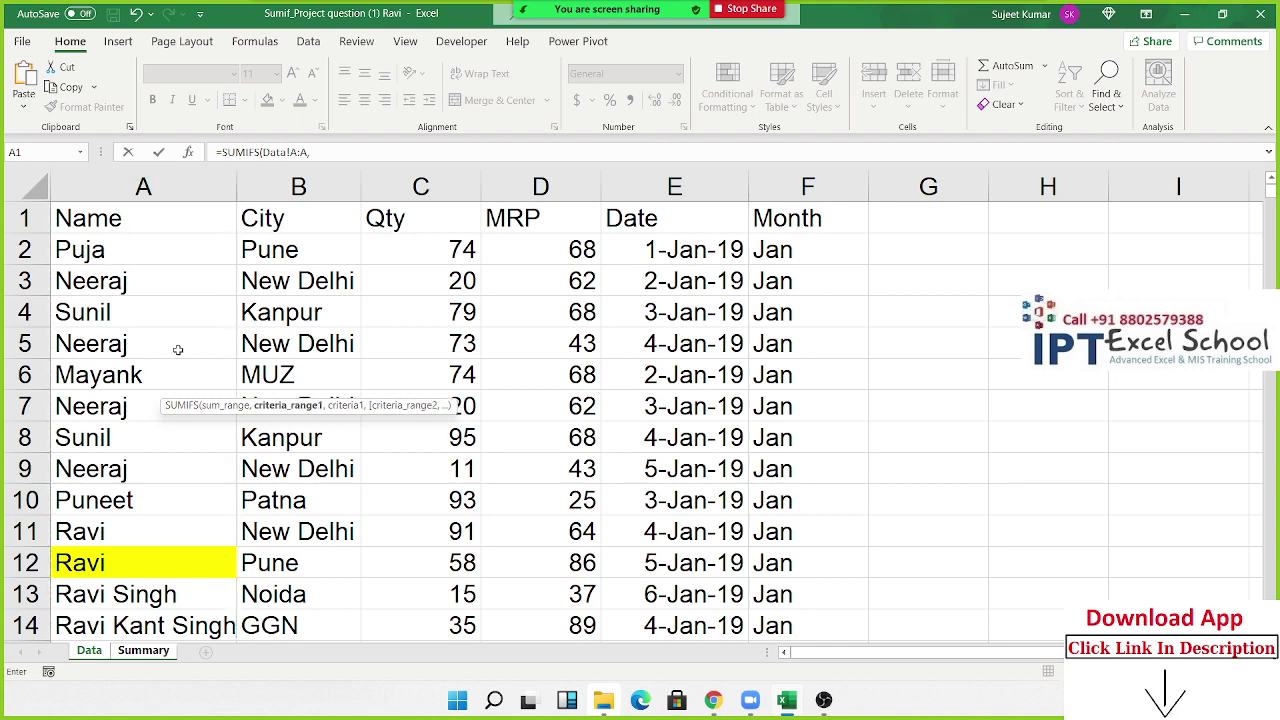
pyautogui.click(122, 652)
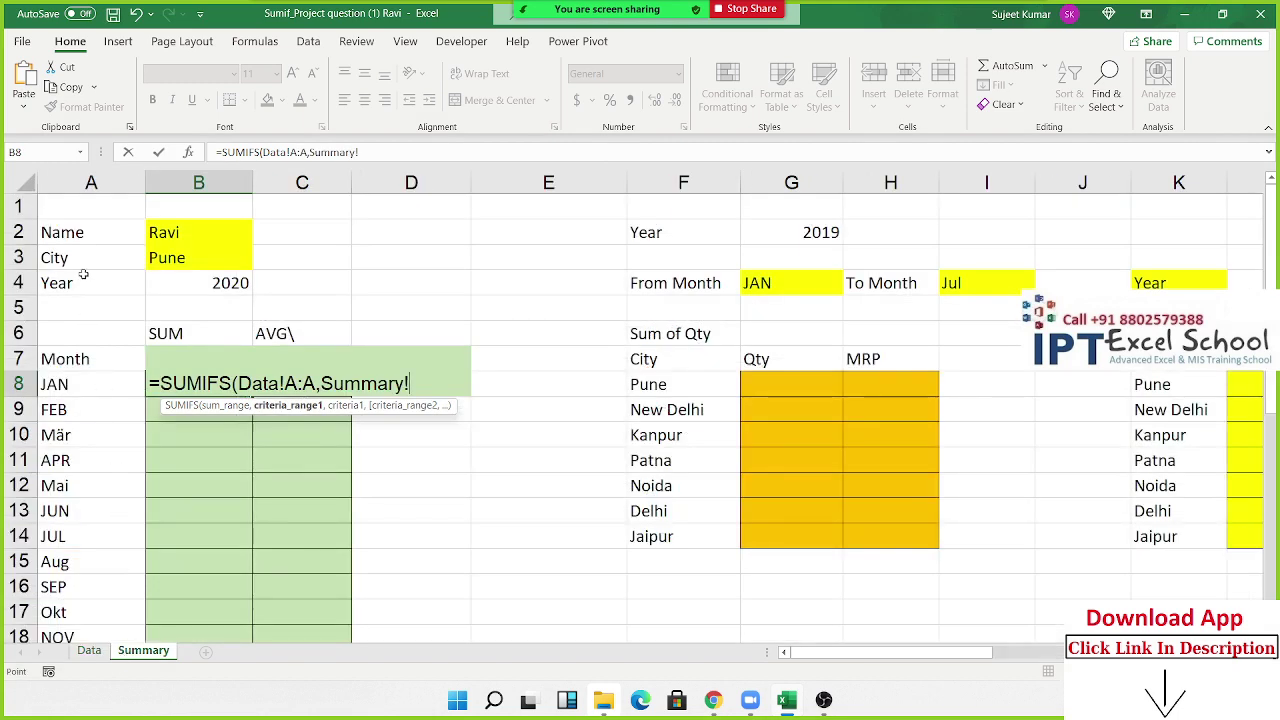
pyautogui.click(172, 230)
pyautogui.write(',')
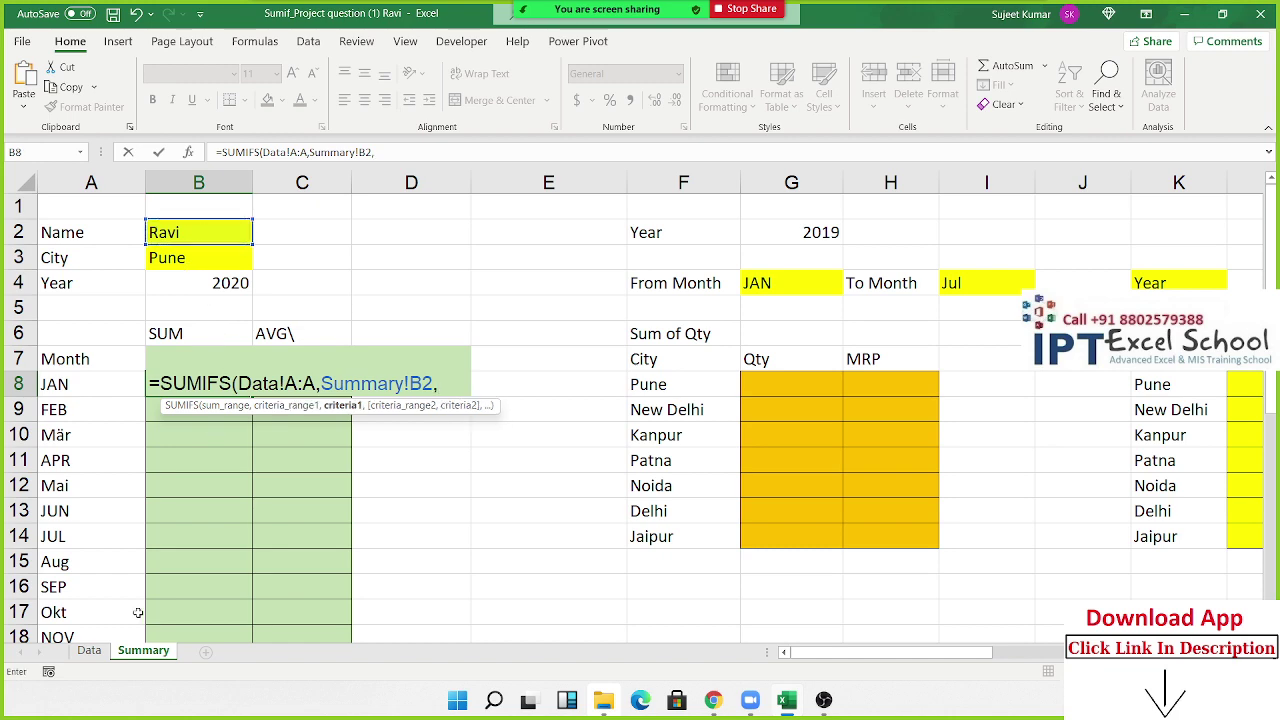
# Step: Add the Data City column with criterion B3 to the draft formula
pyautogui.click(89, 651)
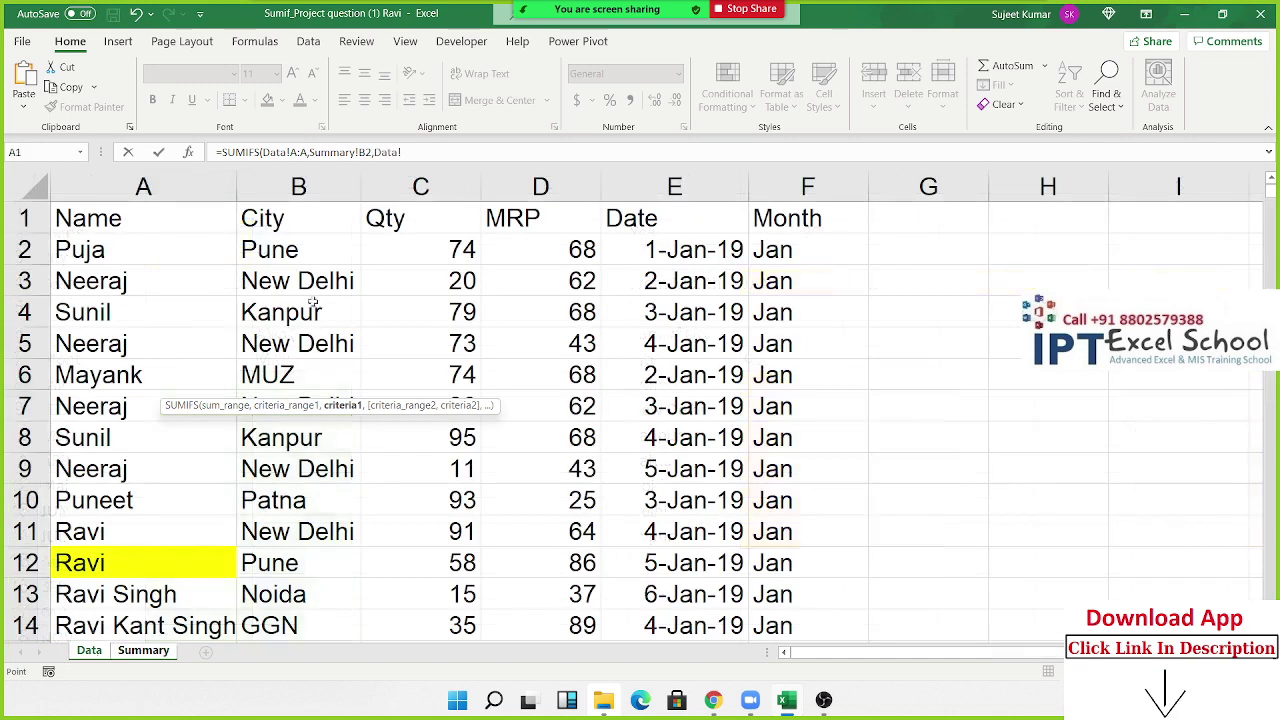
pyautogui.click(300, 188)
pyautogui.write(',')
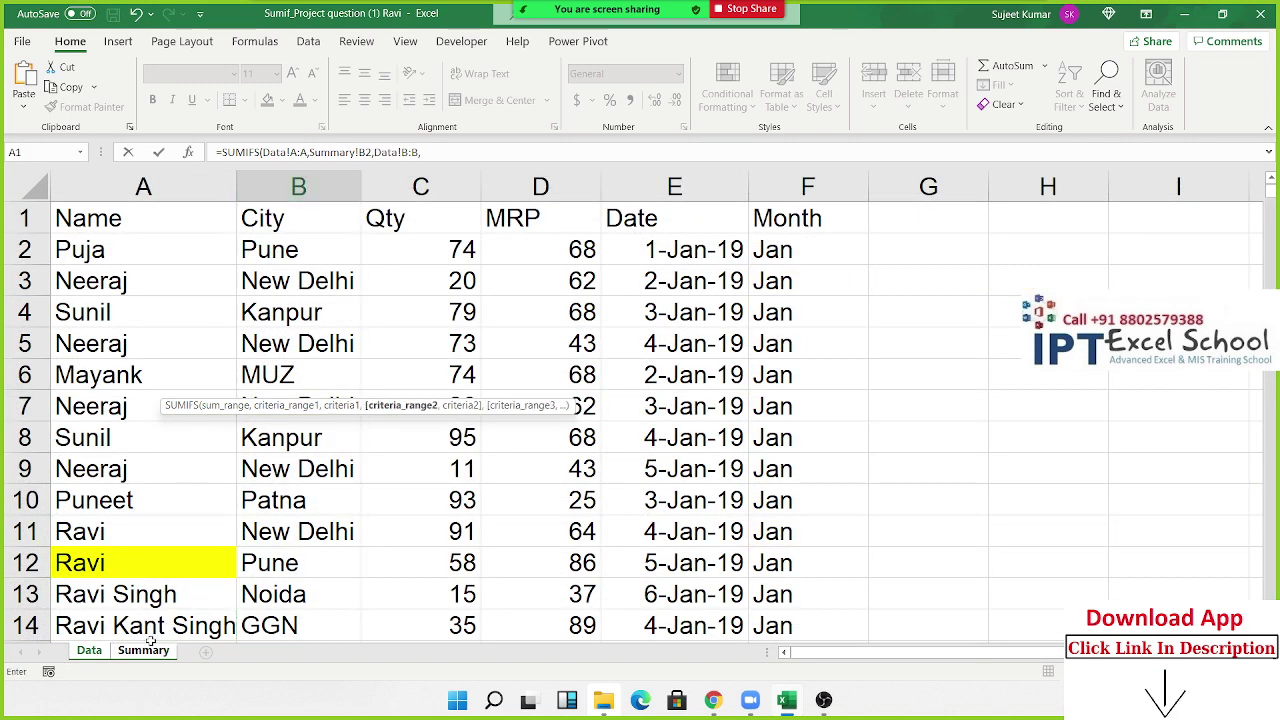
pyautogui.click(143, 650)
pyautogui.click(212, 260)
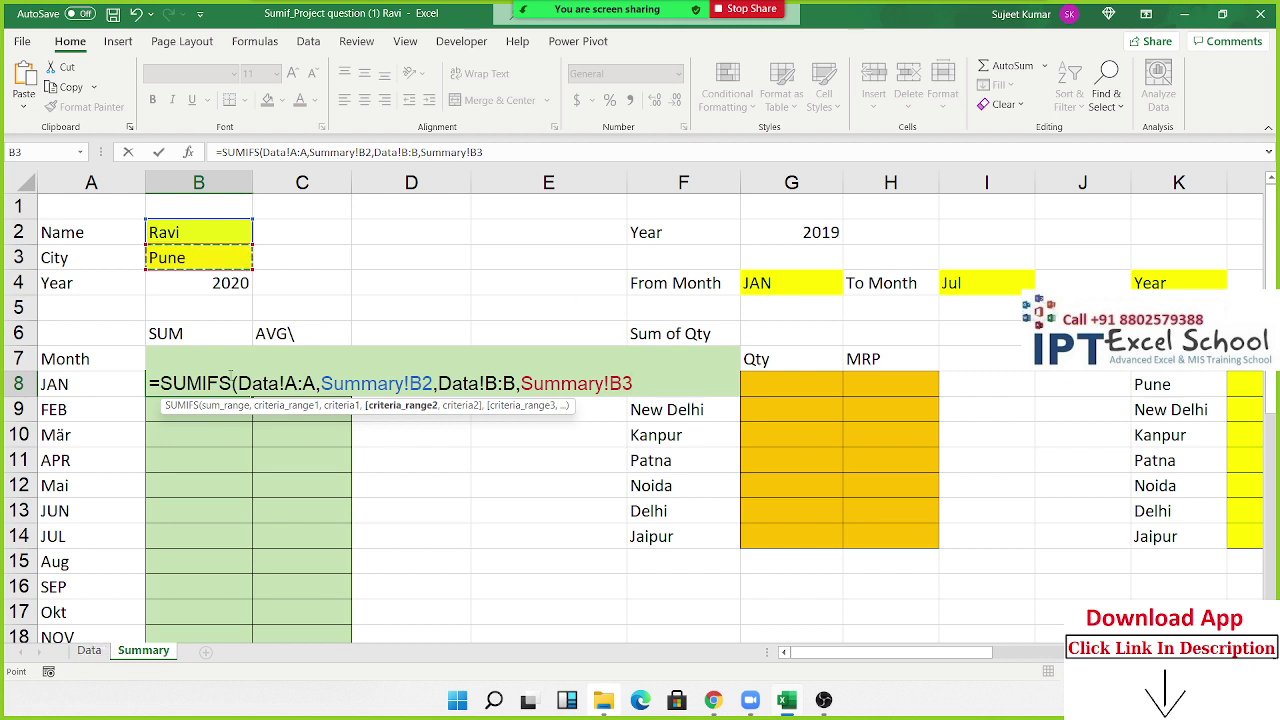
pyautogui.write(',')
# Step: Add the Month column with JAN in A8, hit the too-few-arguments error, and cancel
pyautogui.click(89, 650)
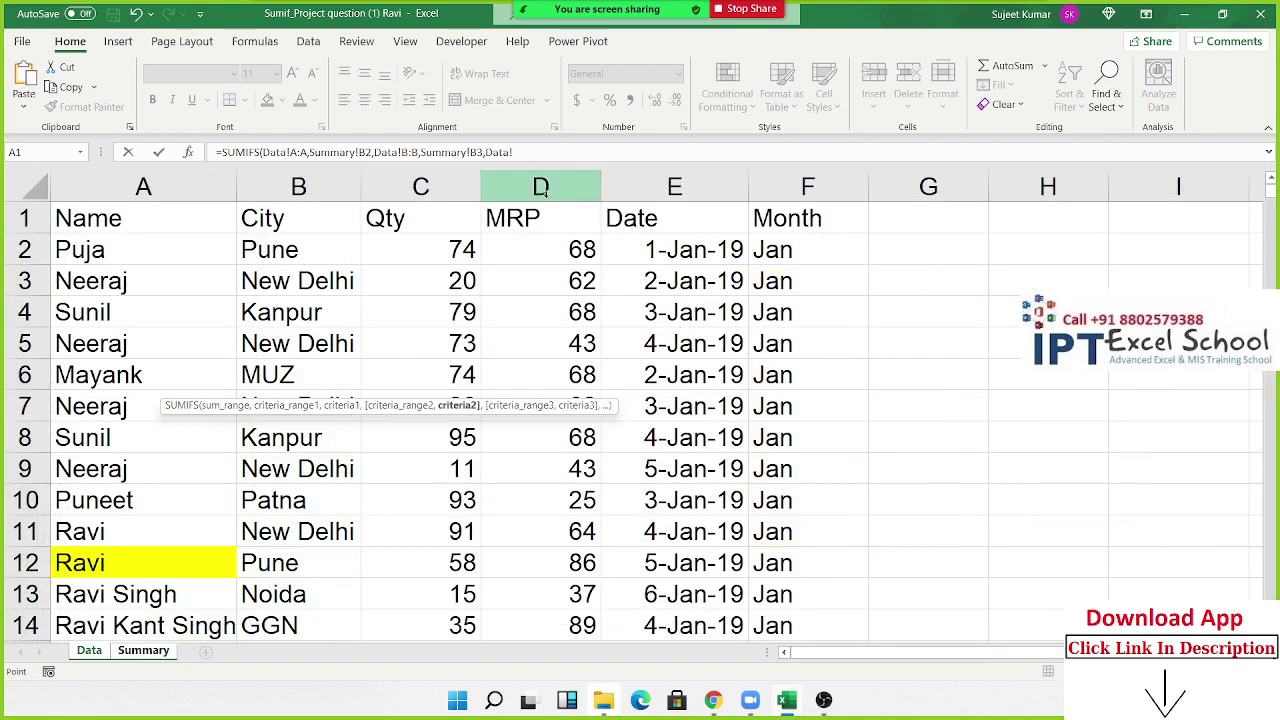
pyautogui.click(780, 188)
pyautogui.write(',')
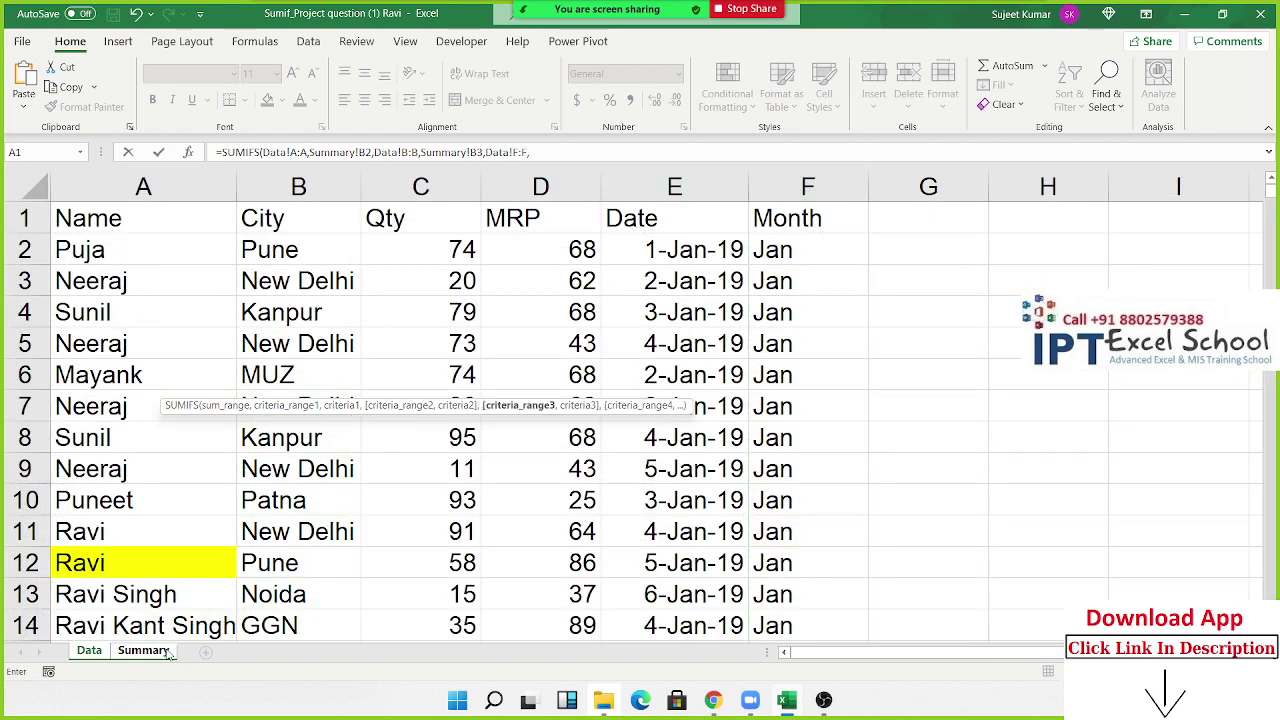
pyautogui.click(145, 650)
pyautogui.click(78, 392)
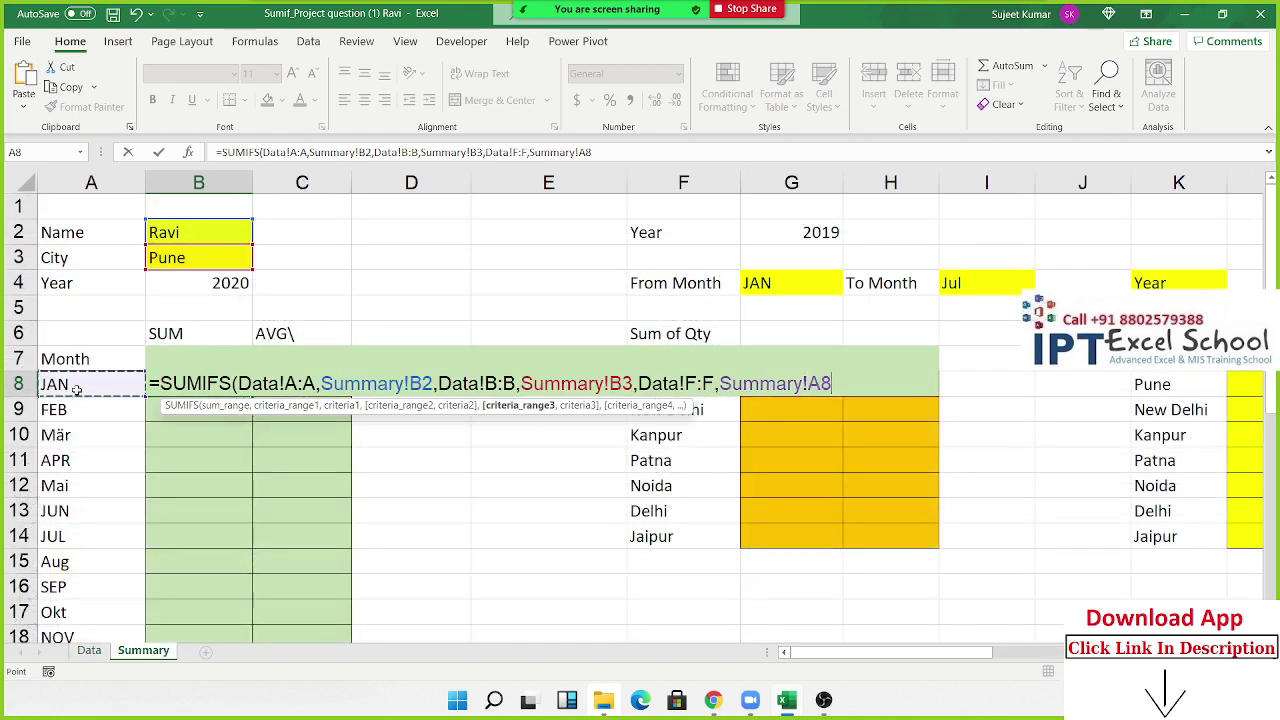
pyautogui.press('Return')
pyautogui.press('Return')
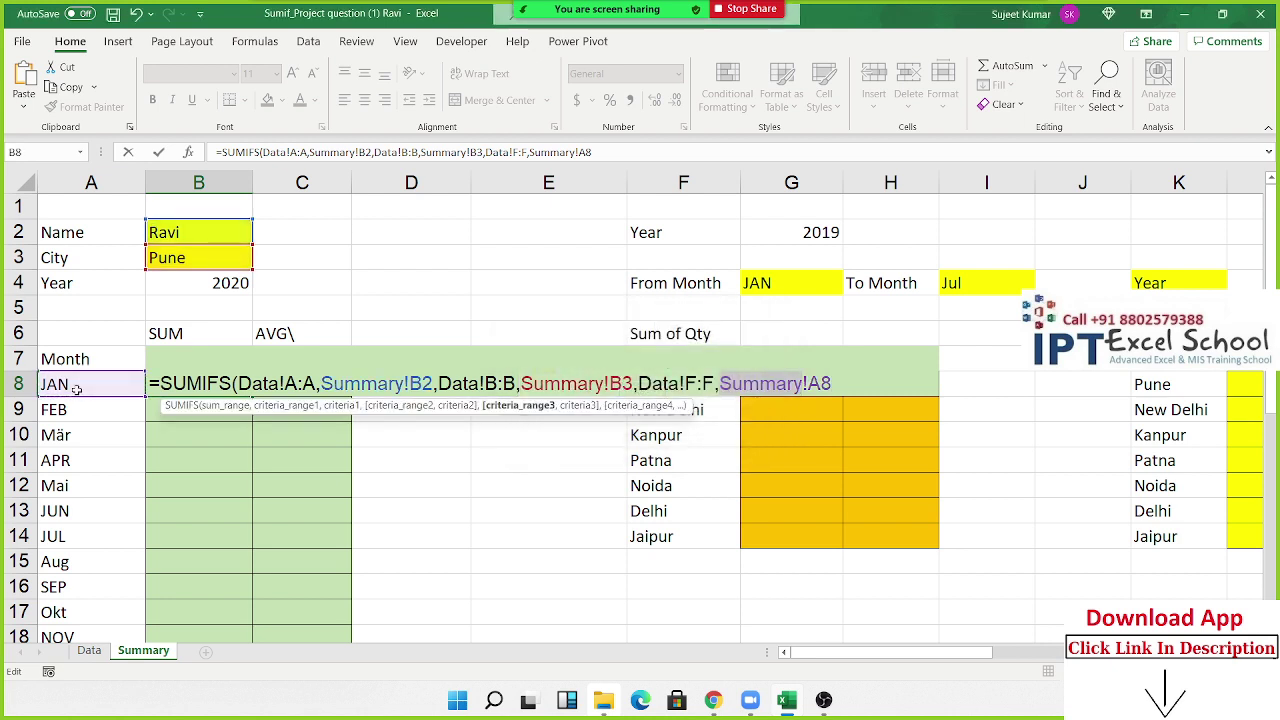
pyautogui.press('Left')
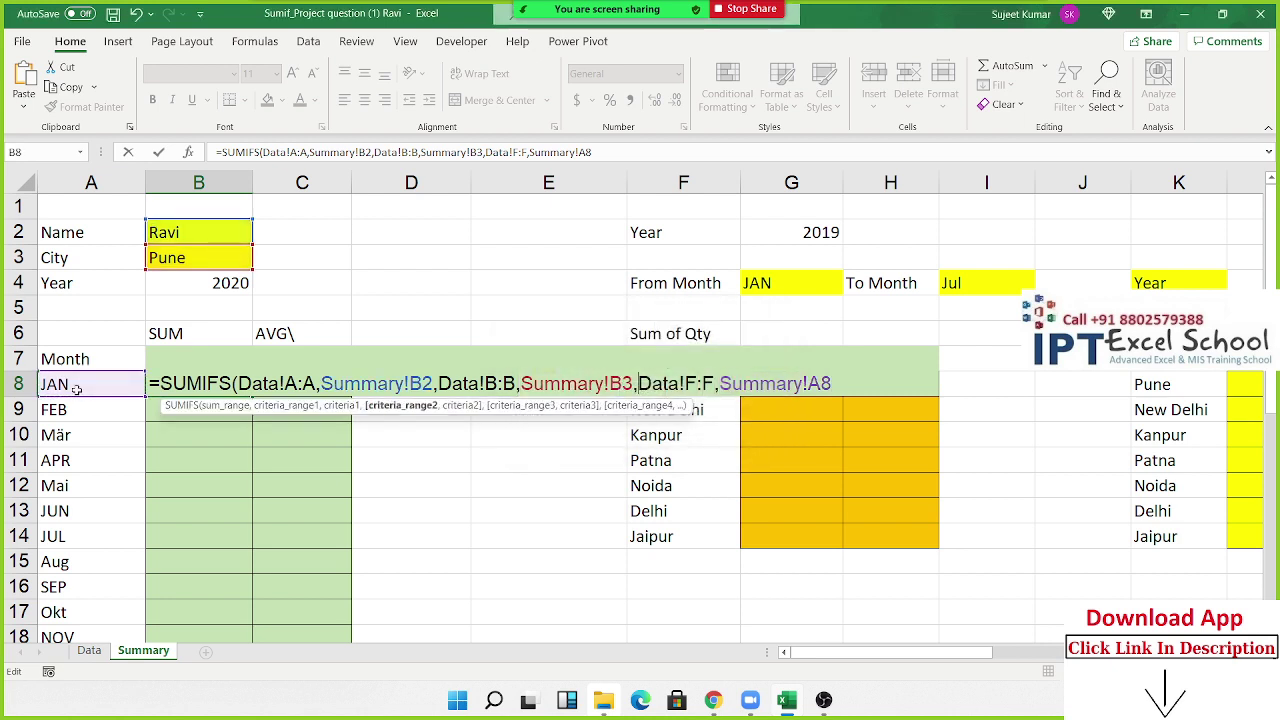
pyautogui.press('Escape')
# Step: Start =SUMIFS in B8 summing Data!C:C, matching Data!A:A against Summary!B2
pyautogui.write('=')
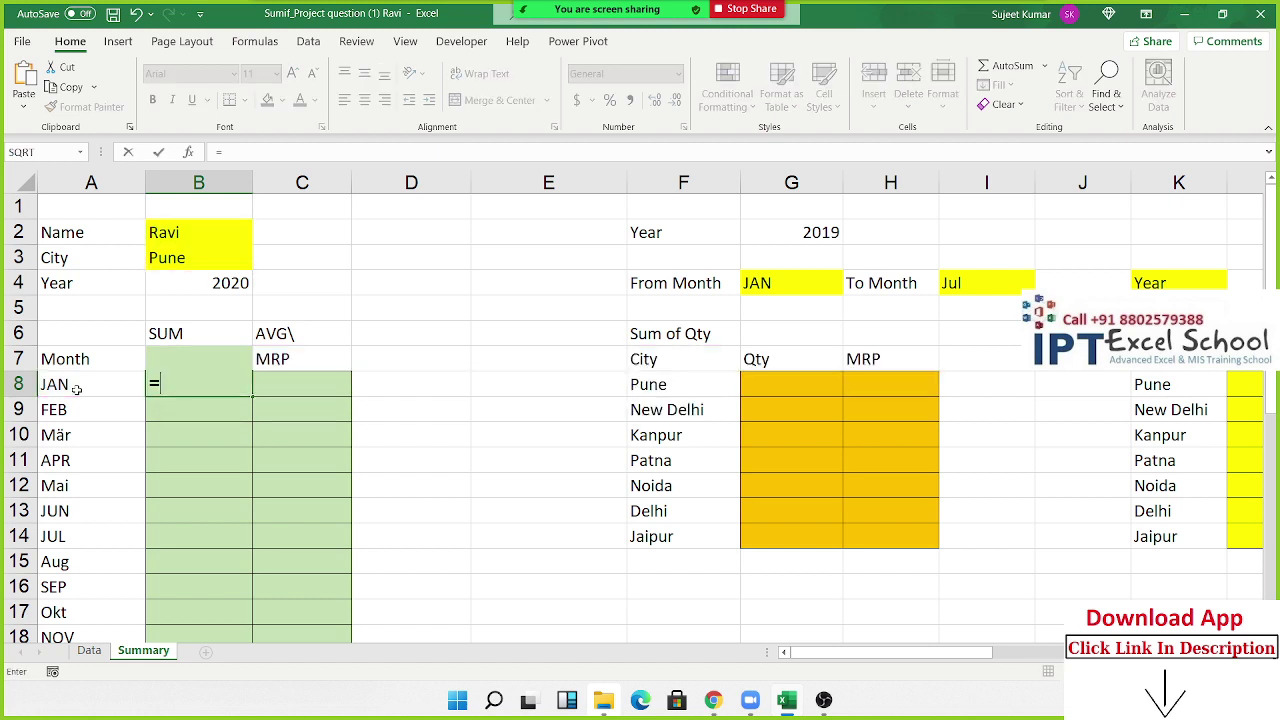
pyautogui.write('sum')
pyautogui.press('Down')
pyautogui.press('Down')
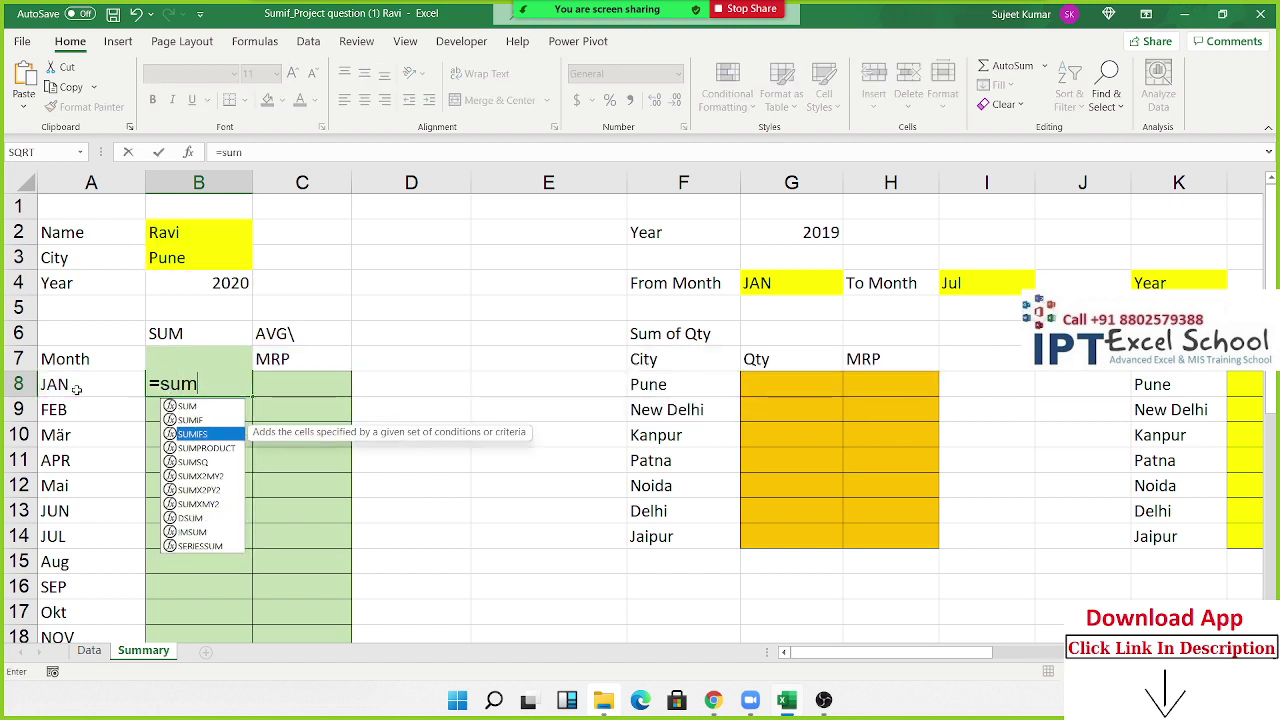
pyautogui.press('Tab')
pyautogui.click(101, 651)
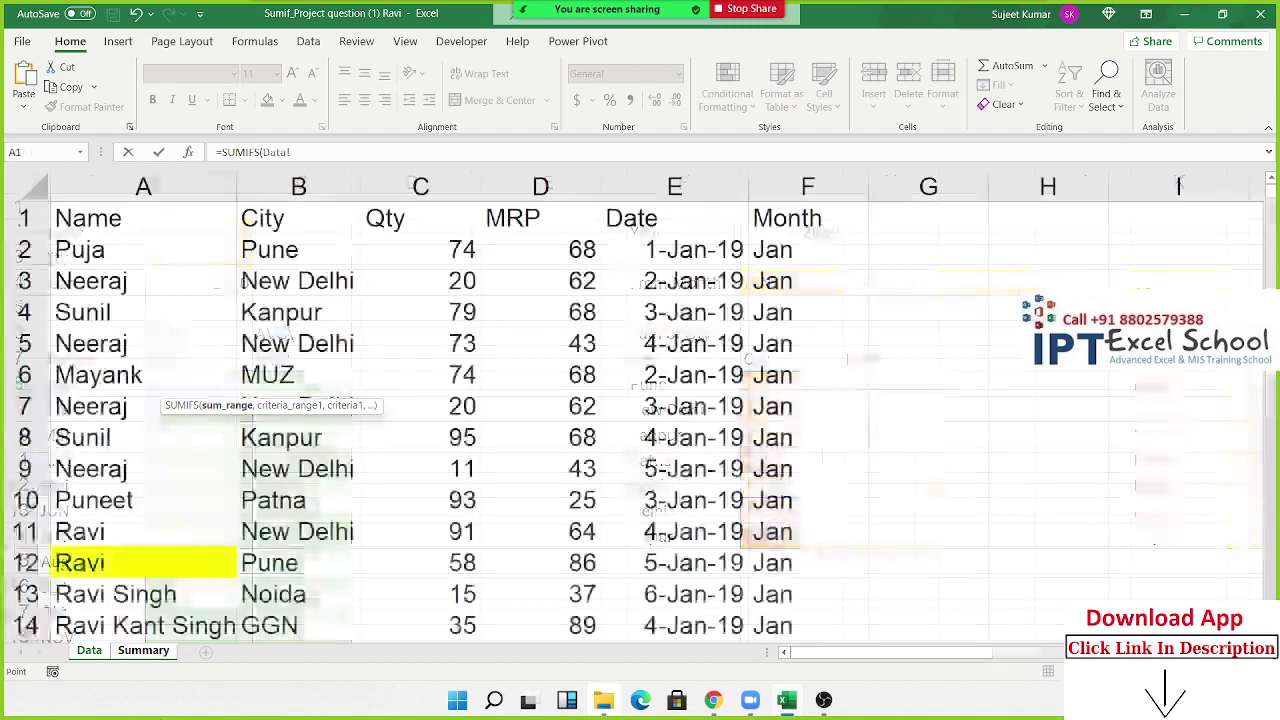
pyautogui.click(453, 189)
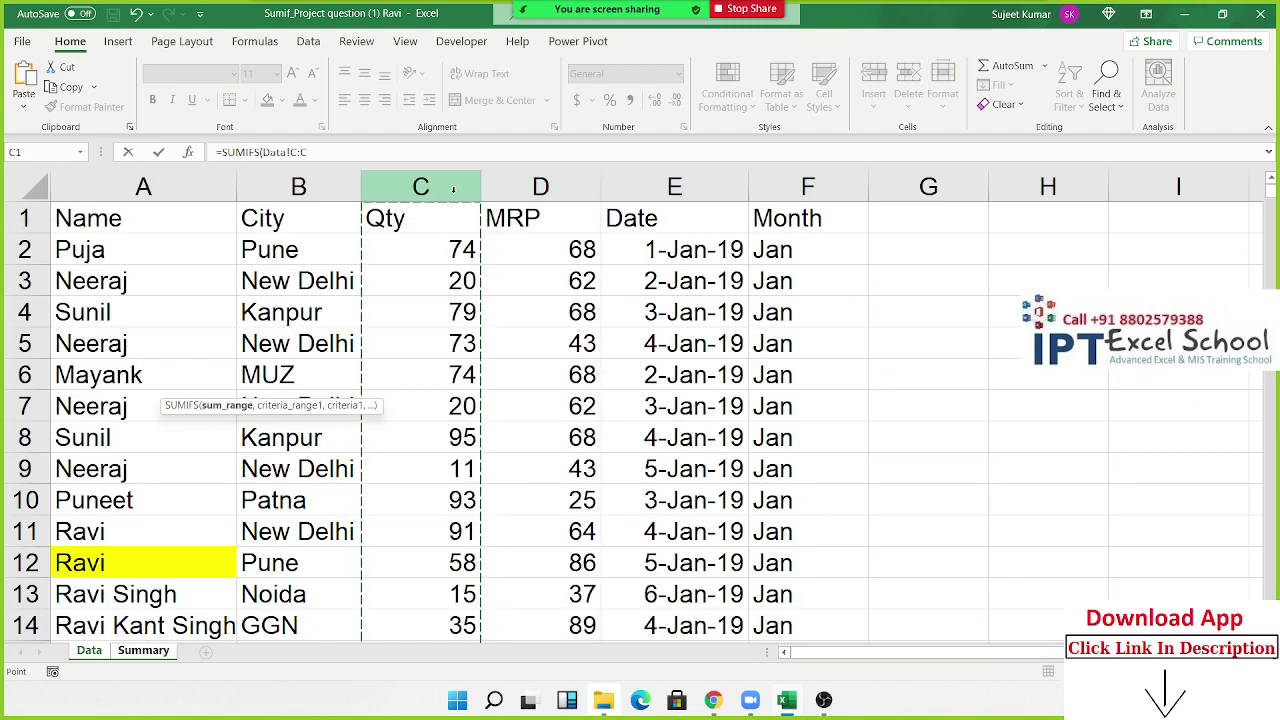
pyautogui.write(',')
pyautogui.click(150, 188)
pyautogui.write(',')
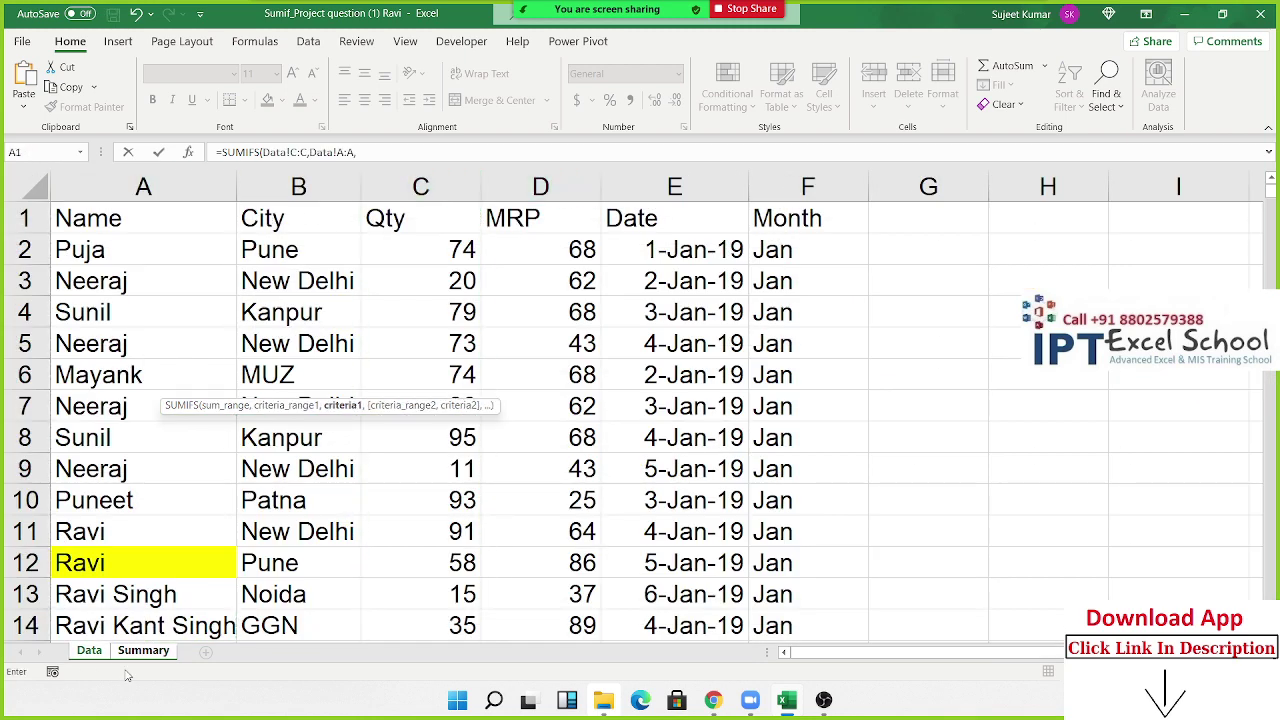
pyautogui.click(141, 652)
pyautogui.click(175, 237)
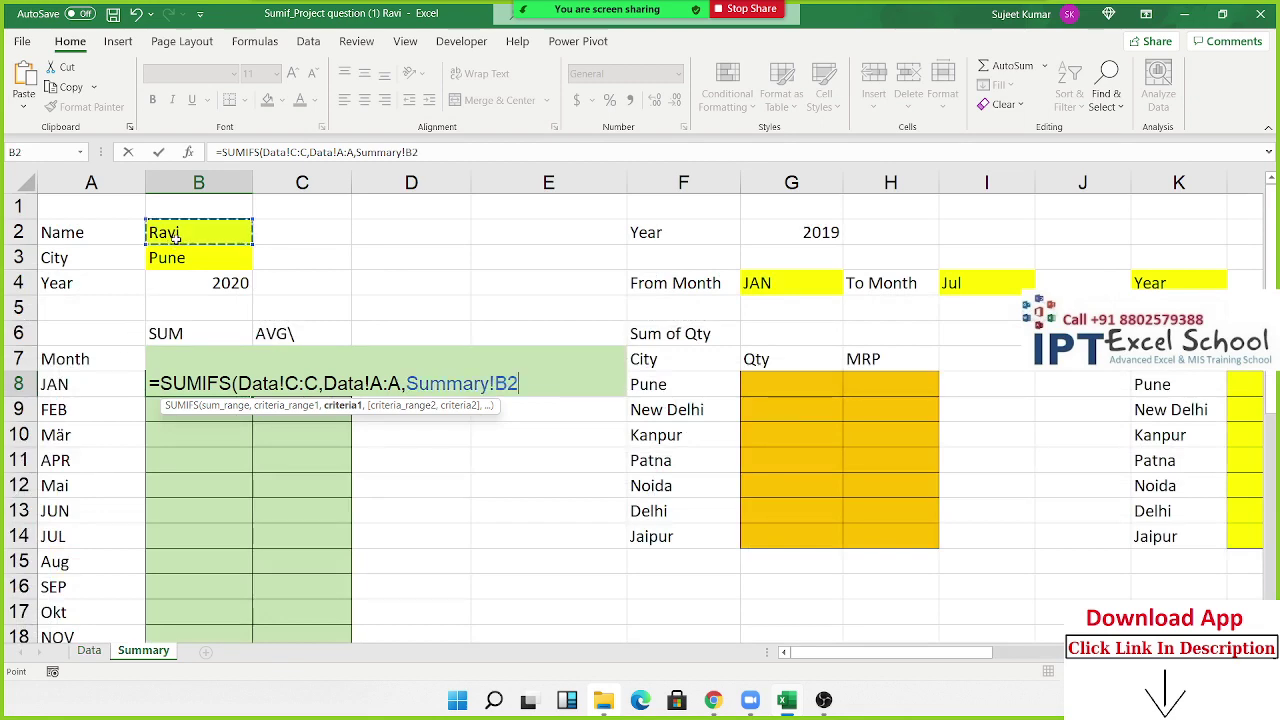
pyautogui.write(',')
# Step: Add criteria Data!B:B = Summary!B3 and Data!F:F = Summary!A8, giving JAN 616
pyautogui.click(89, 651)
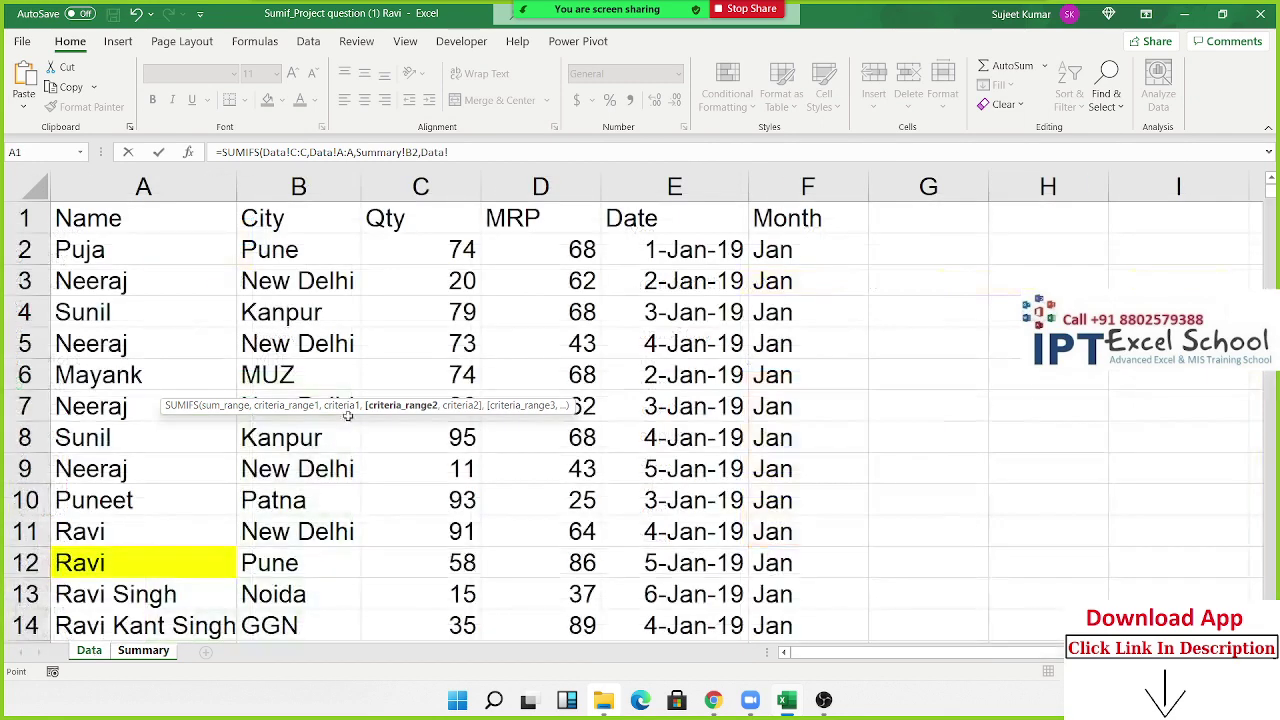
pyautogui.click(296, 190)
pyautogui.write(',')
pyautogui.click(145, 651)
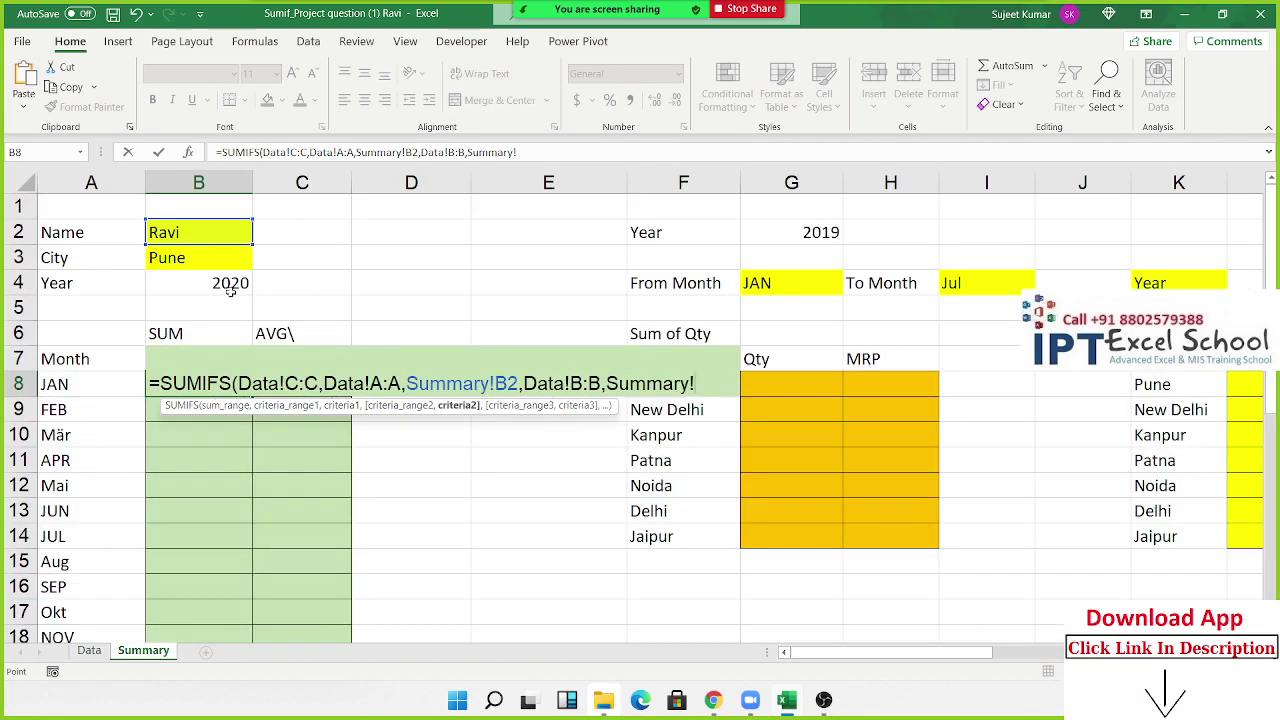
pyautogui.click(195, 257)
pyautogui.write(',')
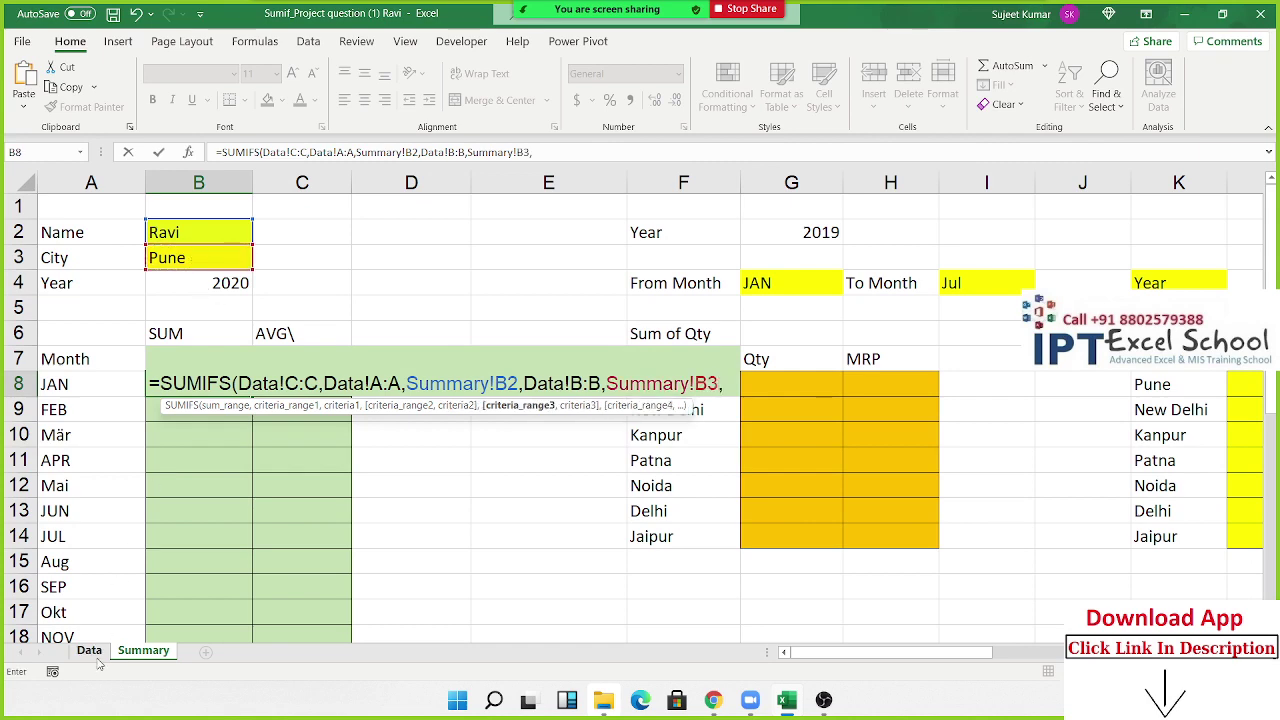
pyautogui.click(89, 651)
pyautogui.click(788, 191)
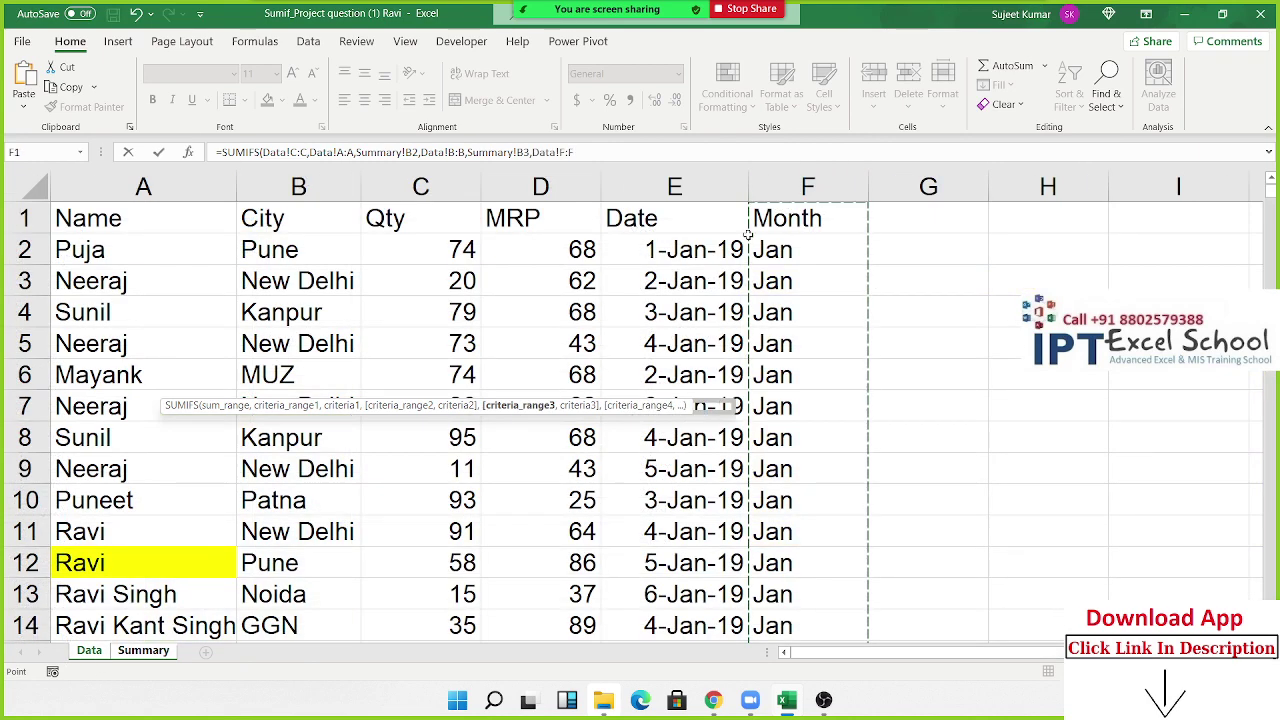
pyautogui.write(',')
pyautogui.click(150, 651)
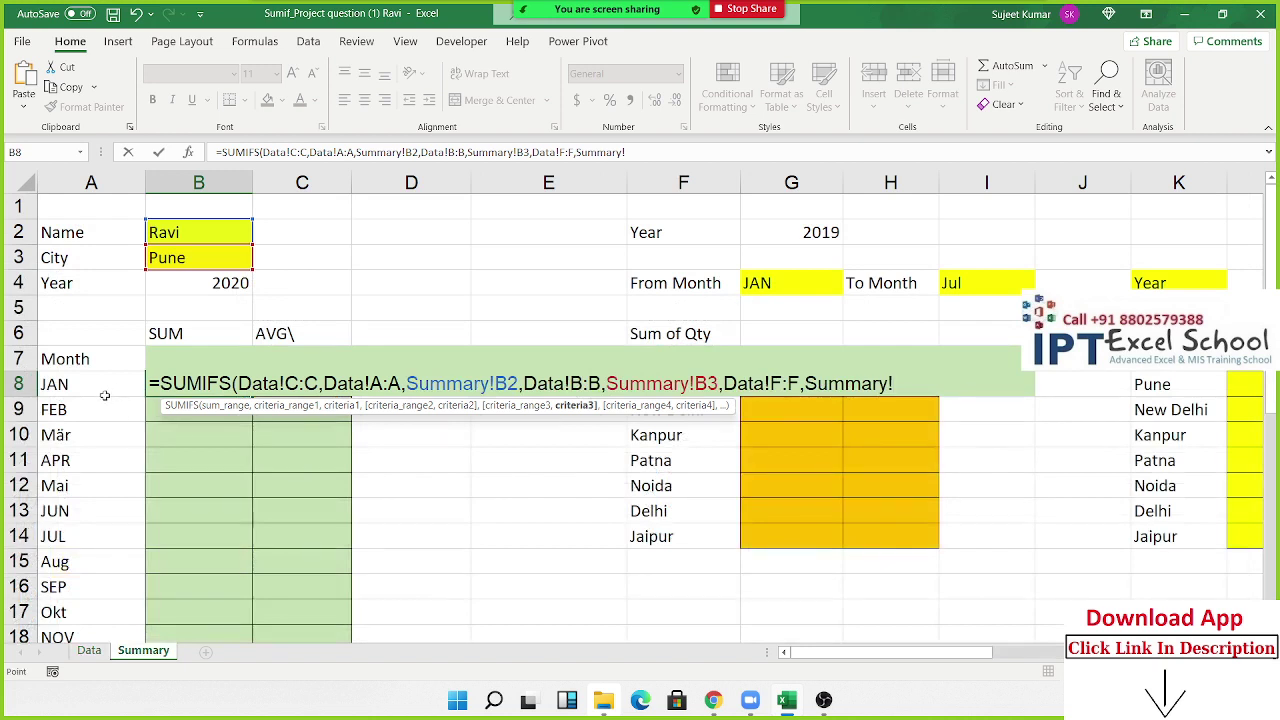
pyautogui.click(100, 386)
pyautogui.hotkey('ctrl', 'Return')
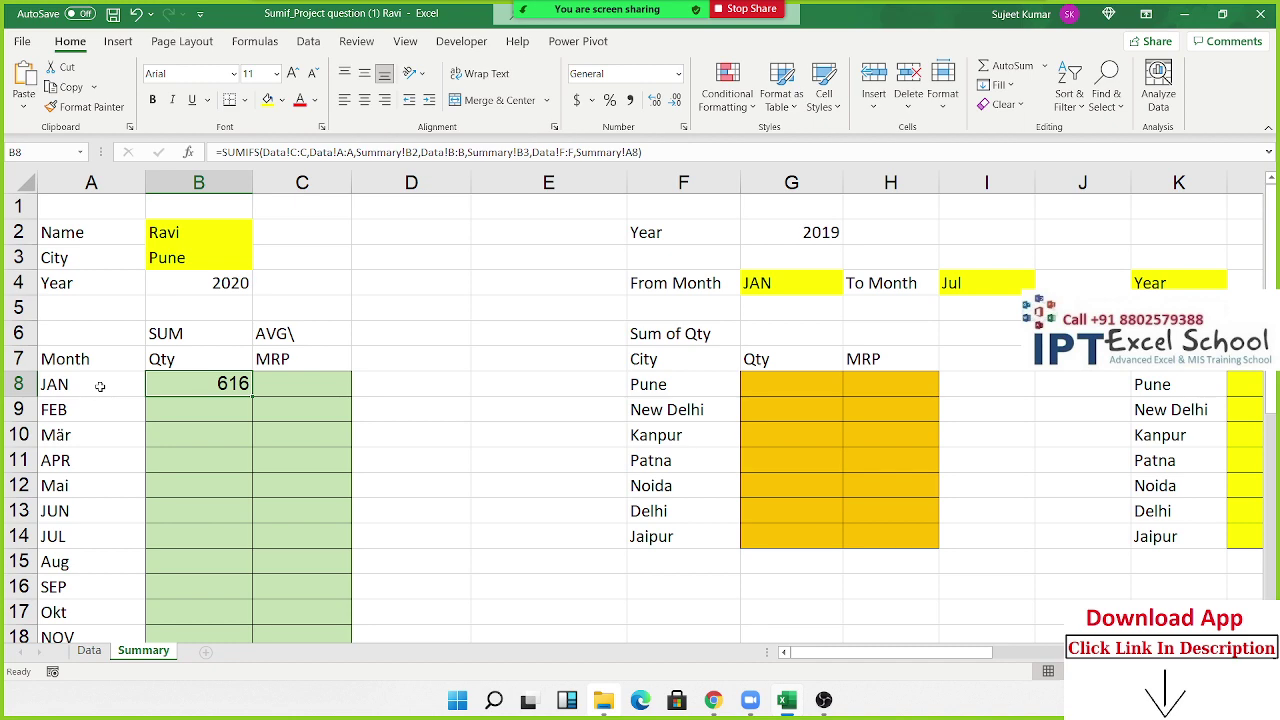
pyautogui.click(89, 651)
# Step: Change F2 to =TEXT(E2,"mmm-yyyy") so months read Jan-2019, and fill it down
pyautogui.click(775, 258)
pyautogui.doubleClick(775, 256)
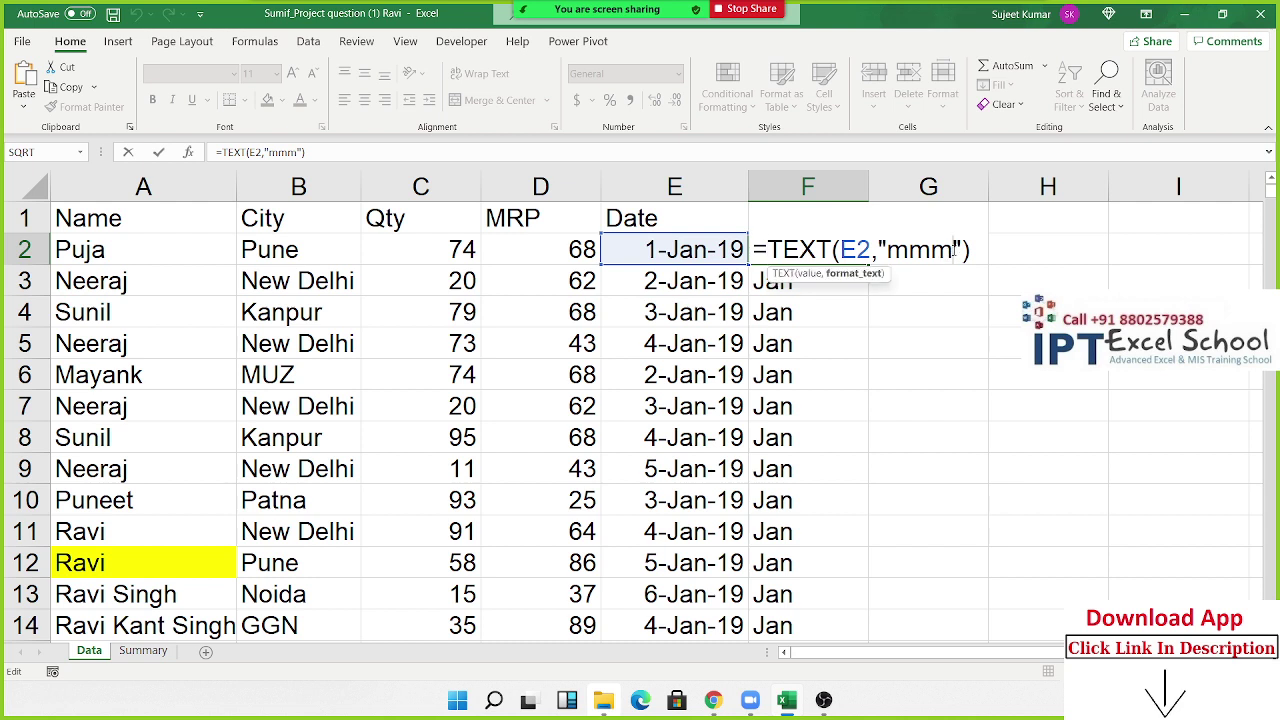
pyautogui.write('-')
pyautogui.write('yyyy')
pyautogui.press('Return')
pyautogui.write('Month')
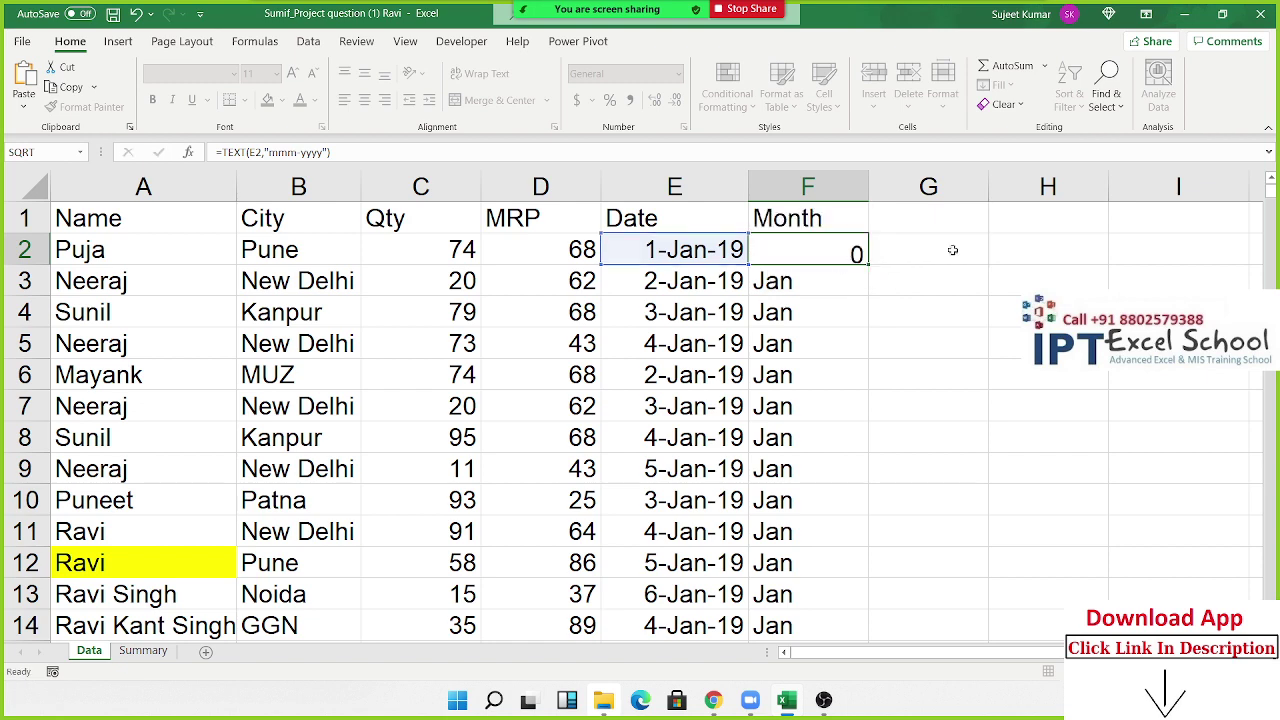
pyautogui.doubleClick(868, 262)
pyautogui.click(143, 650)
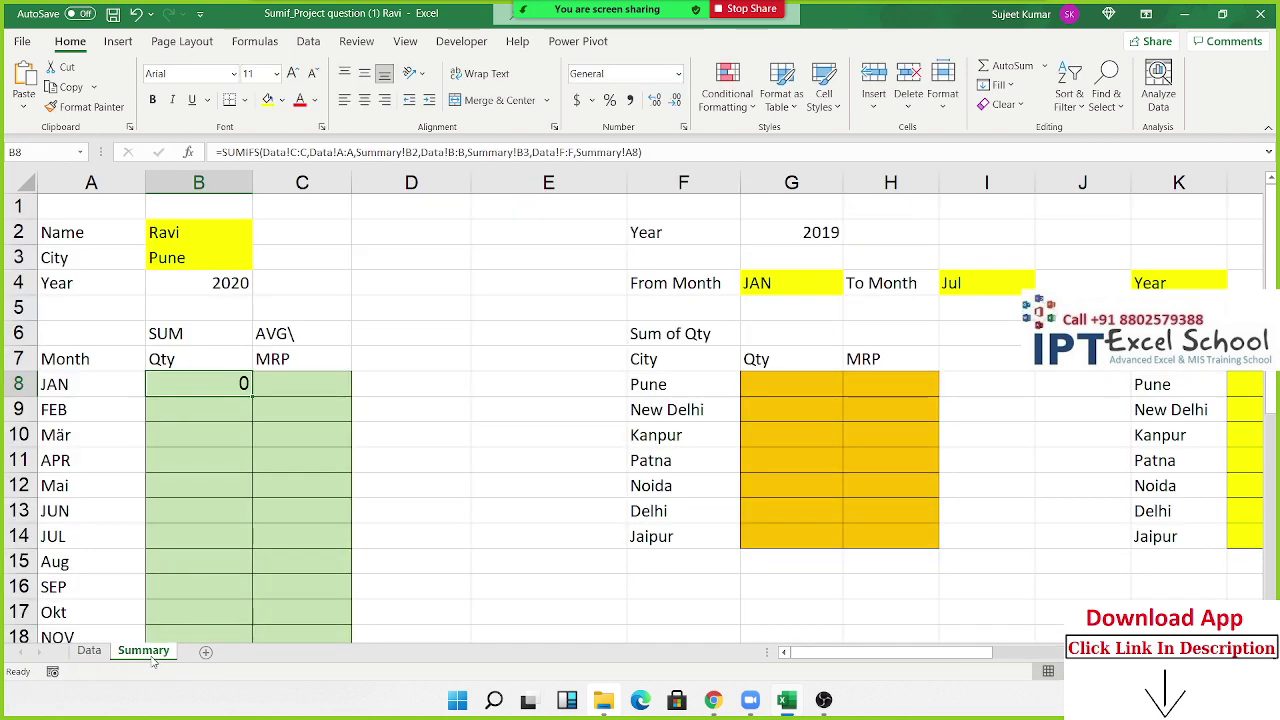
pyautogui.doubleClick(216, 378)
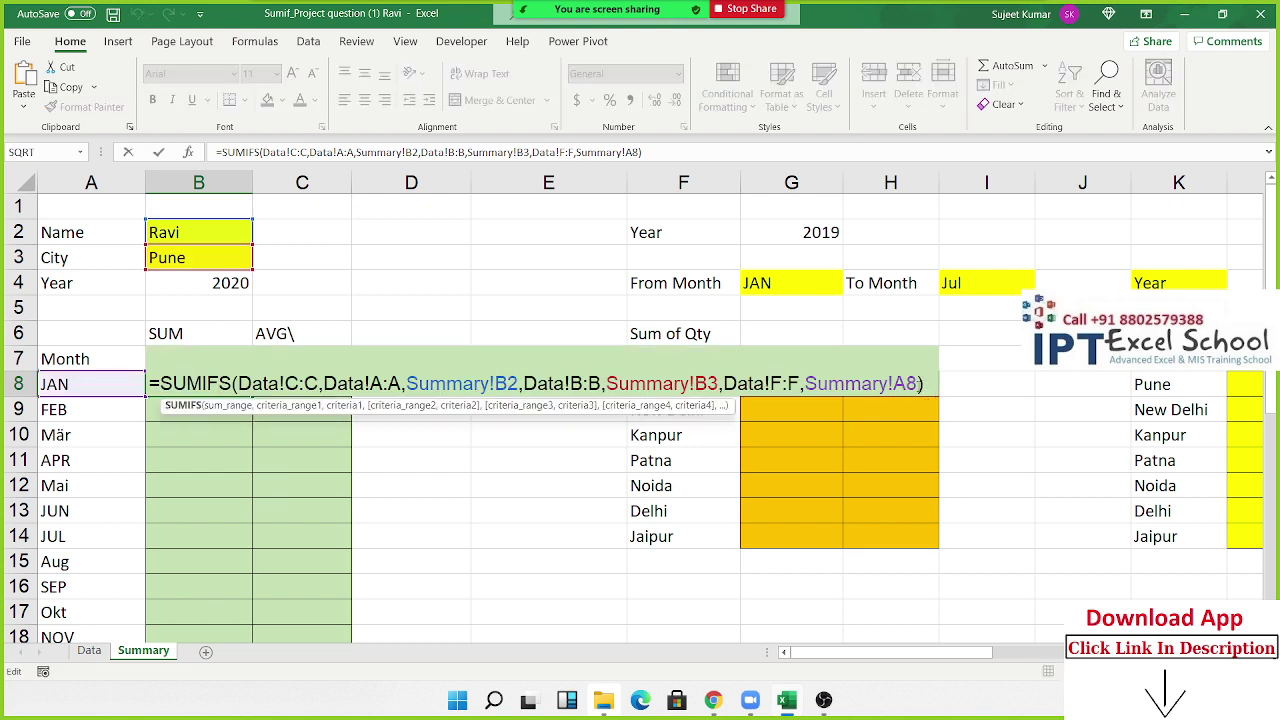
# Step: Append &"-"&B4 to B8's month criterion so JAN's total becomes 109
pyautogui.click(919, 384)
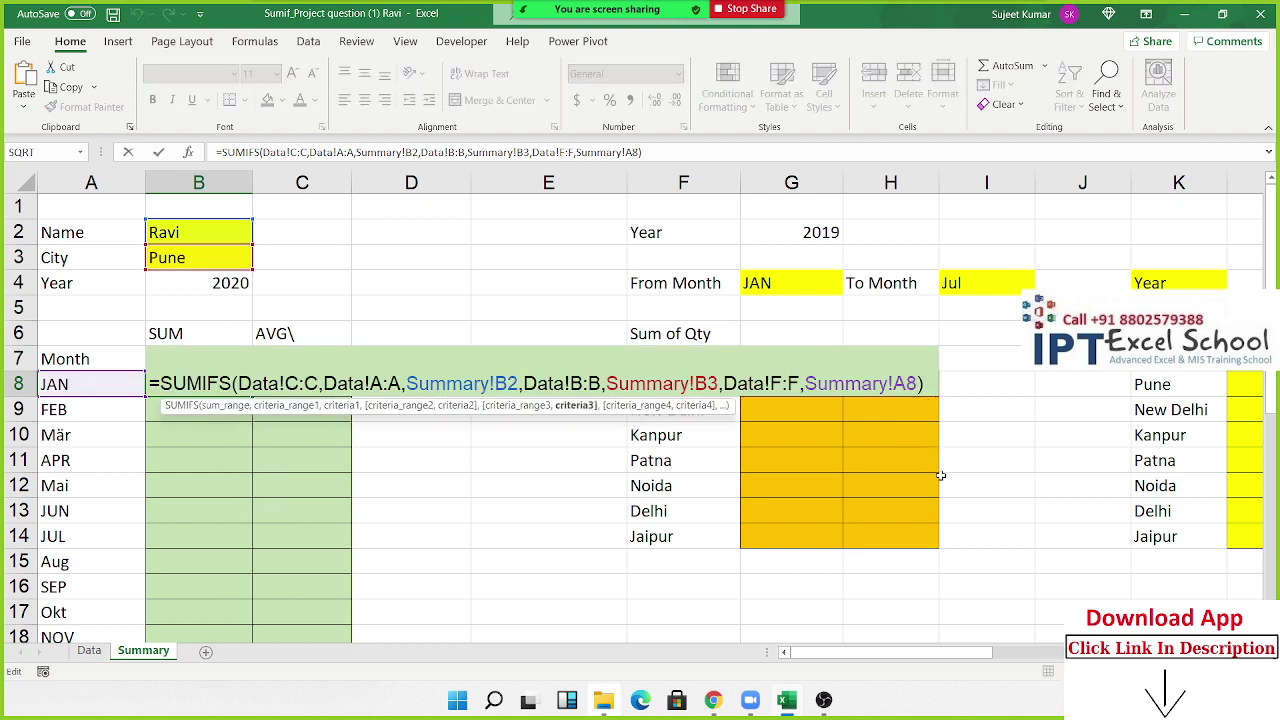
pyautogui.write('&"')
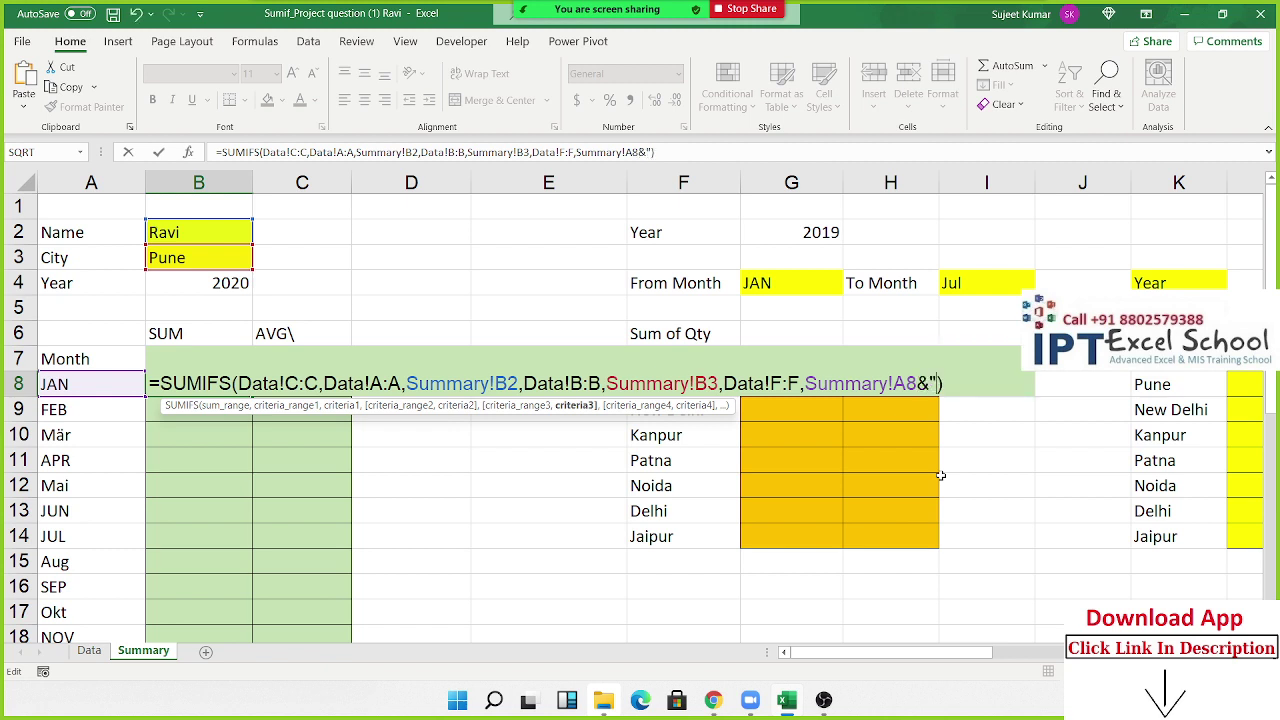
pyautogui.write('-"&')
pyautogui.click(215, 283)
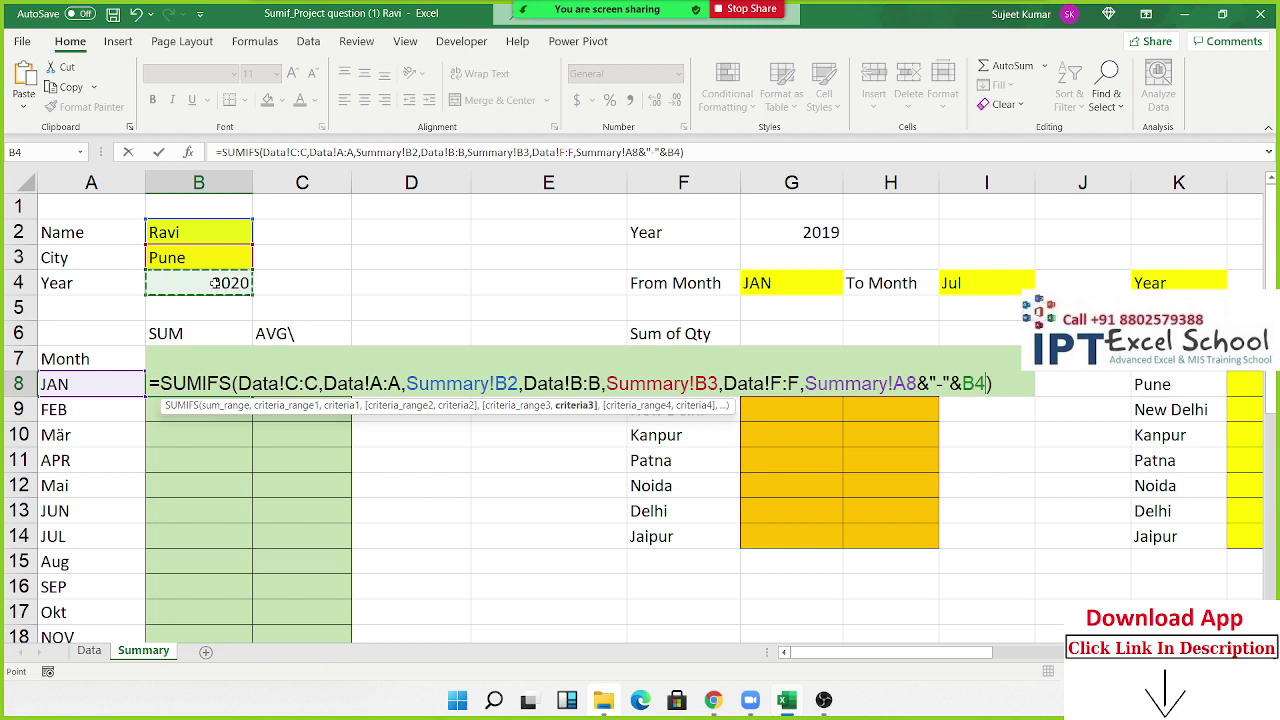
pyautogui.hotkey('ctrl', 'Return')
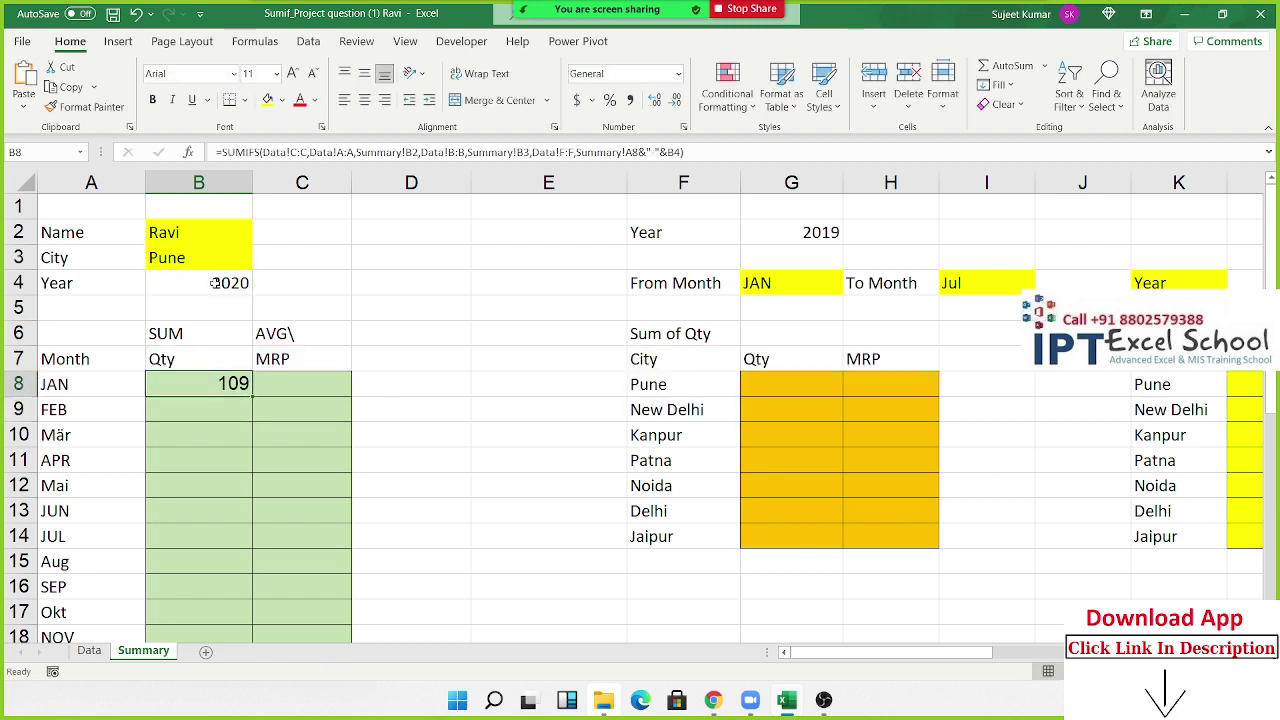
pyautogui.click(92, 651)
pyautogui.click(804, 275)
# Step: Delete the entire Month column F on the Data sheet and check the data's extent
pyautogui.click(806, 400)
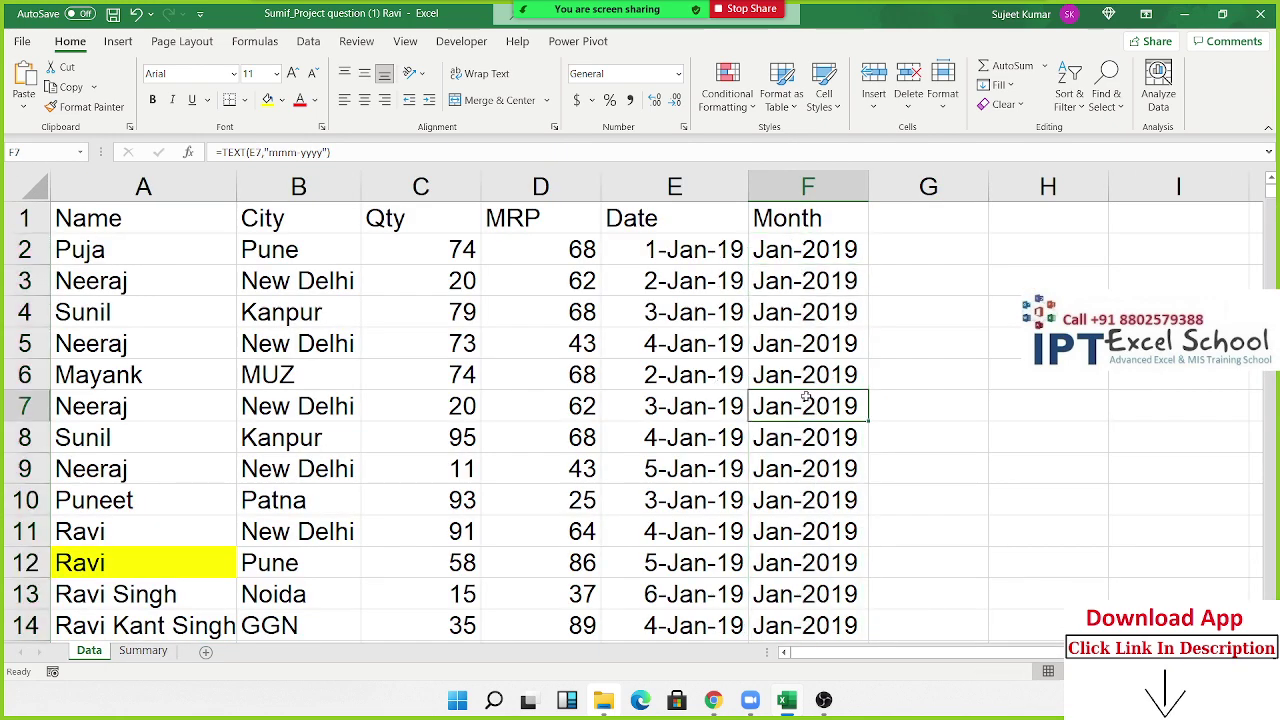
pyautogui.hotkey('ctrl', 'space')
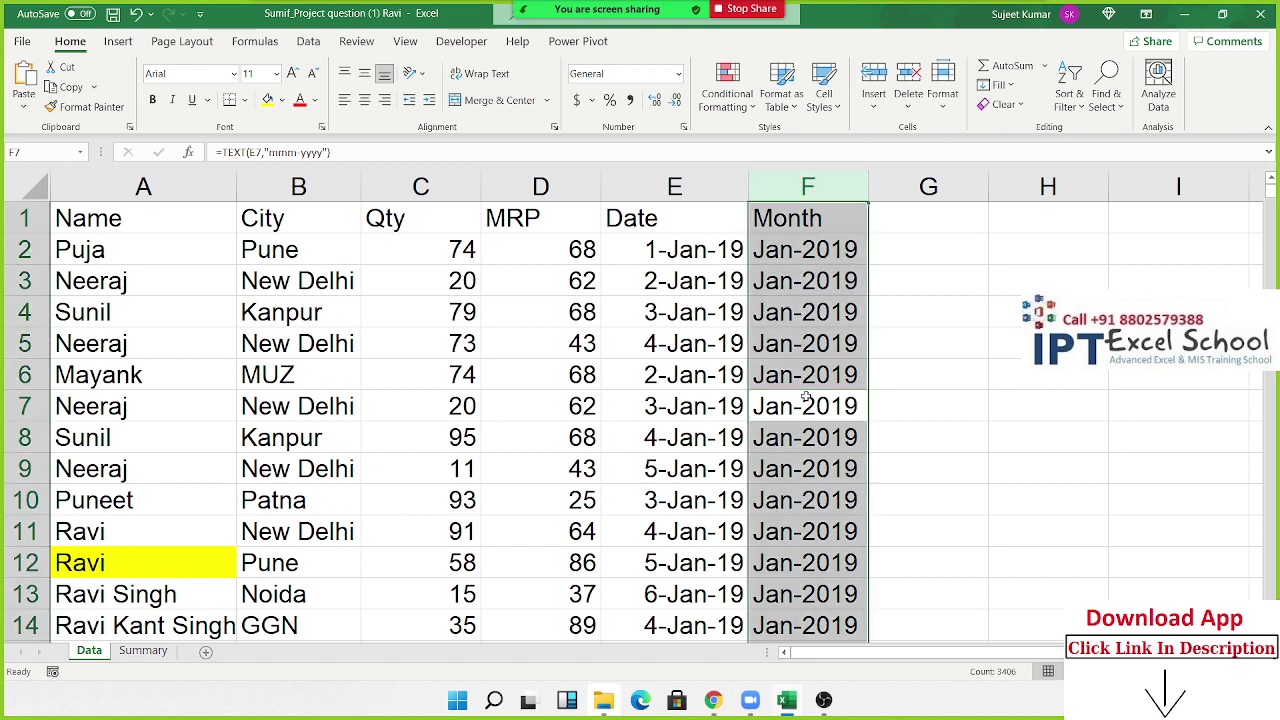
pyautogui.press('Delete')
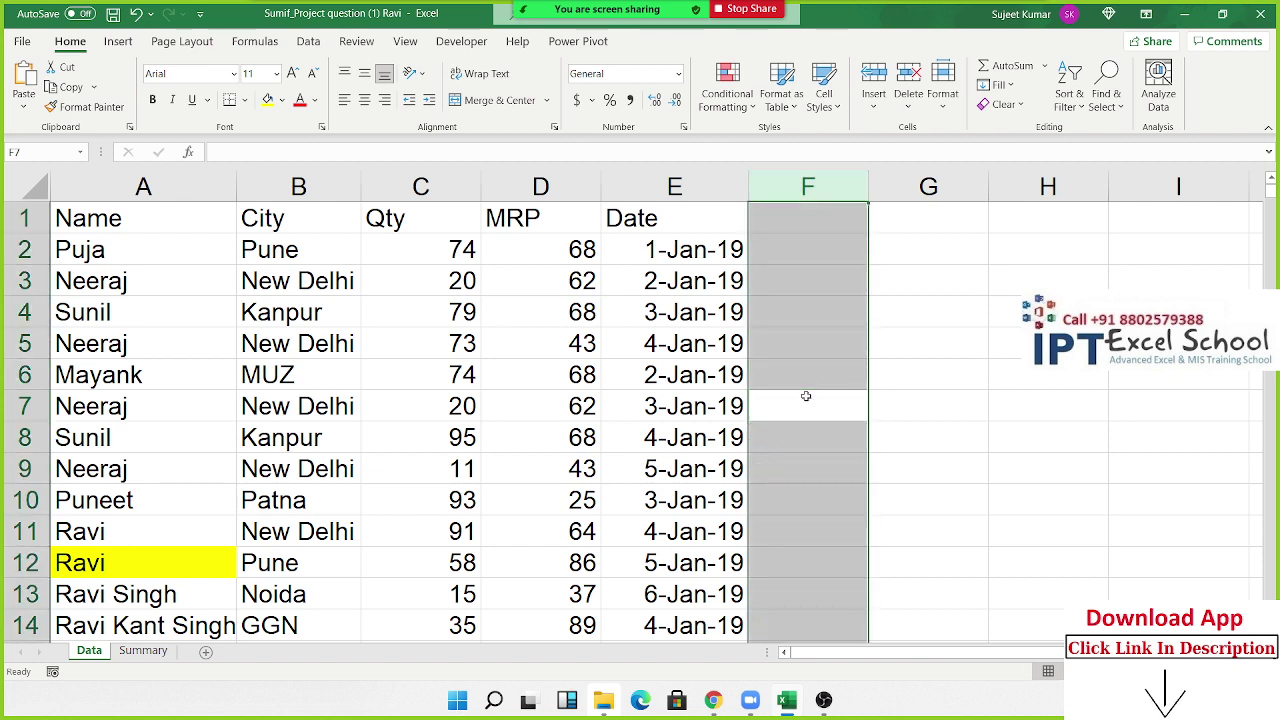
pyautogui.press('Left')
pyautogui.hotkey('ctrl', 'Left')
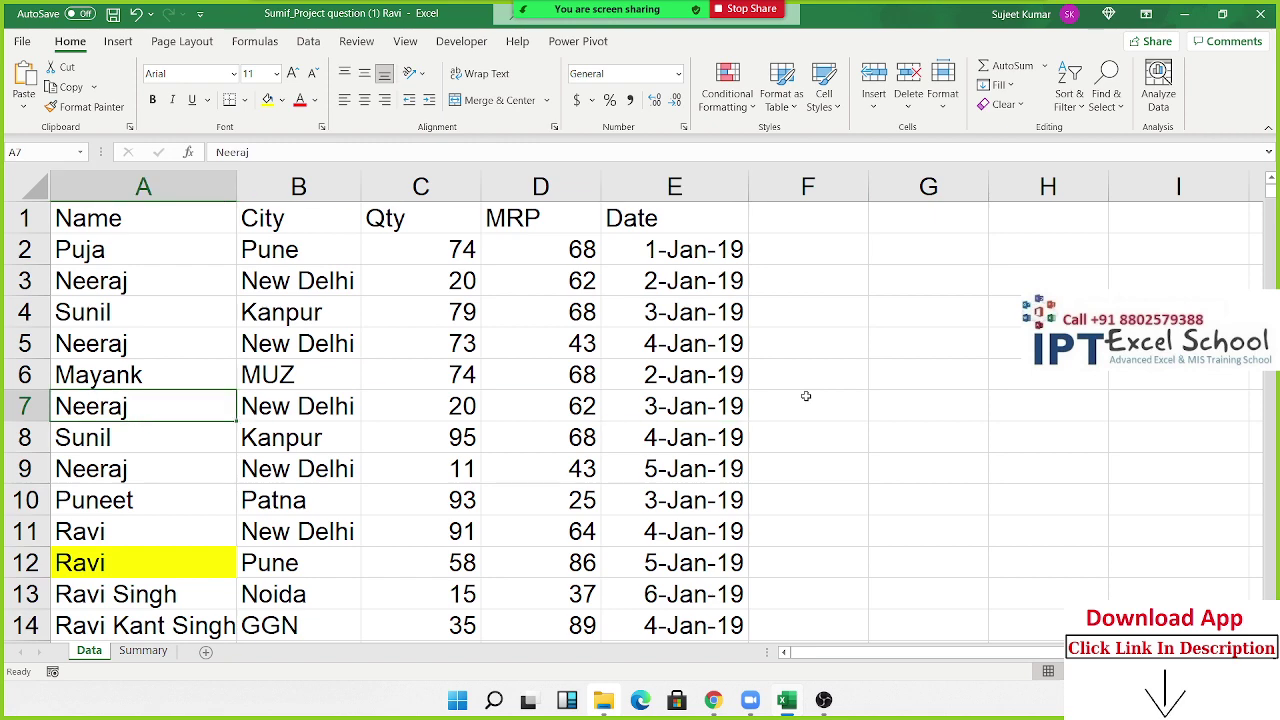
pyautogui.hotkey('ctrl', 'Down')
pyautogui.press('Down')
pyautogui.press('Up')
pyautogui.hotkey('ctrl', 'Up')
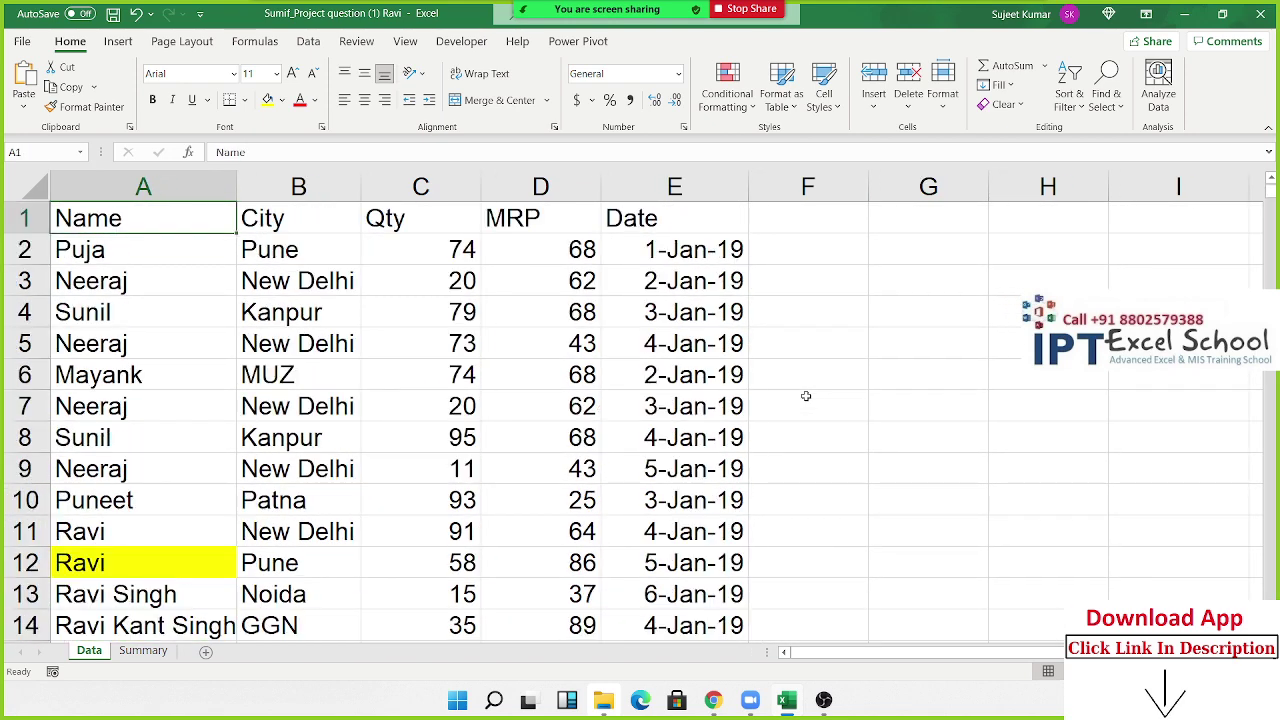
# Step: Delete Summary B8's SUMIFS formula, then undo to restore it, now showing 0
pyautogui.click(125, 651)
pyautogui.click(185, 560)
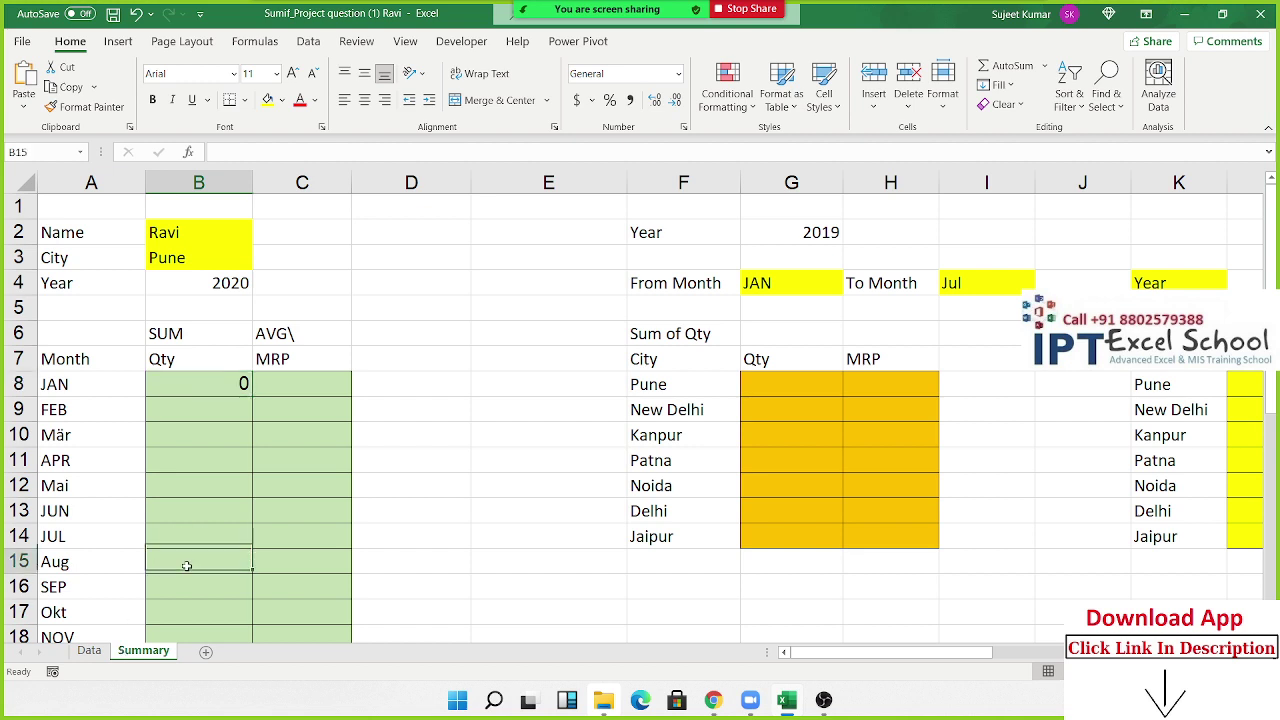
pyautogui.click(212, 396)
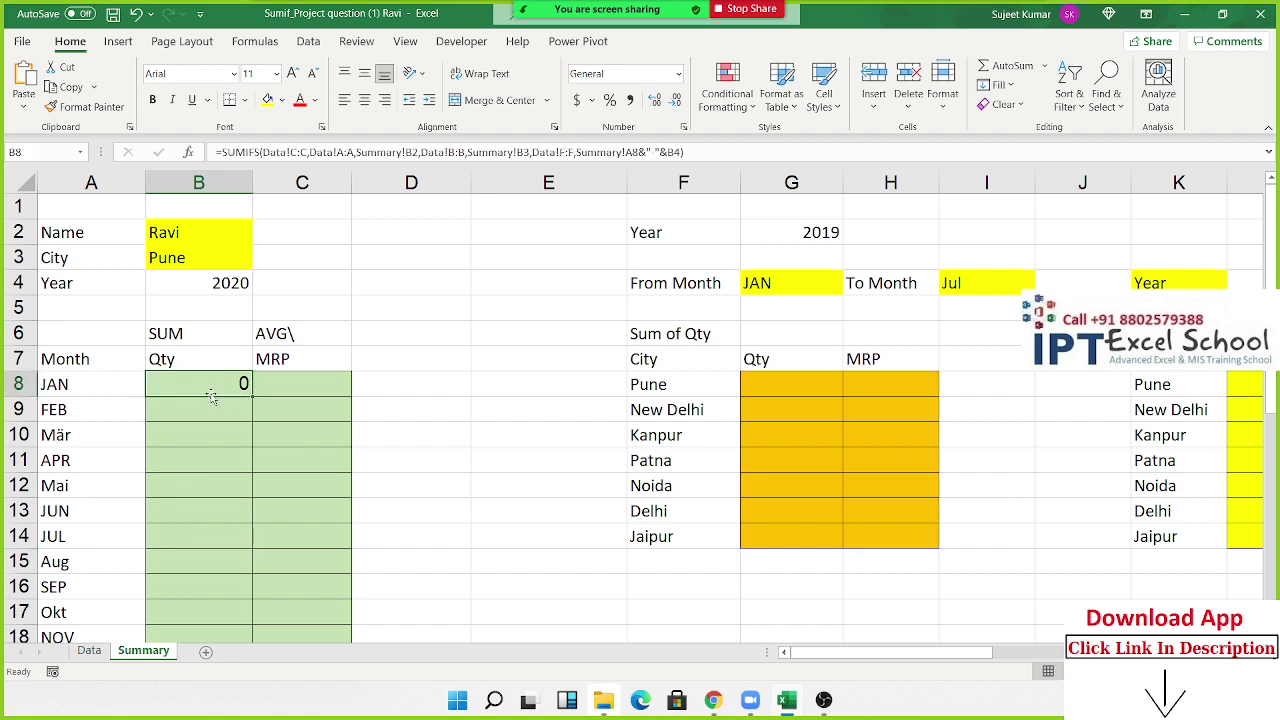
pyautogui.press('Delete')
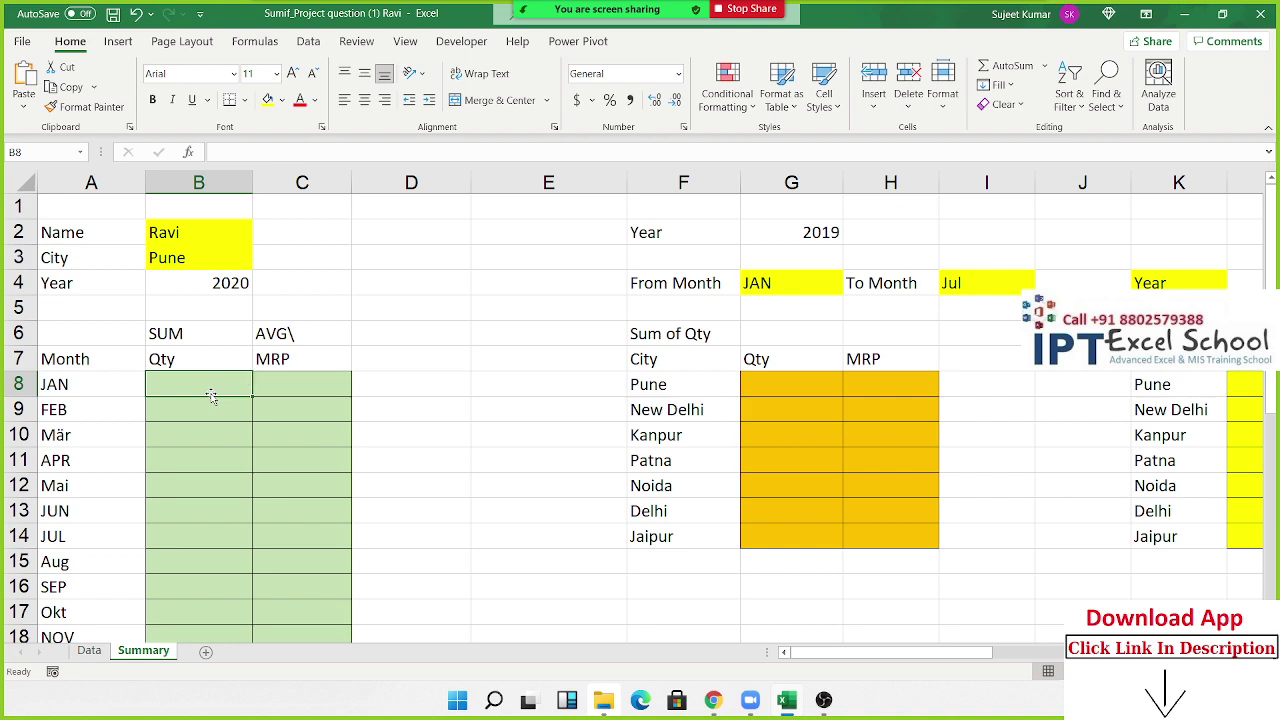
pyautogui.hotkey('ctrl', 'z')
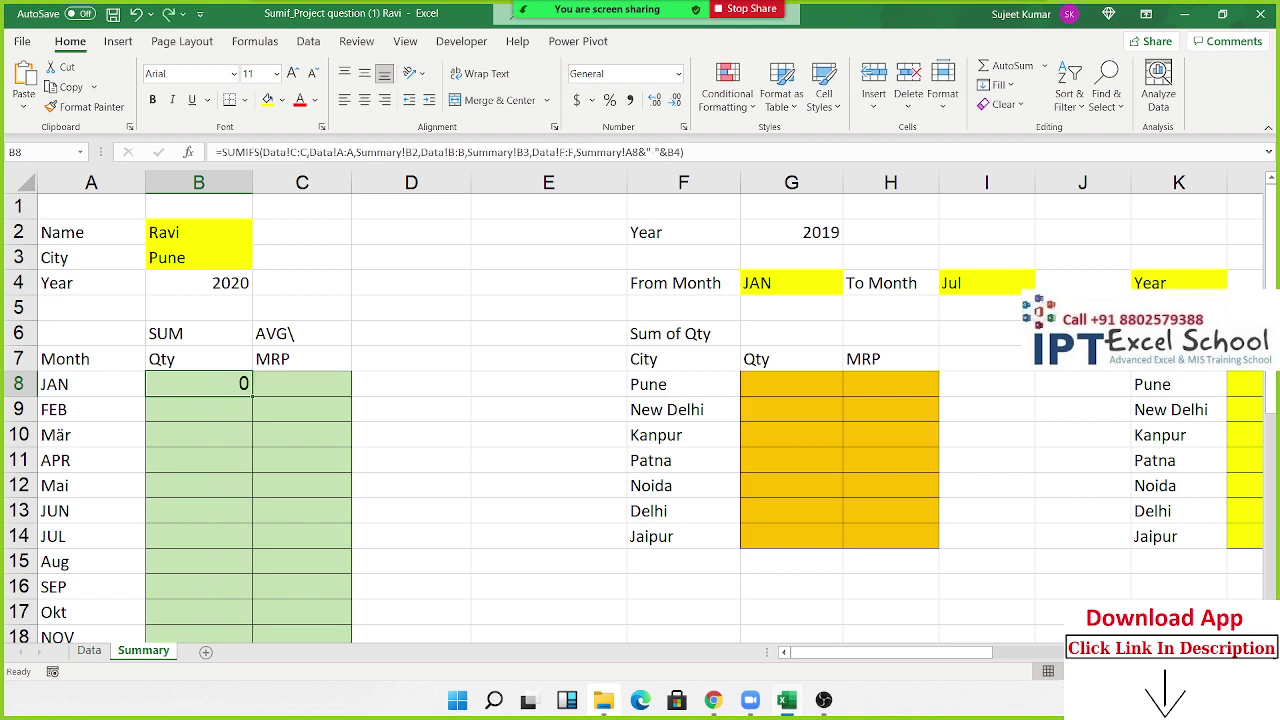
pyautogui.click(89, 650)
# Step: Enter the month name JAN in cell G4 of the Data sheet
pyautogui.click(805, 284)
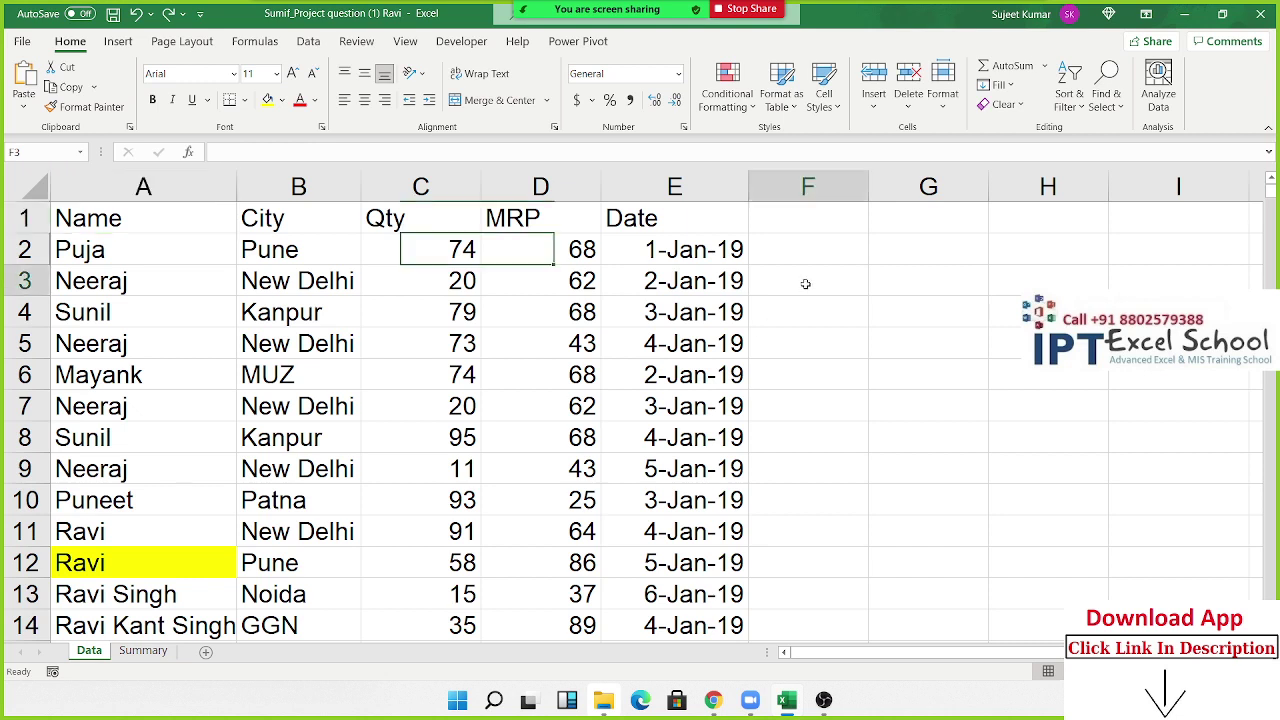
pyautogui.click(919, 309)
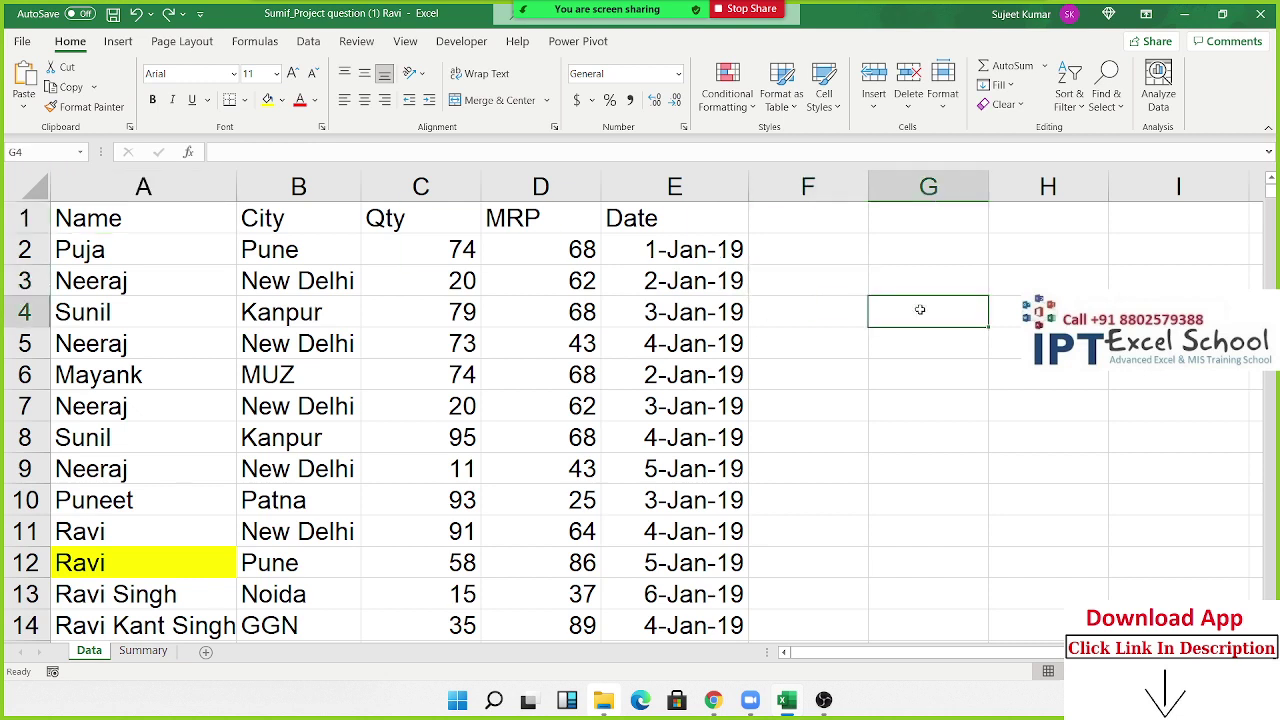
pyautogui.write('J')
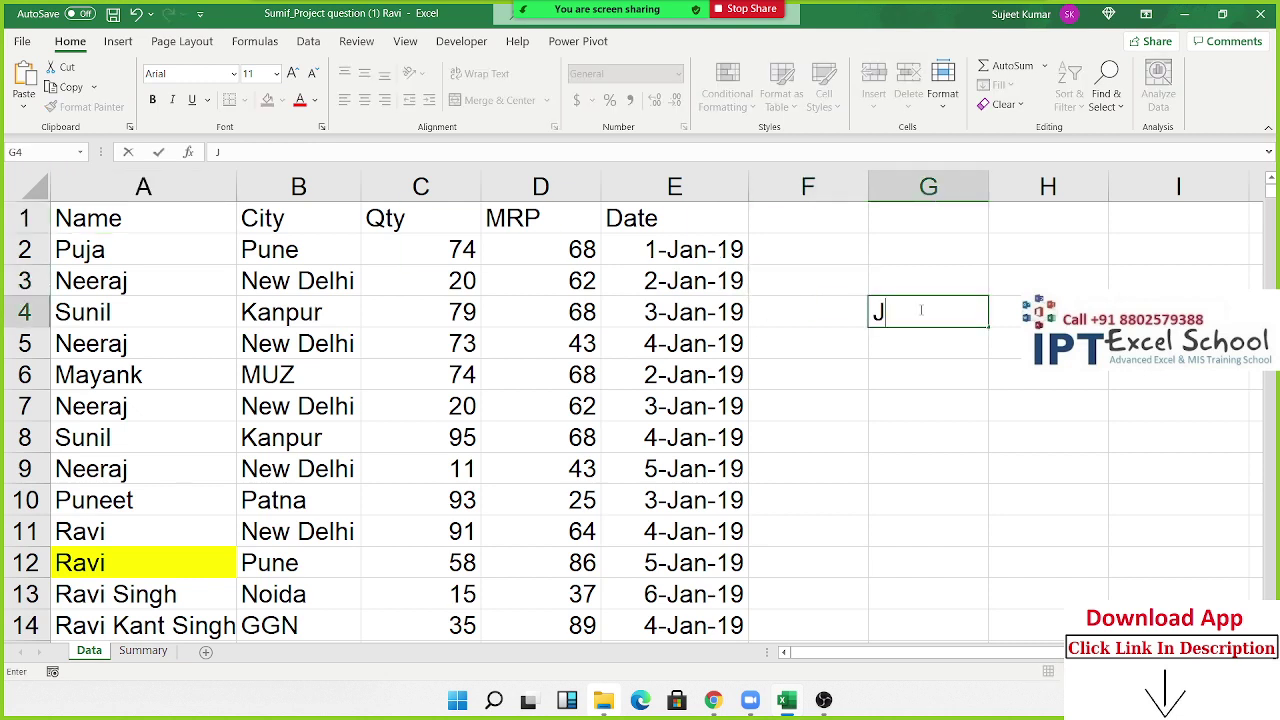
pyautogui.write('AN')
pyautogui.press('Return')
pyautogui.press('Right')
pyautogui.press('Right')
pyautogui.hscroll(2, 919, 309)
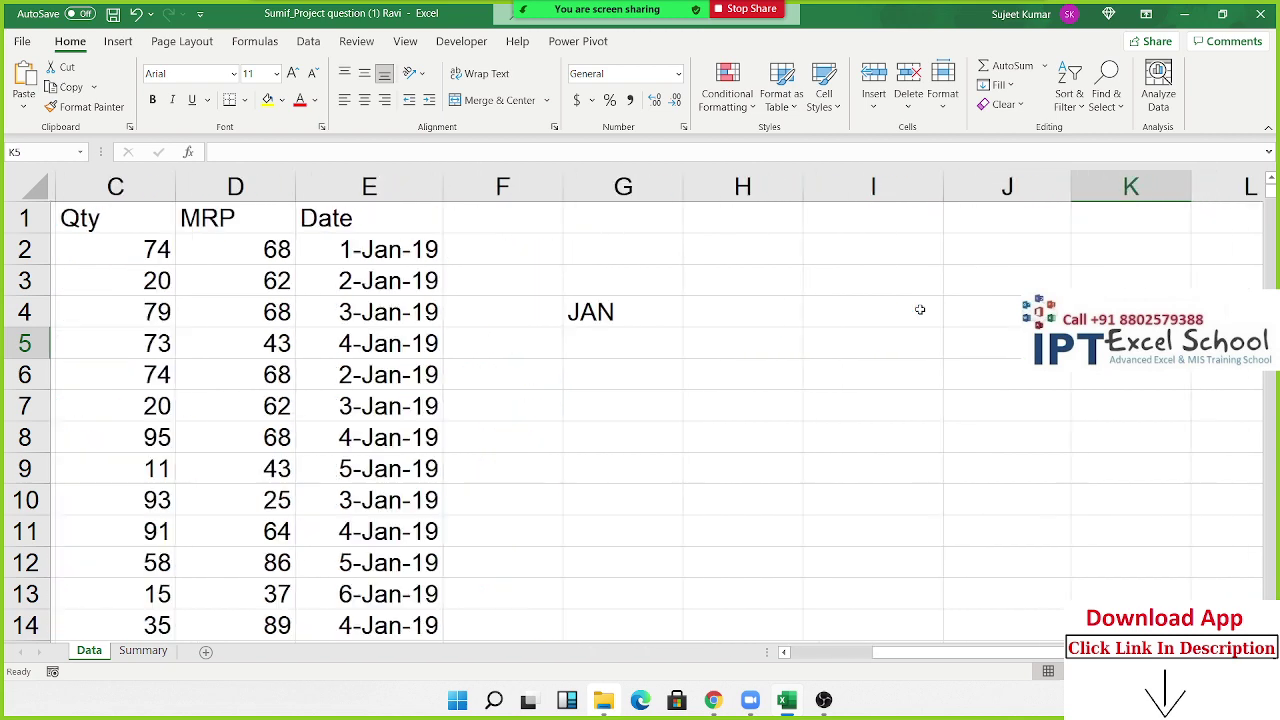
pyautogui.press('Left')
pyautogui.press('Left')
pyautogui.press('Up')
# Step: Build the date 1-JAN-2020 in H4 with ="1-"&G4&"-2020"
pyautogui.press('Right')
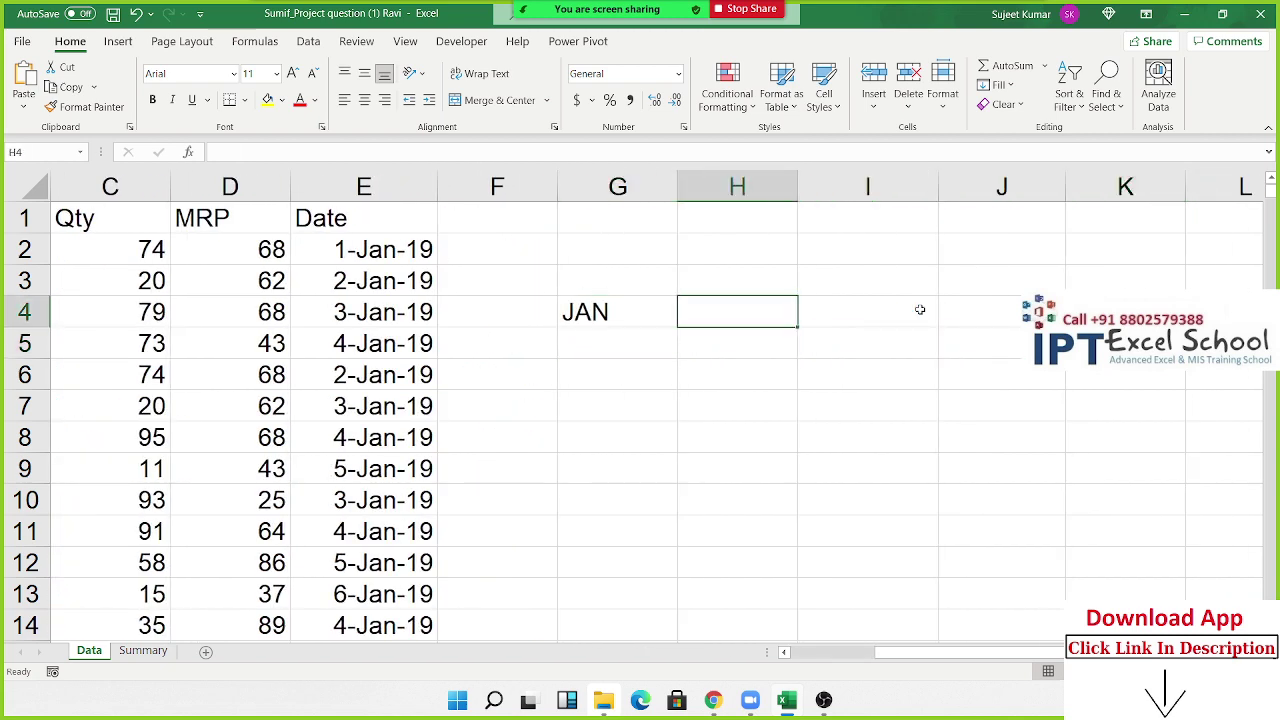
pyautogui.write('="')
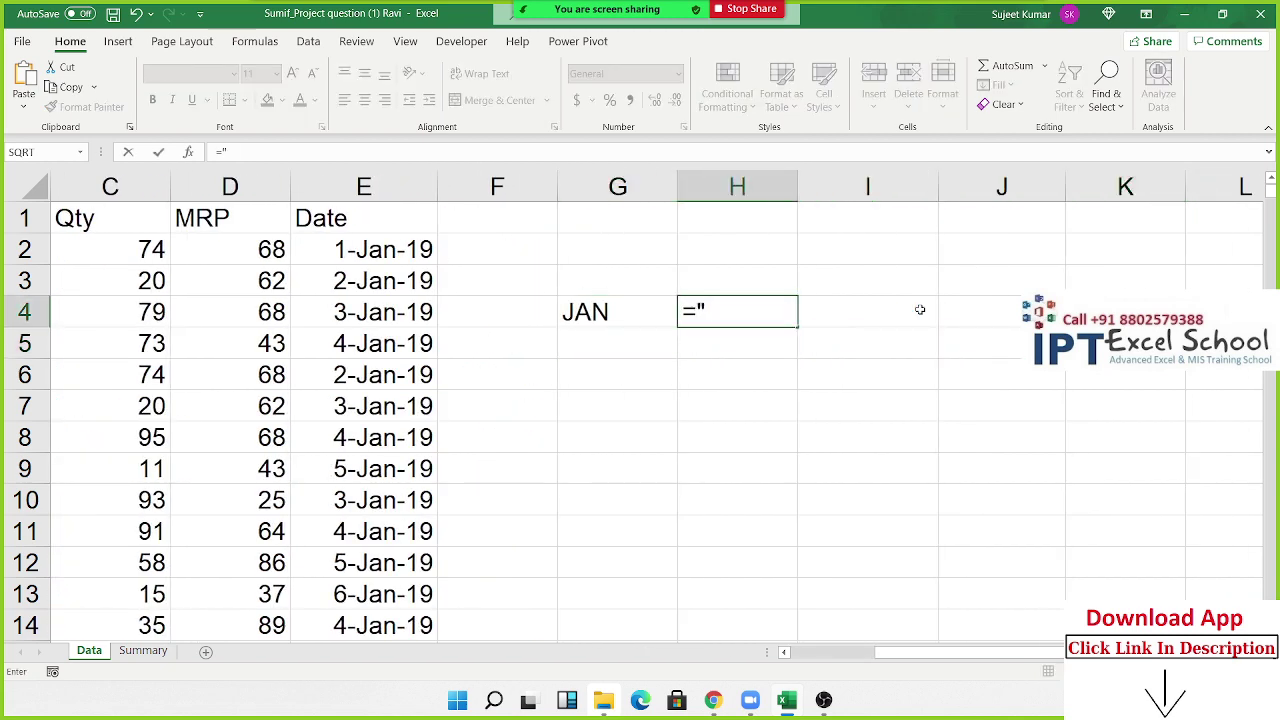
pyautogui.write('1-"&')
pyautogui.click(644, 310)
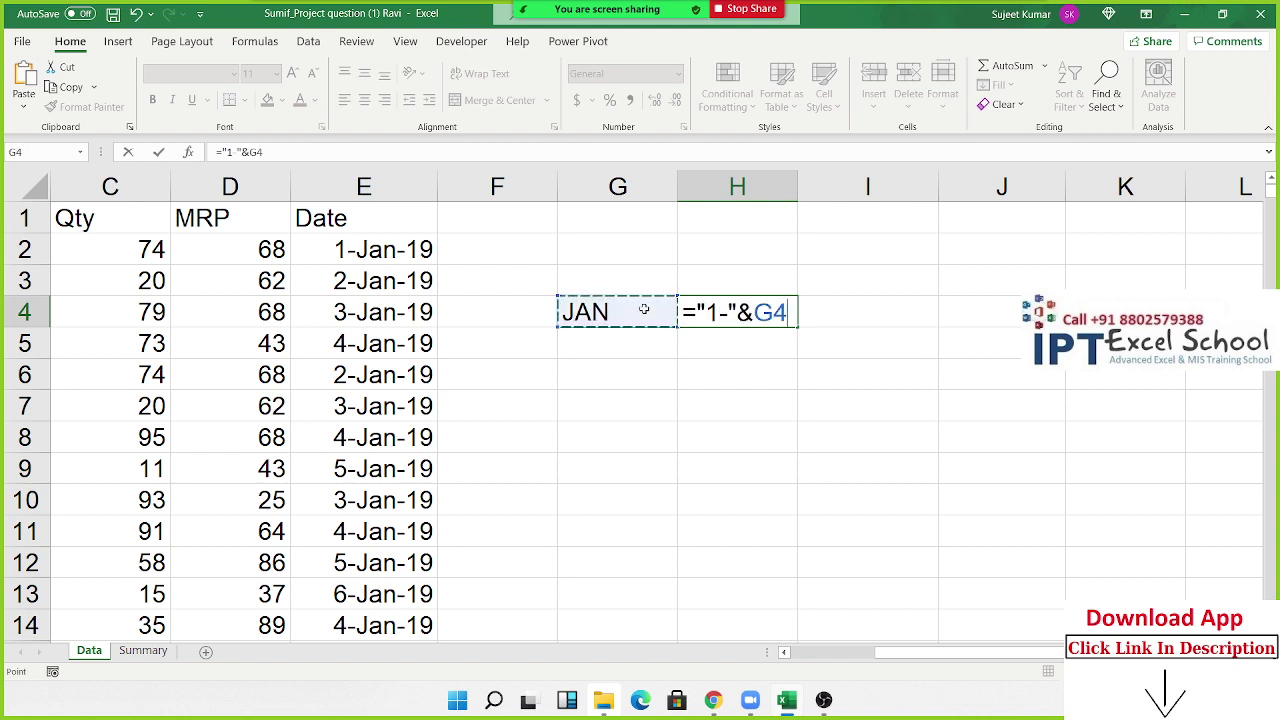
pyautogui.write('&"-2')
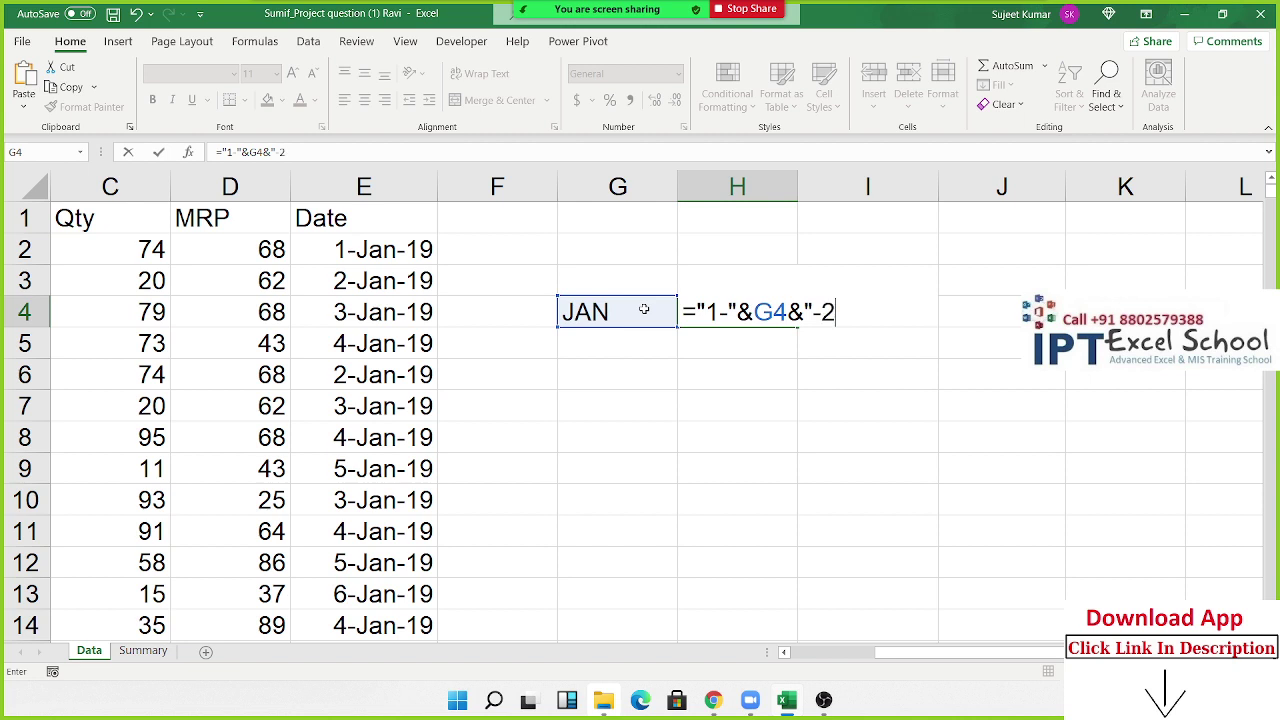
pyautogui.write('020')
pyautogui.write(':')
pyautogui.press('Return')
pyautogui.press('Return')
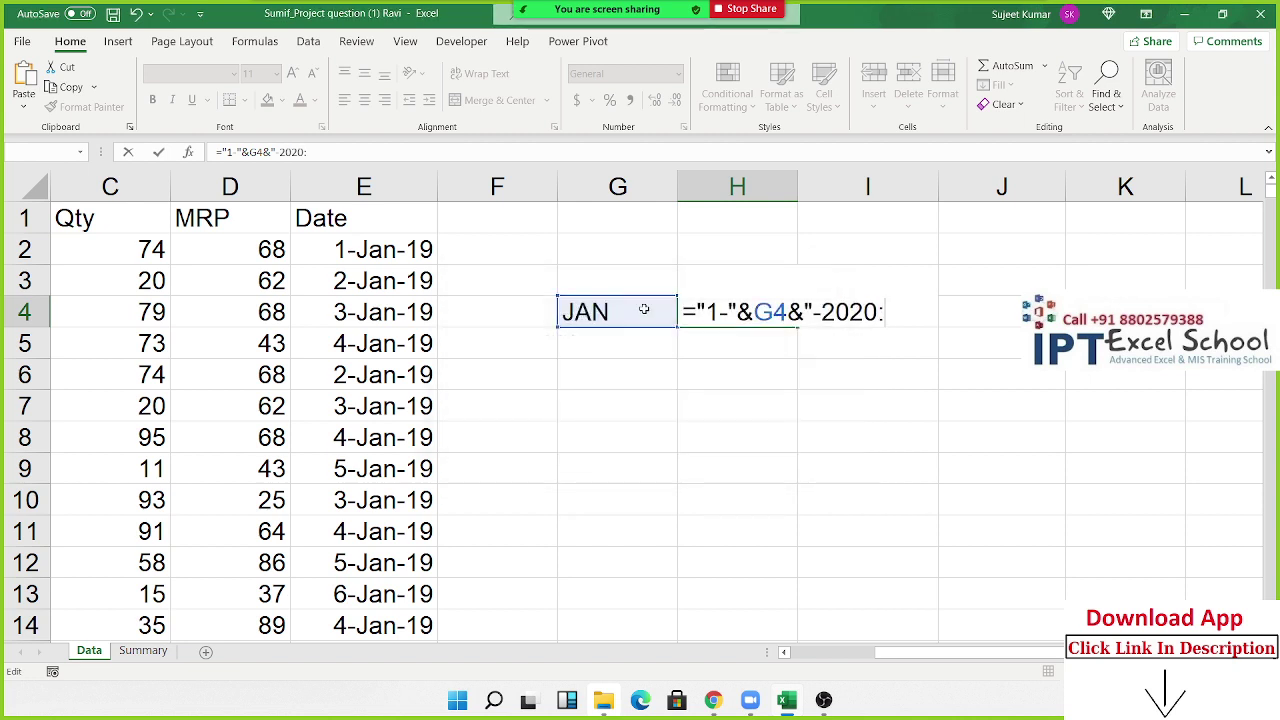
pyautogui.press('BackSpace')
pyautogui.write('"')
pyautogui.press('Return')
pyautogui.press('Up')
# Step: Compute the month-end of H4 in I4 with =EOMONTH(H4,0)
pyautogui.press('Right')
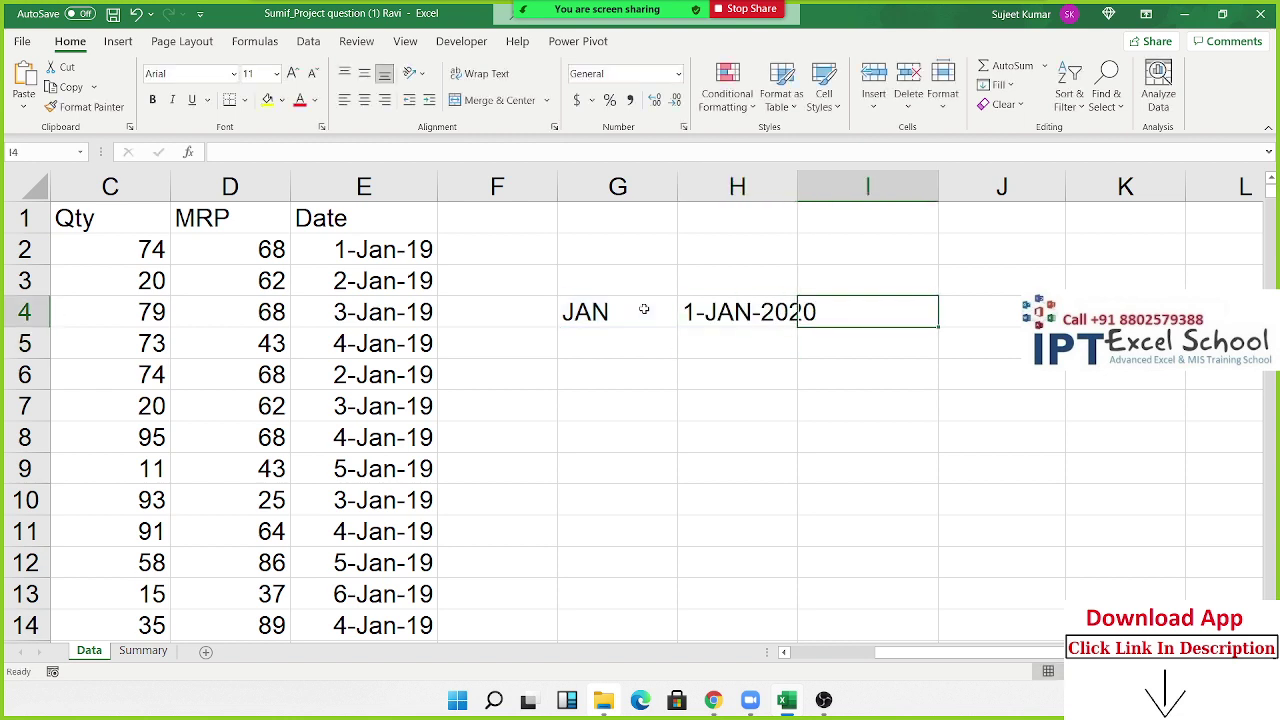
pyautogui.write('=eo')
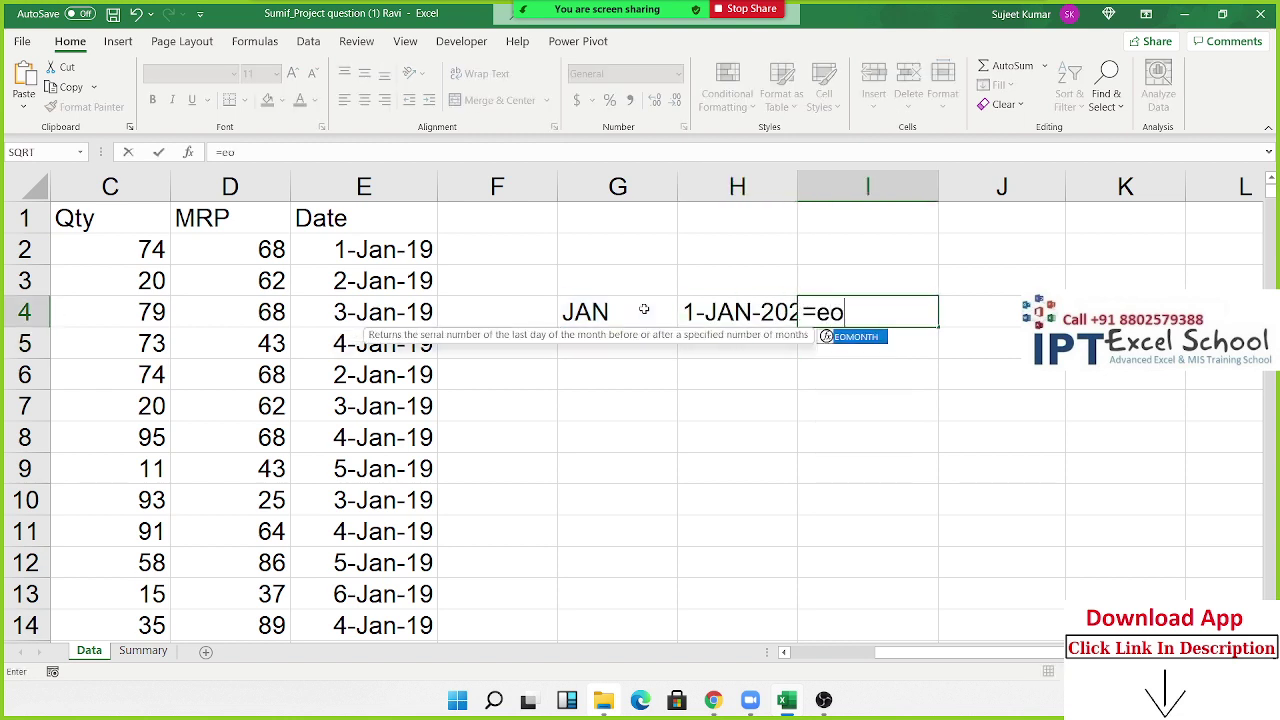
pyautogui.press('Tab')
pyautogui.press('Left')
pyautogui.write(',')
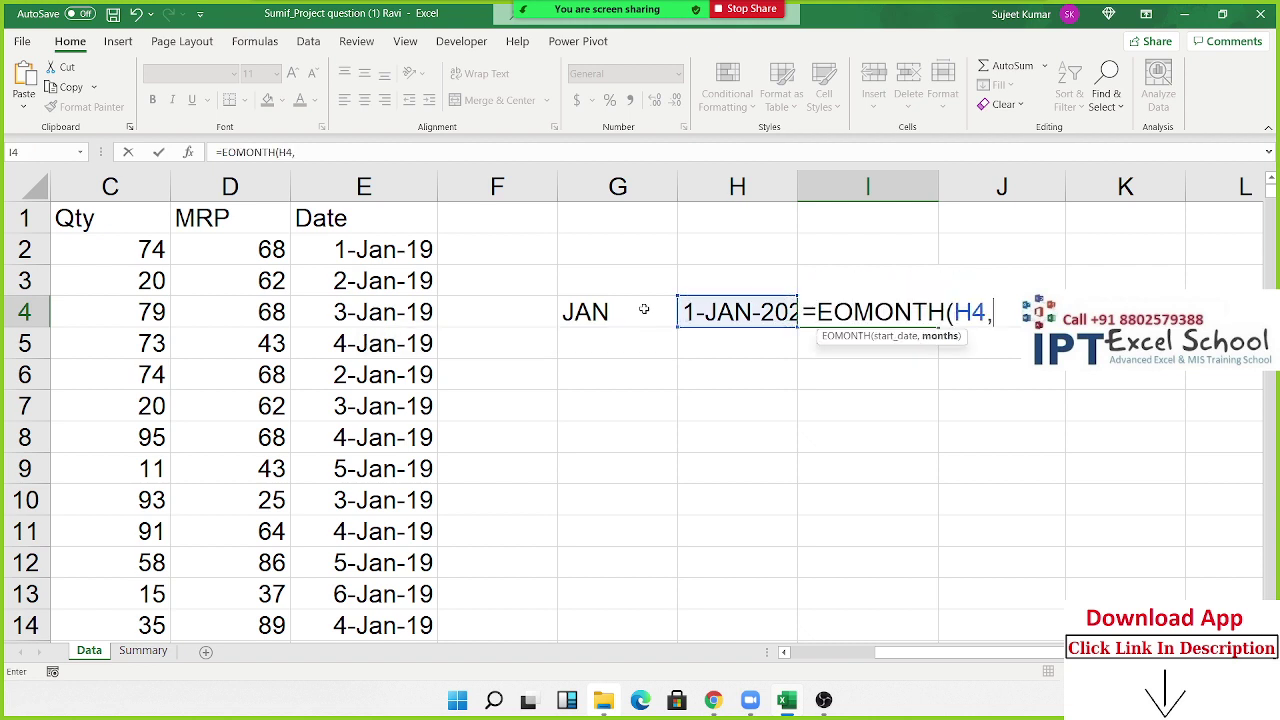
pyautogui.write('0')
pyautogui.press('Return')
# Step: Widen column H and start a SUMIFS in H5 summing Qty column C
pyautogui.press('Up')
pyautogui.press('Left')
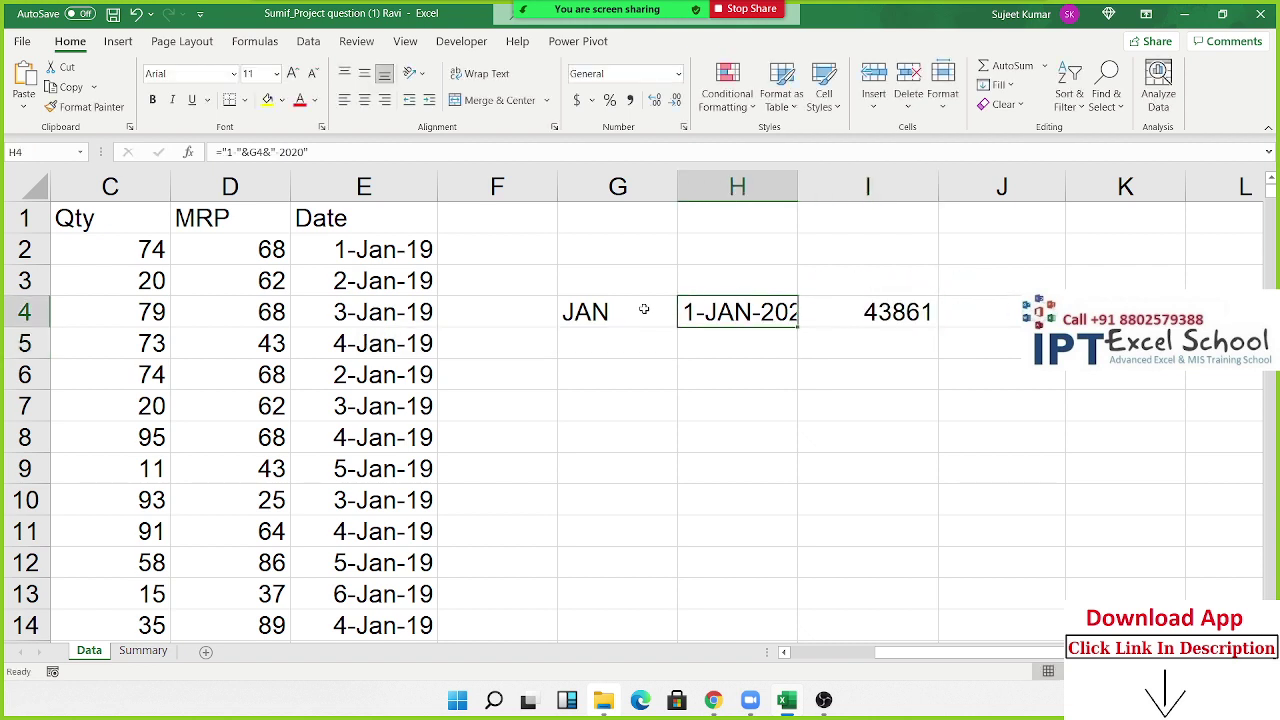
pyautogui.doubleClick(798, 188)
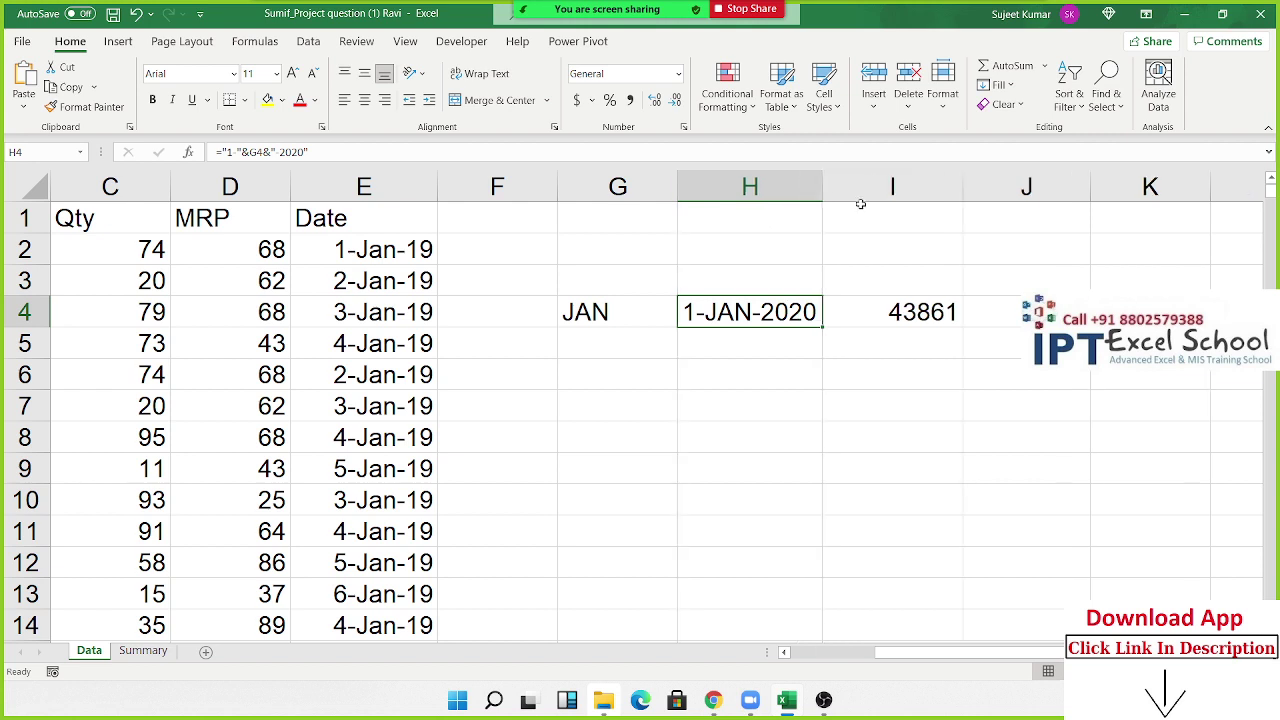
pyautogui.click(736, 350)
pyautogui.write('=')
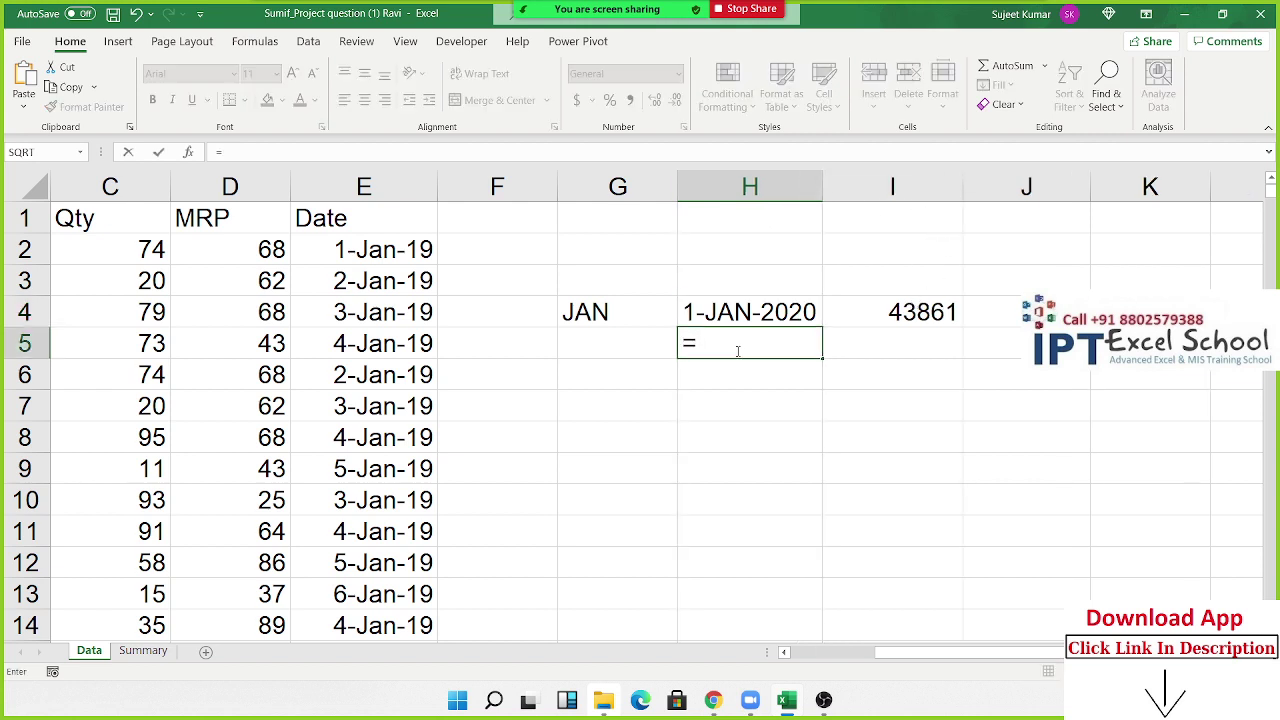
pyautogui.write('su')
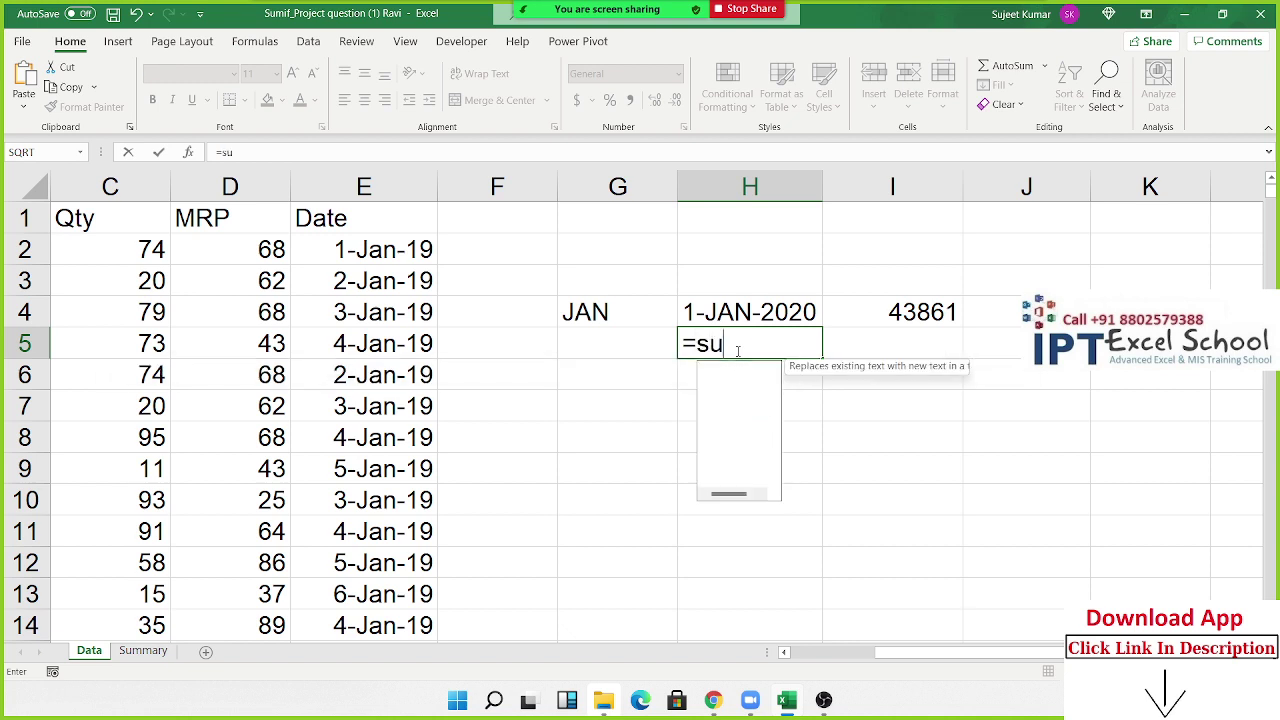
pyautogui.write('m')
pyautogui.press('Down')
pyautogui.press('Down')
pyautogui.press('Tab')
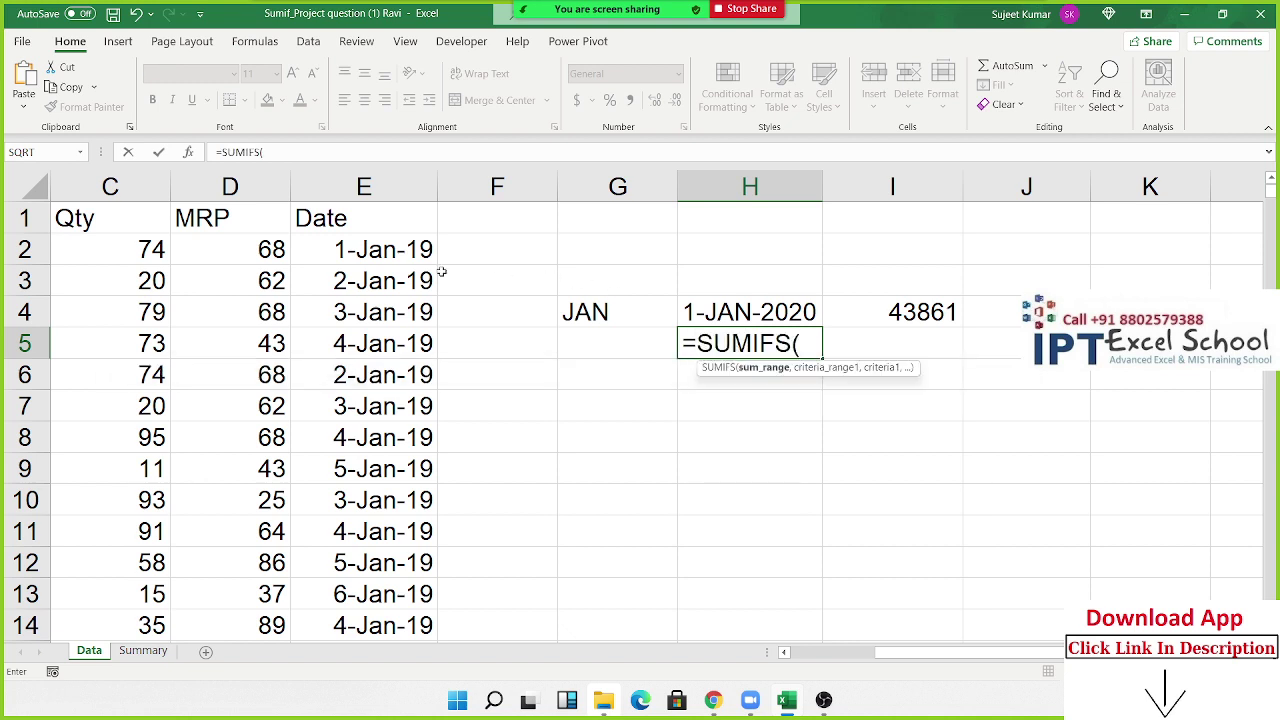
pyautogui.click(127, 186)
pyautogui.write(',')
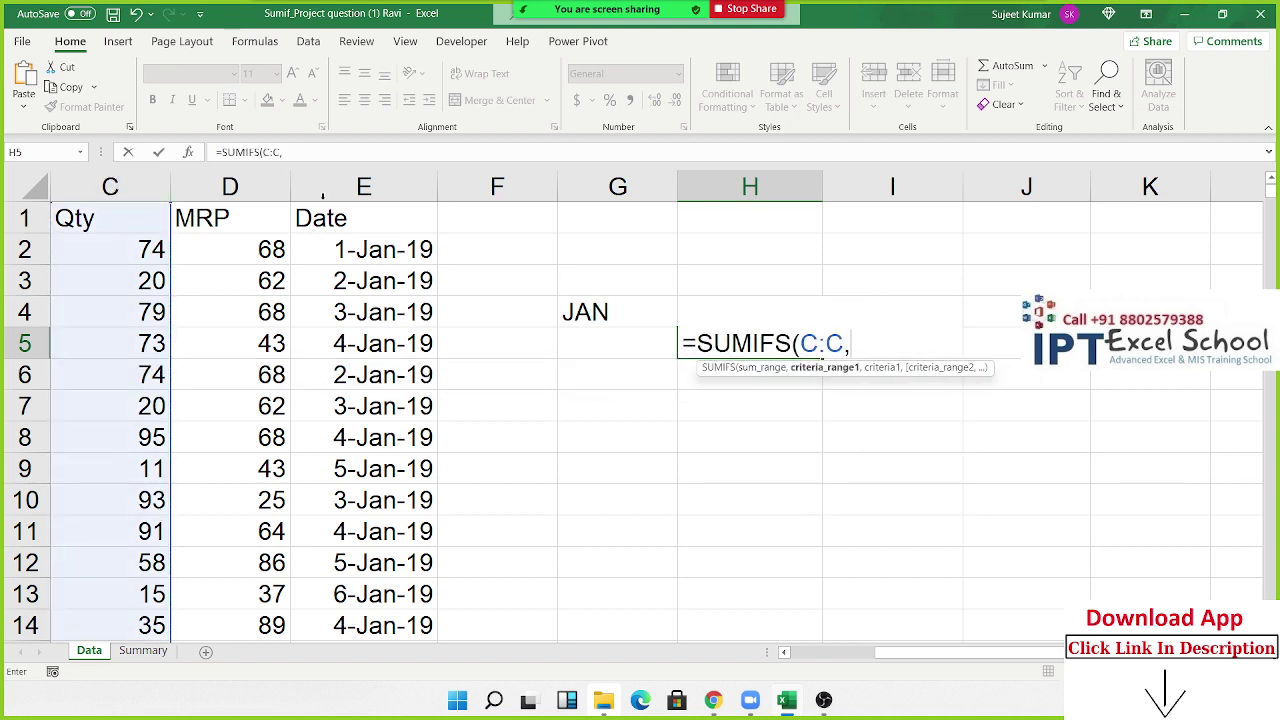
# Step: Add date-column E criteria ">="&H4 and "<="&I4 to complete the SUMIFS
pyautogui.click(325, 190)
pyautogui.write(',')
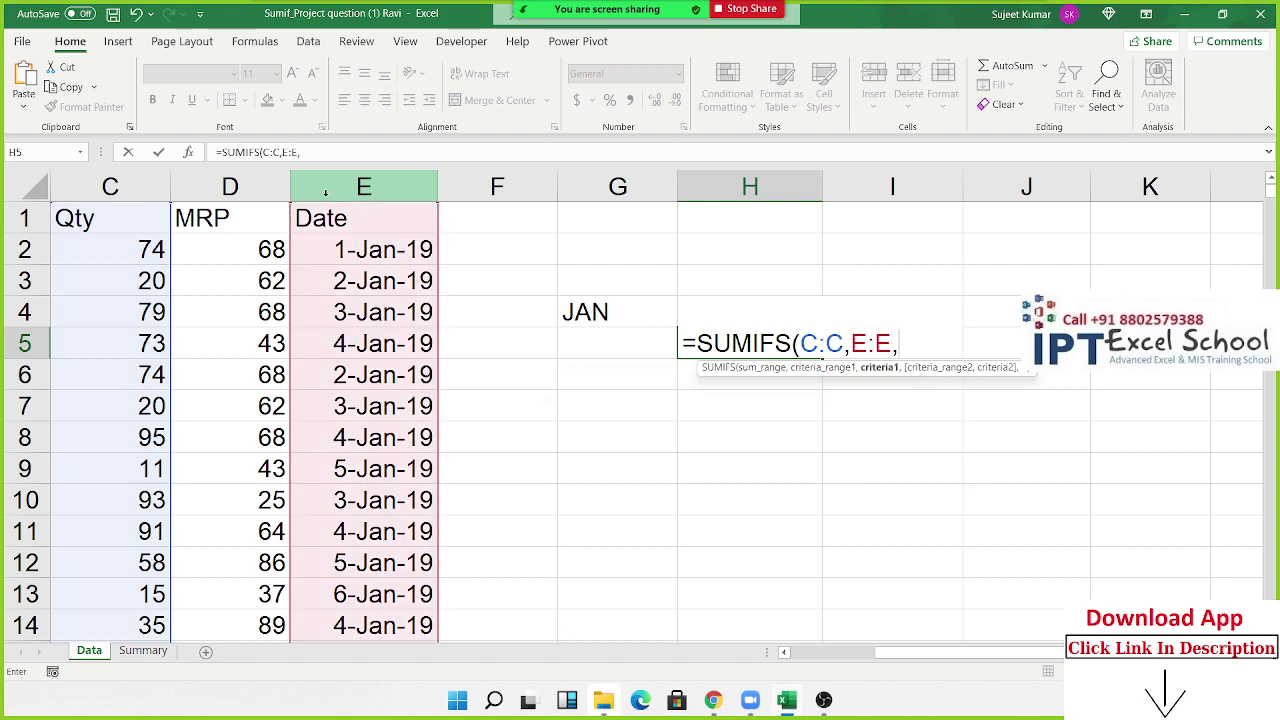
pyautogui.write('">=')
pyautogui.write('"&')
pyautogui.press('Up')
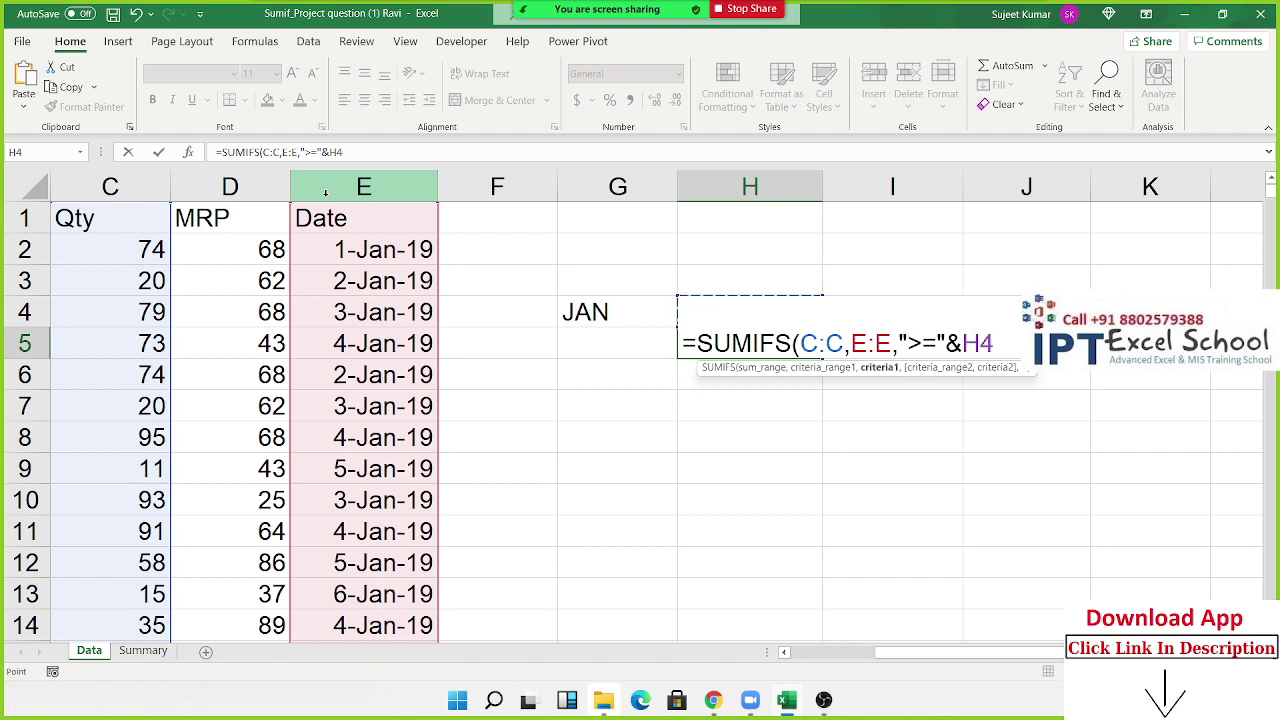
pyautogui.write(',')
pyautogui.click(325, 192)
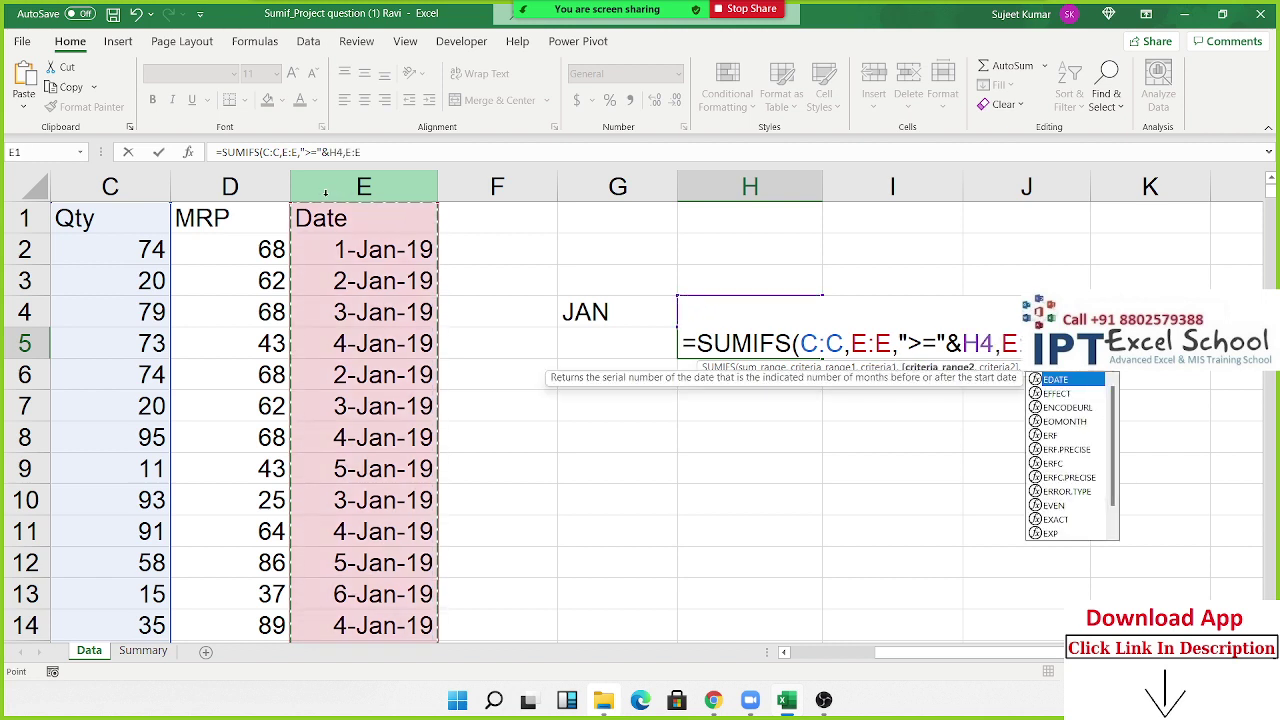
pyautogui.write(',"<="&')
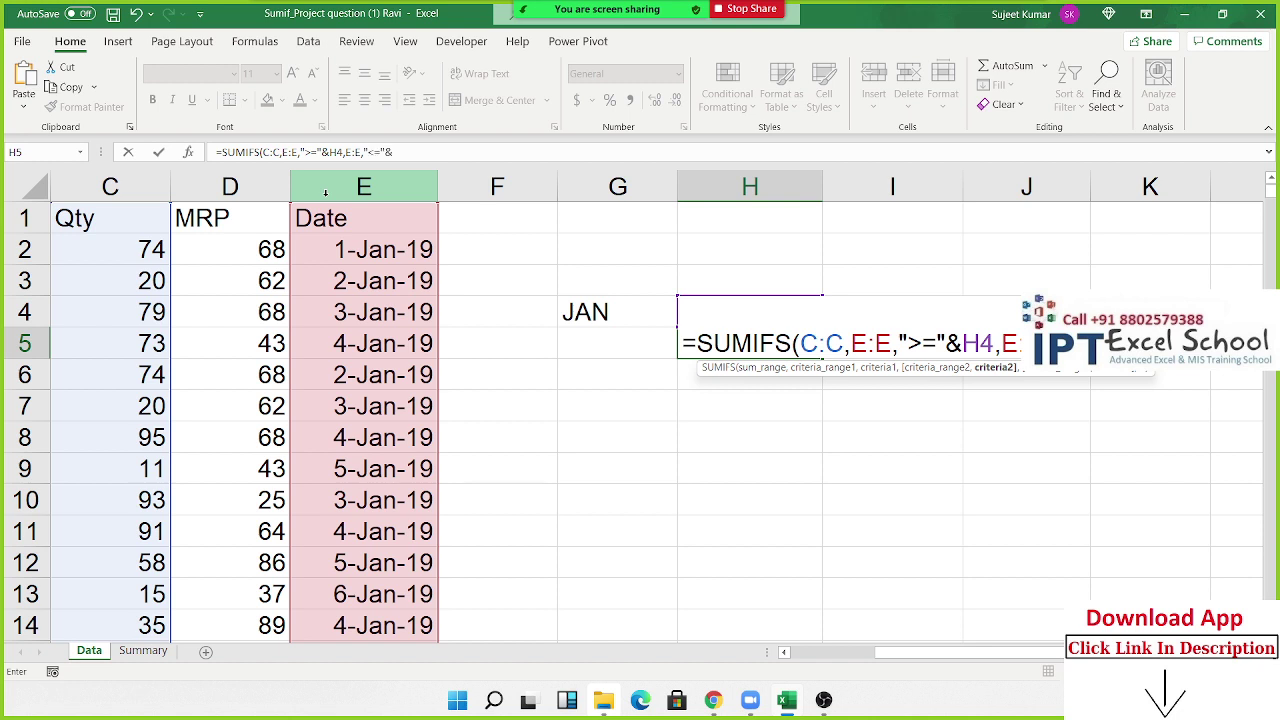
pyautogui.press('Up')
pyautogui.press('Right')
pyautogui.press('Return')
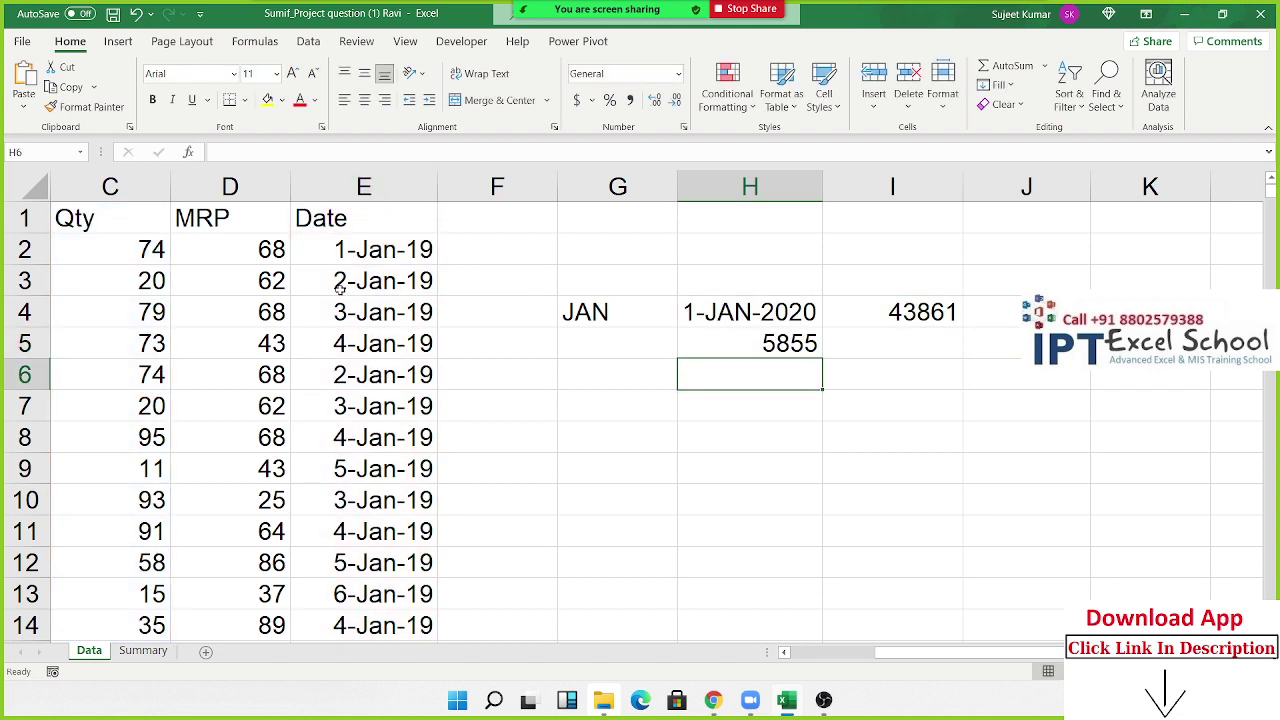
pyautogui.click(741, 347)
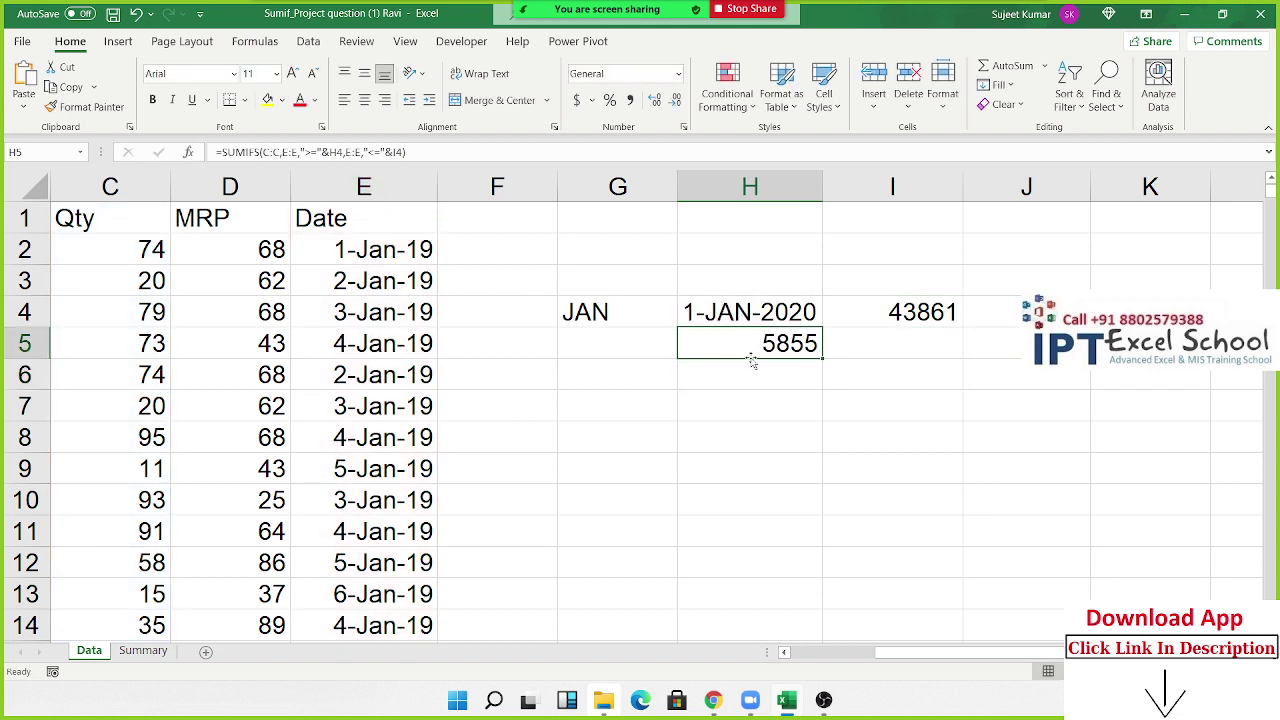
# Step: Move the SUMIFS total formula from H5 down to H10
pyautogui.moveTo(751, 359); pyautogui.dragTo(754, 502)
pyautogui.doubleClick(756, 500)
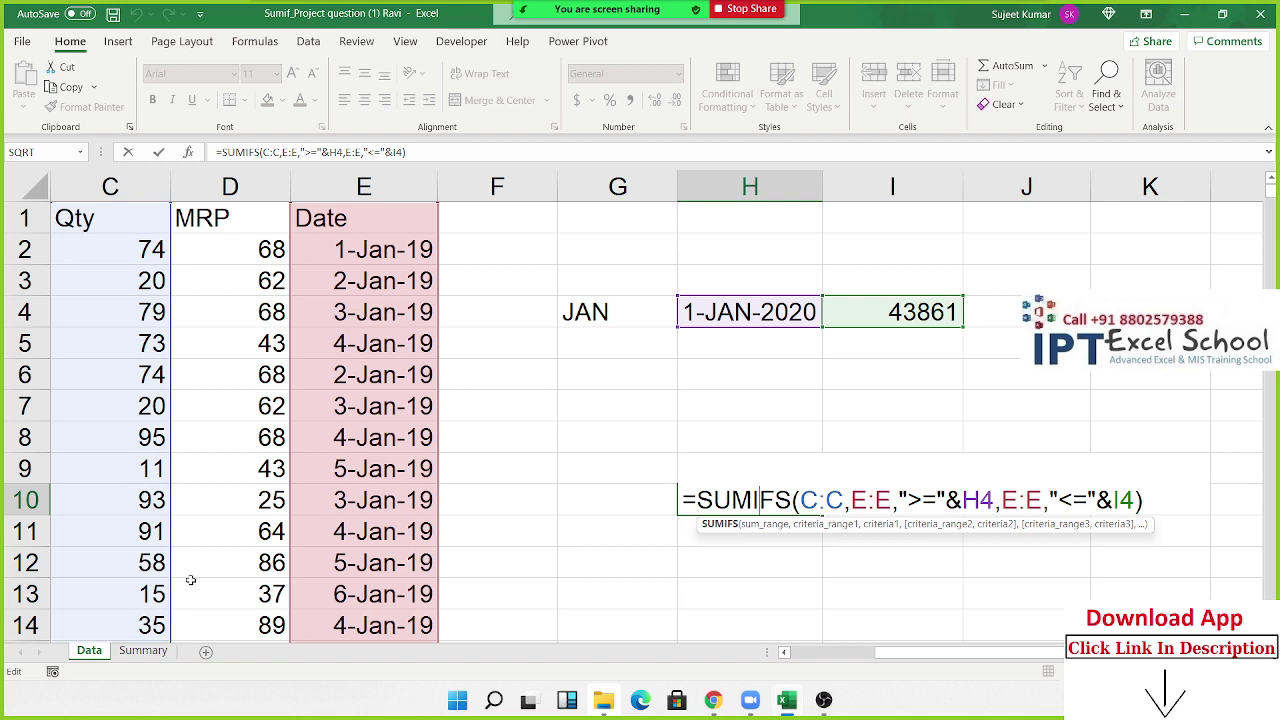
pyautogui.press('Return')
# Step: Format I4 as a short date (31-Jan-20) and recheck H10's formula
pyautogui.click(924, 311)
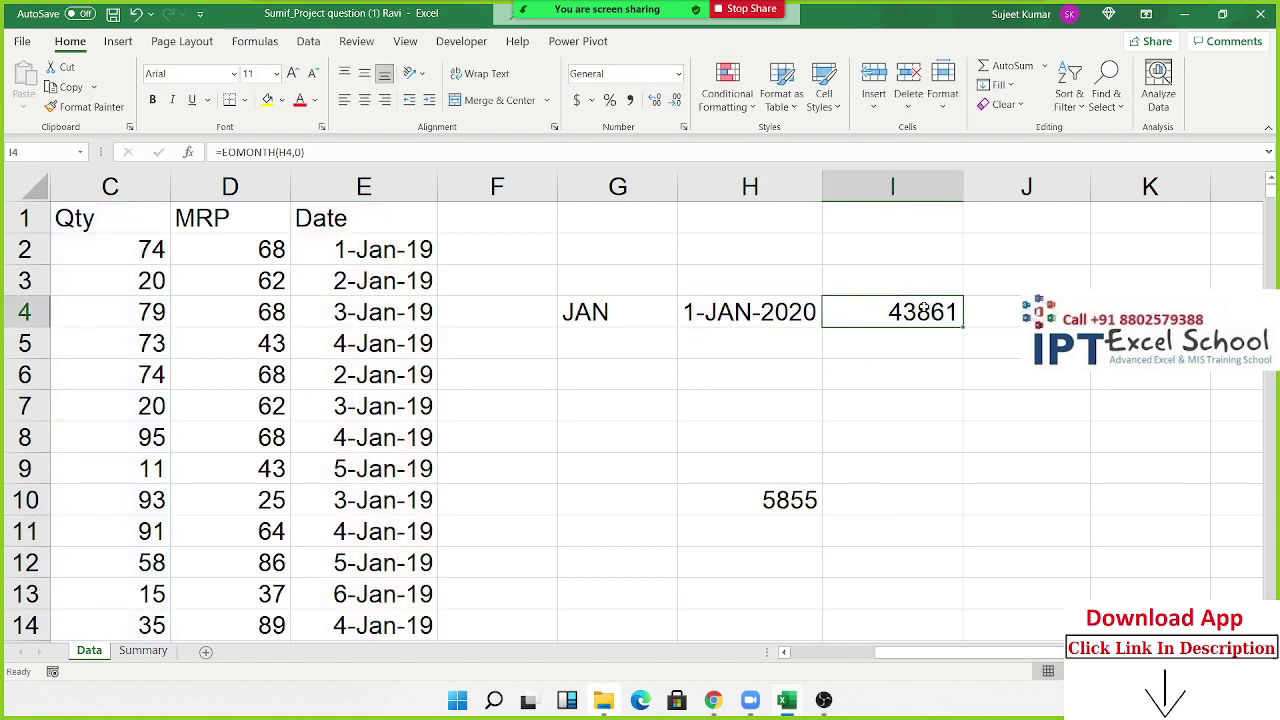
pyautogui.hotkey('ctrl', 'shift', '3')
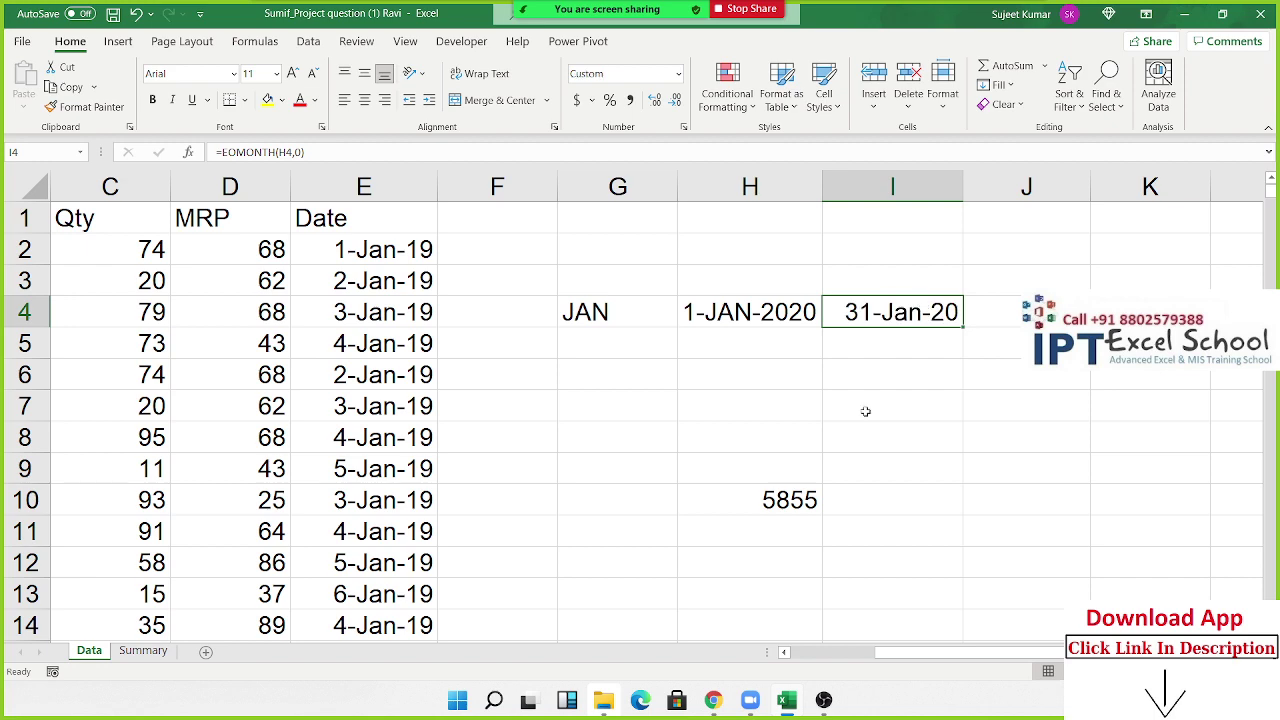
pyautogui.doubleClick(805, 505)
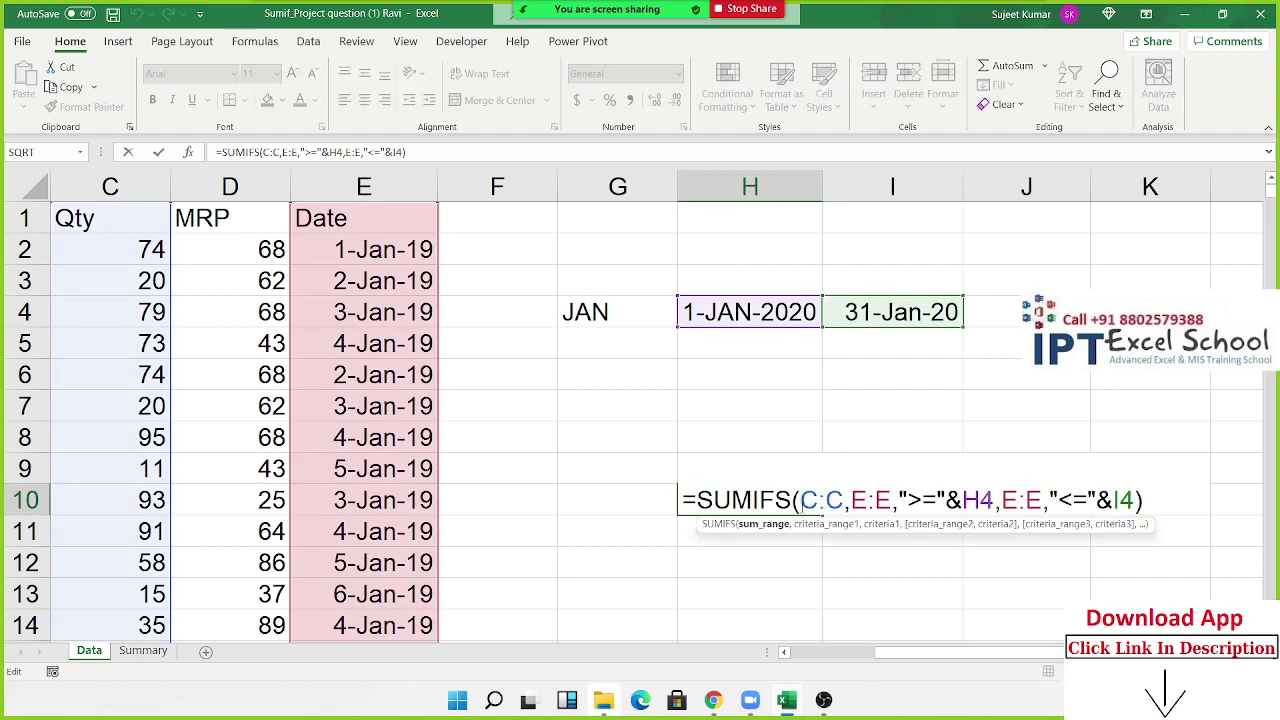
pyautogui.click(512, 16)
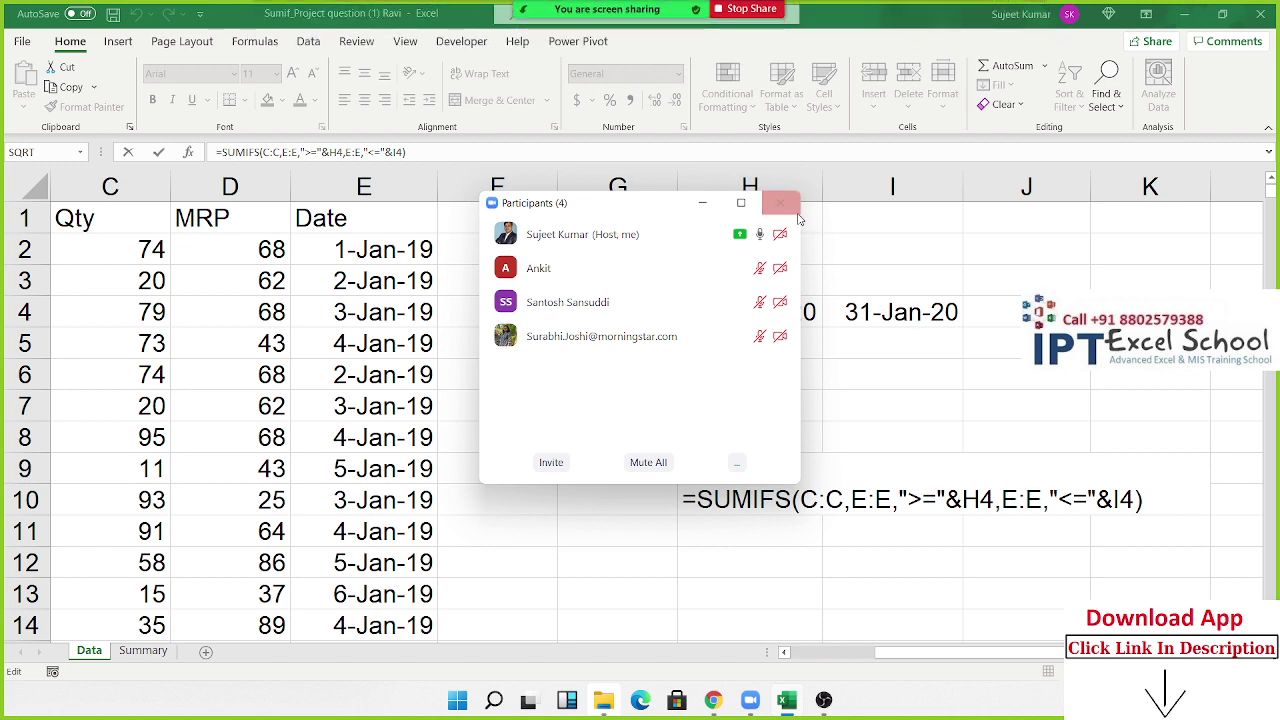
pyautogui.click(780, 203)
pyautogui.click(757, 490)
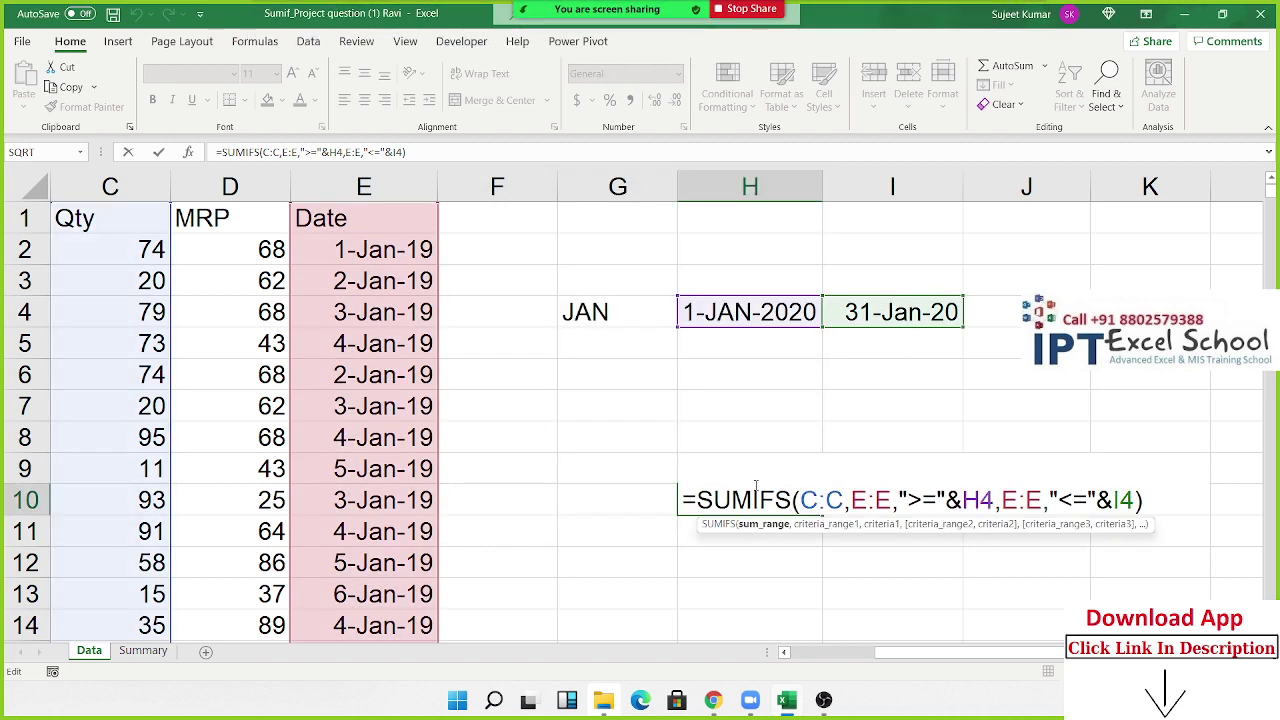
pyautogui.press('Return')
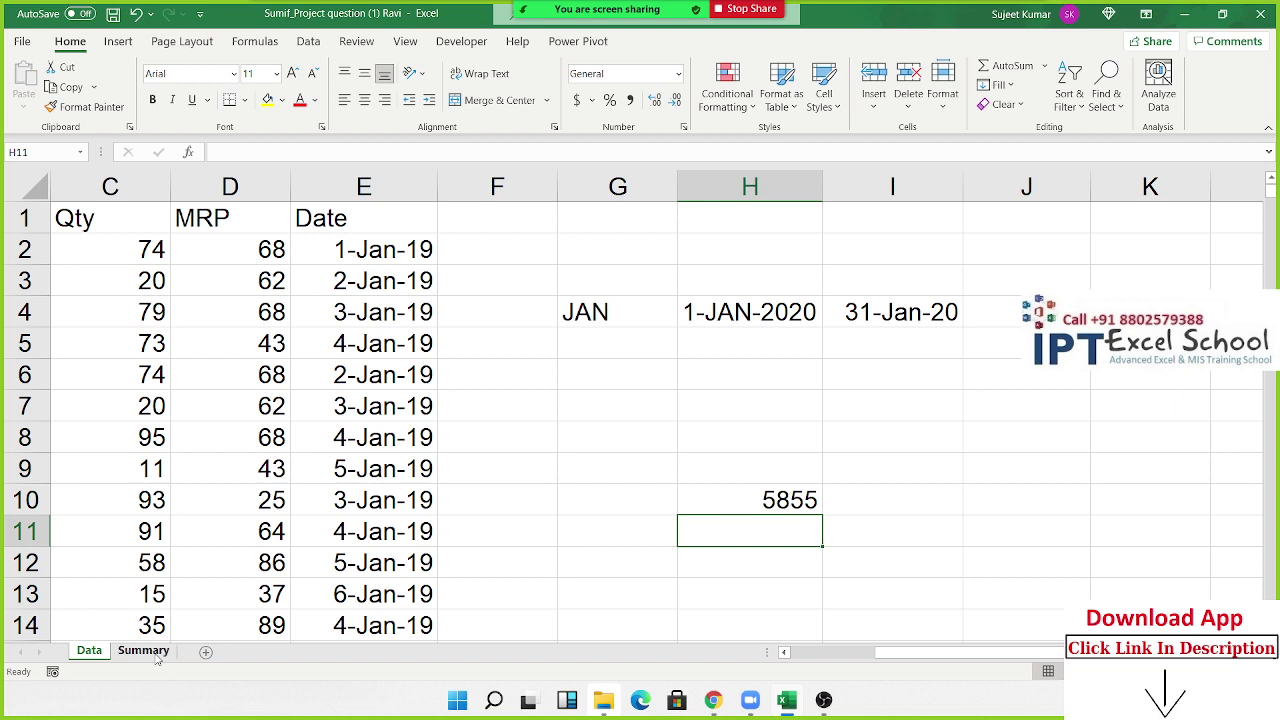
# Step: On the Summary sheet, enter ="1-"&A8&"-"&B4 in D8
pyautogui.click(150, 652)
pyautogui.click(394, 382)
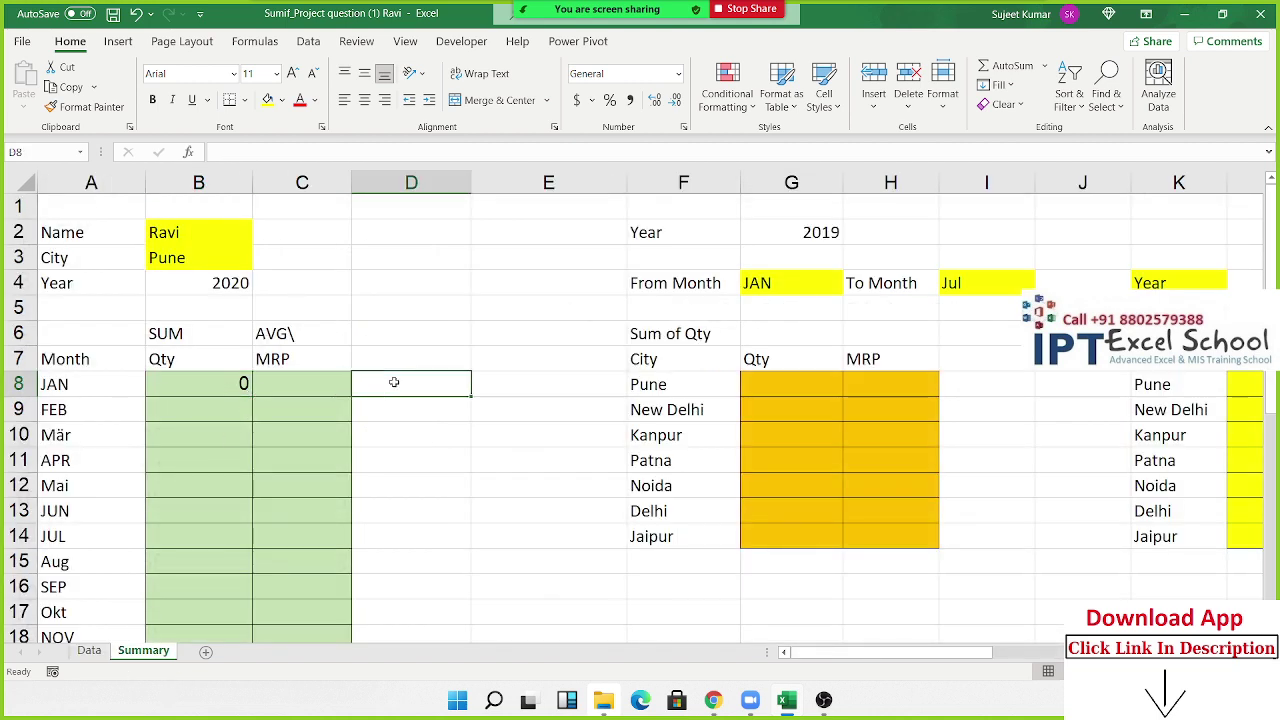
pyautogui.write('=')
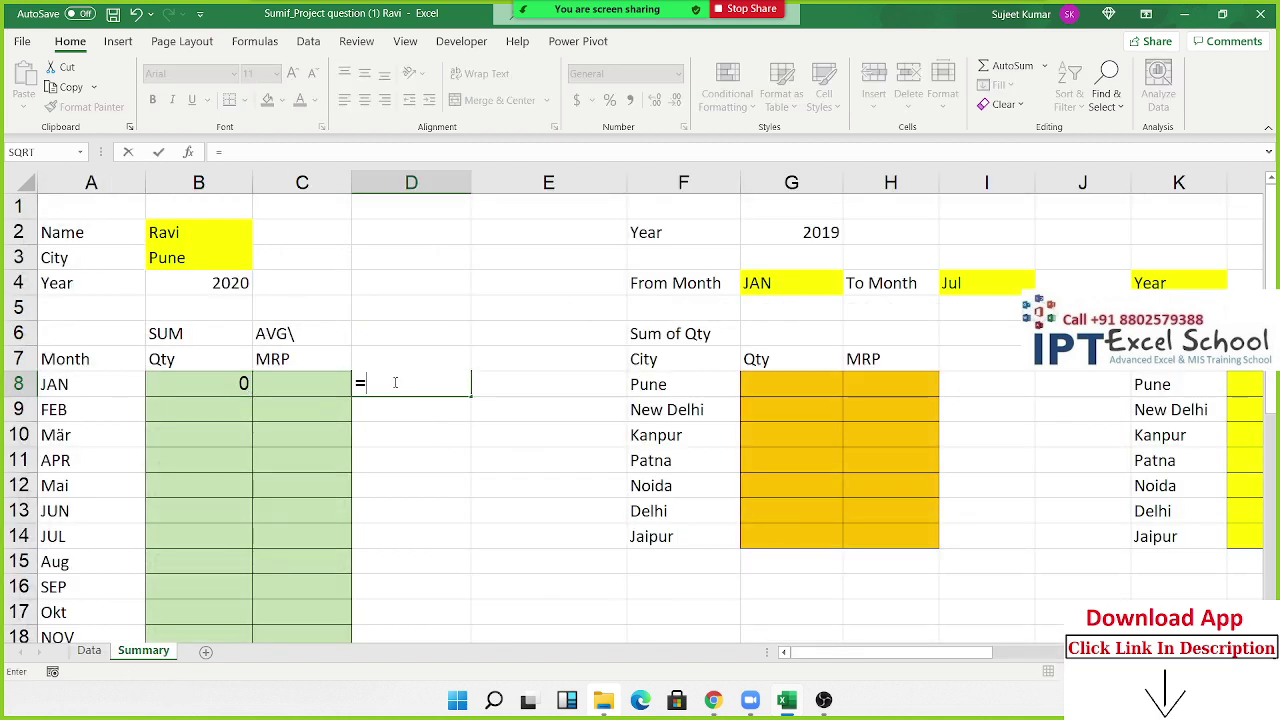
pyautogui.write('"')
pyautogui.write('1-"&')
pyautogui.click(77, 383)
pyautogui.write('&')
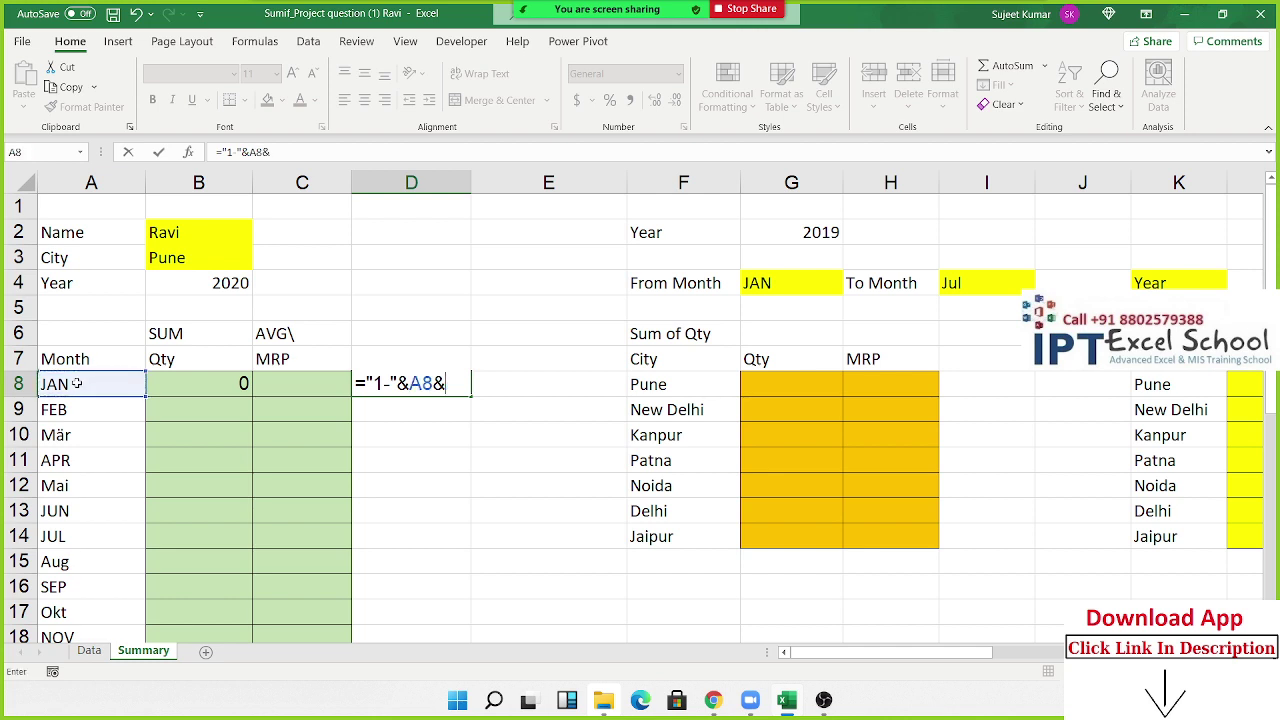
pyautogui.write('"-"')
pyautogui.write('&')
pyautogui.click(183, 282)
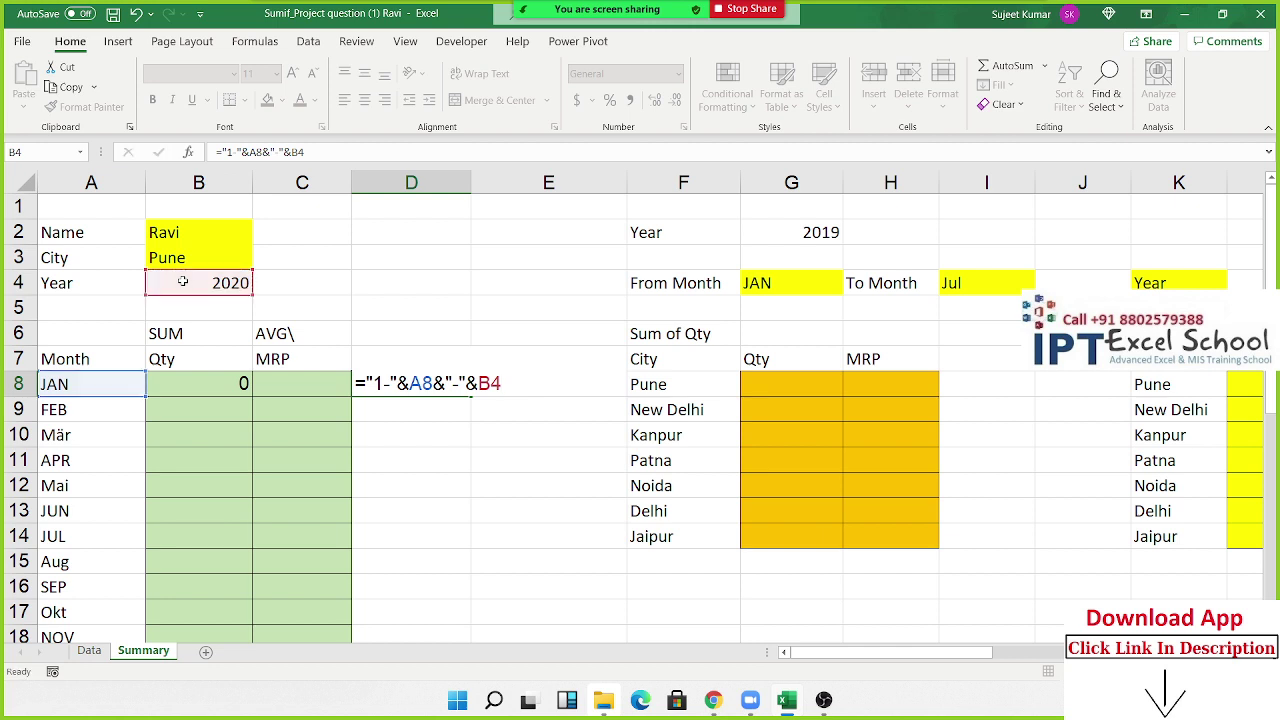
pyautogui.press('Tab')
# Step: Enter =EOMONTH(D8,0) in E8 and format it as a short date
pyautogui.write('=e')
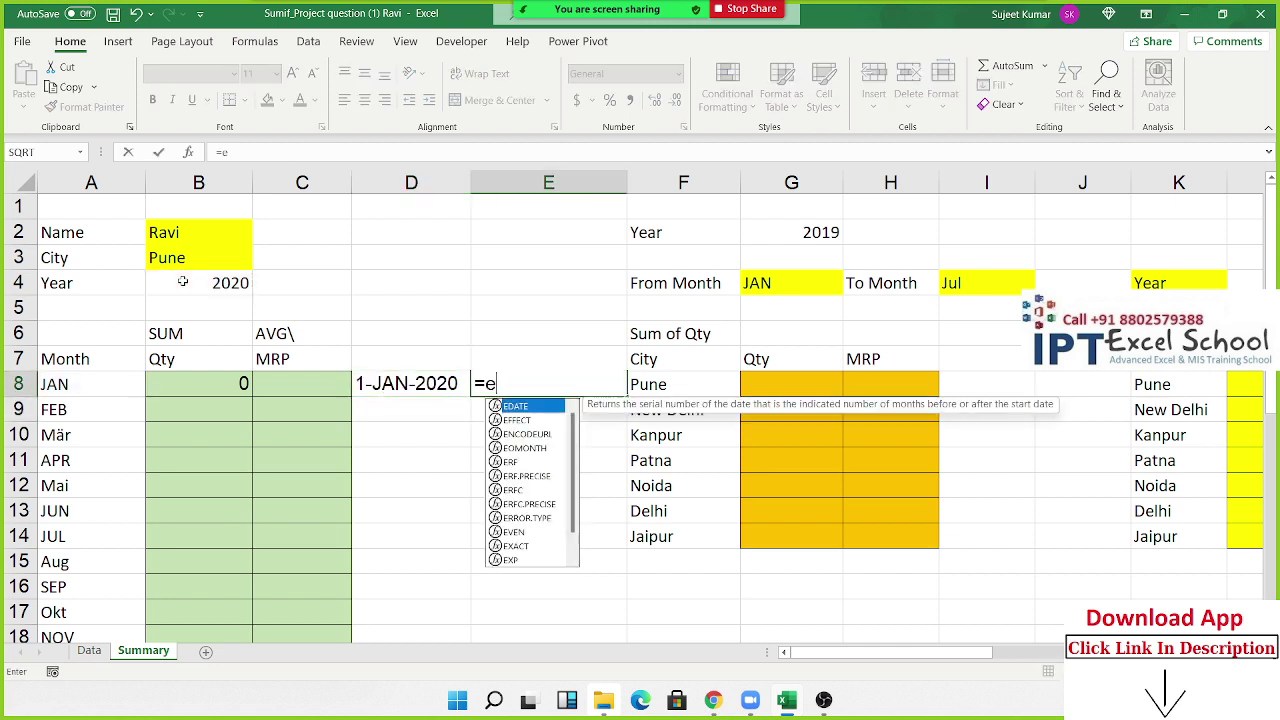
pyautogui.write('o')
pyautogui.press('Tab')
pyautogui.press('Left')
pyautogui.write(',0')
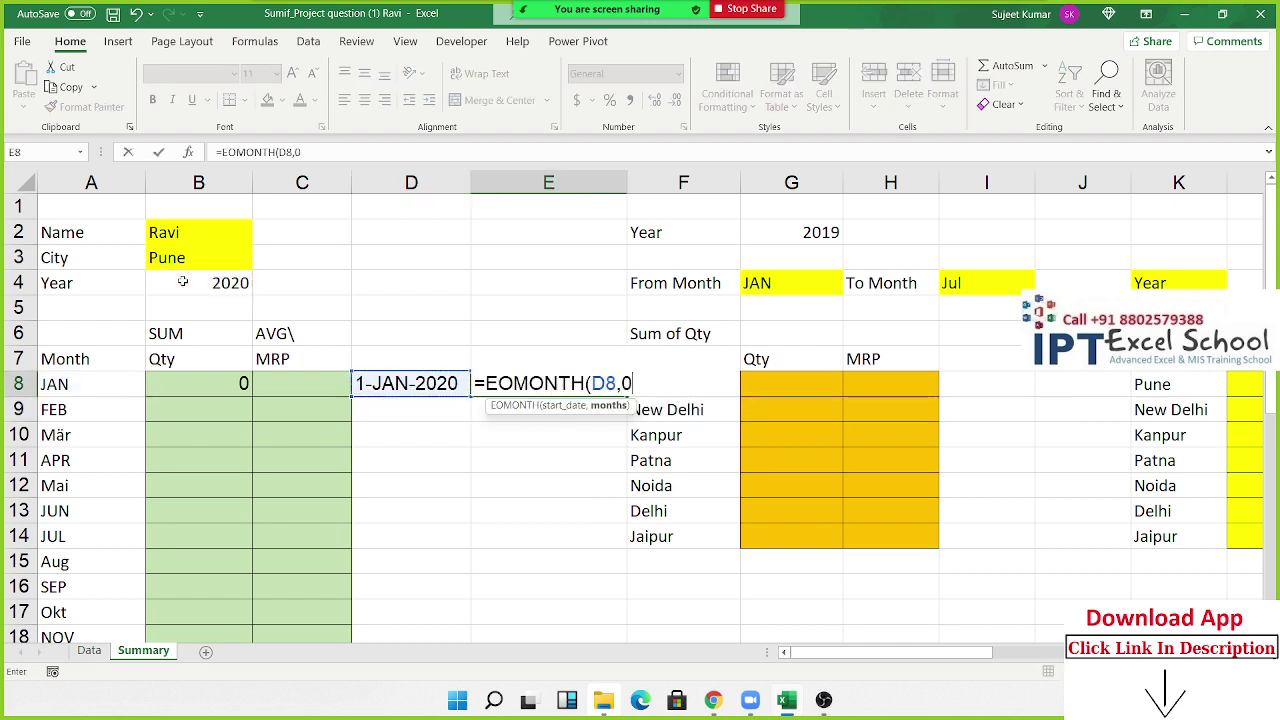
pyautogui.press('Return')
pyautogui.press('Up')
pyautogui.hotkey('ctrl', 'shift', '3')
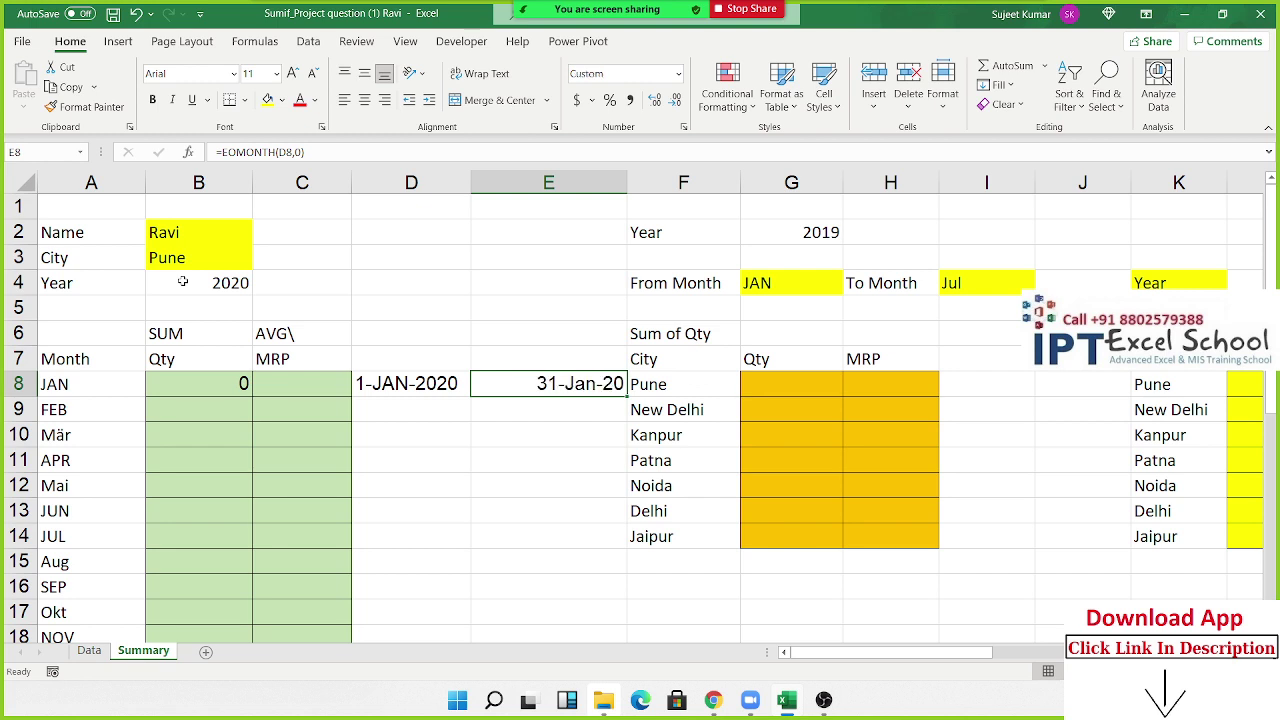
# Step: Make the year reference in D8's formula absolute as $B$4
pyautogui.press('Left')
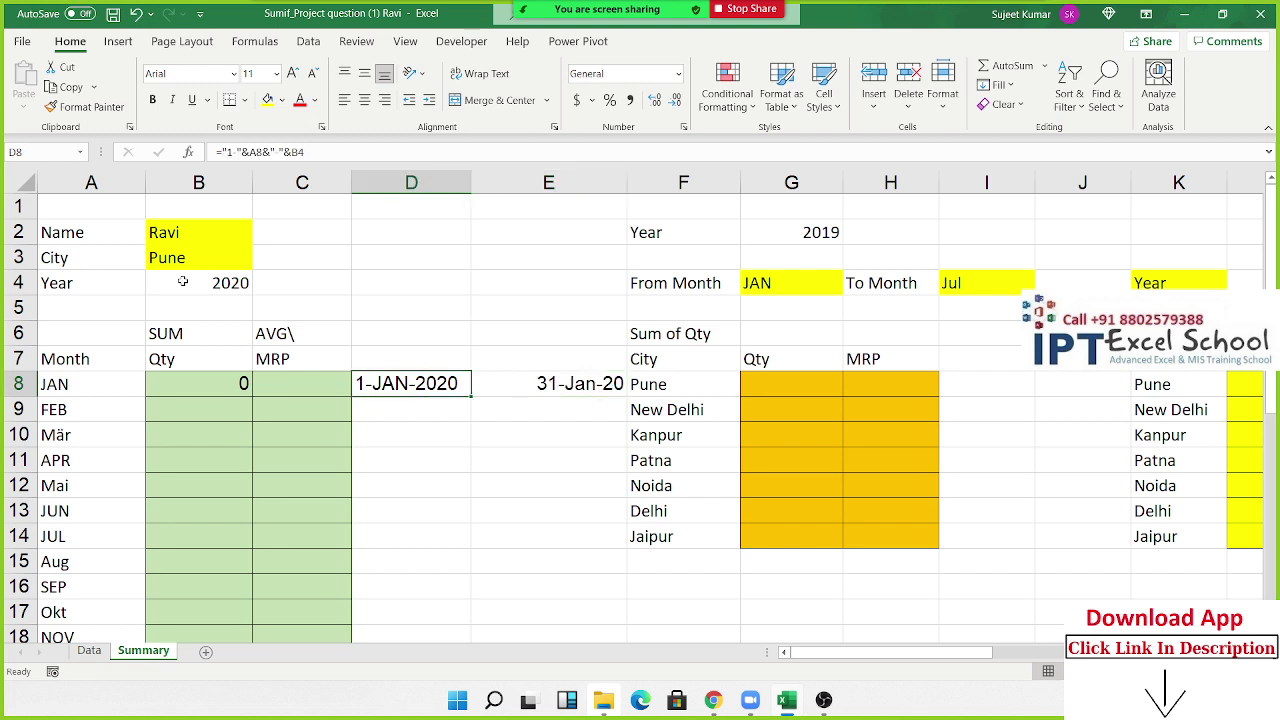
pyautogui.press('F2')
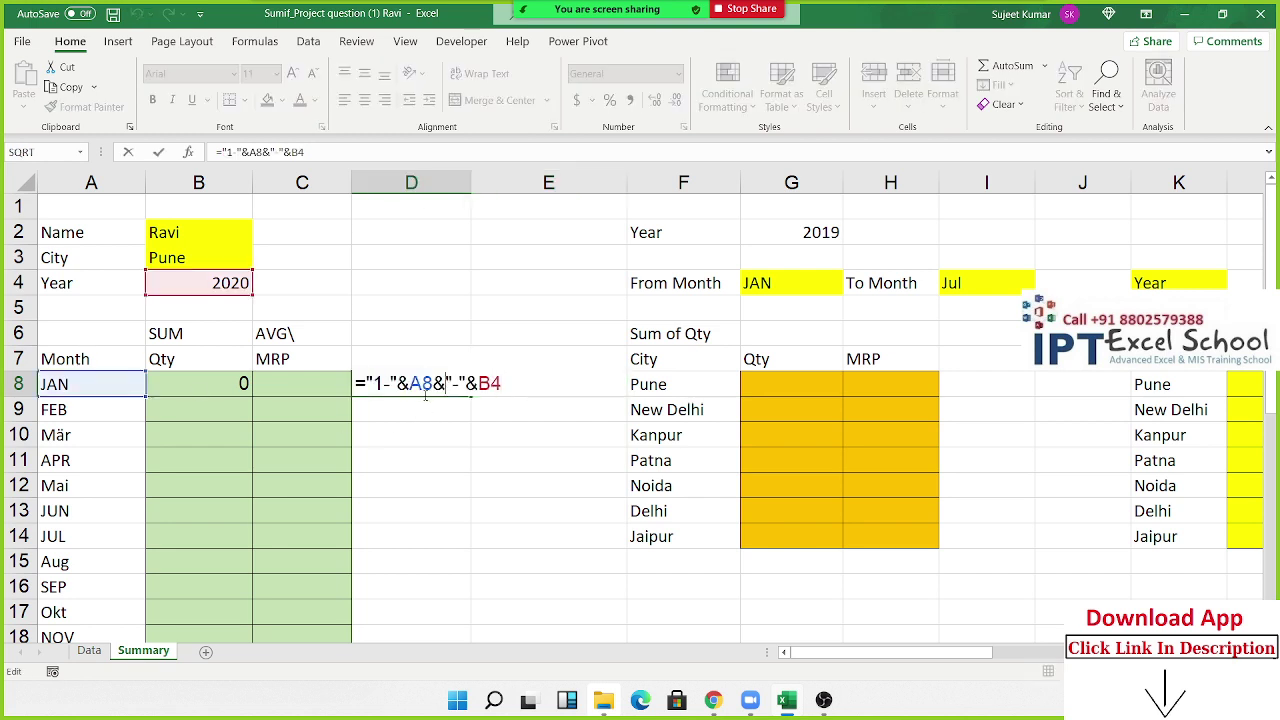
pyautogui.click(421, 386)
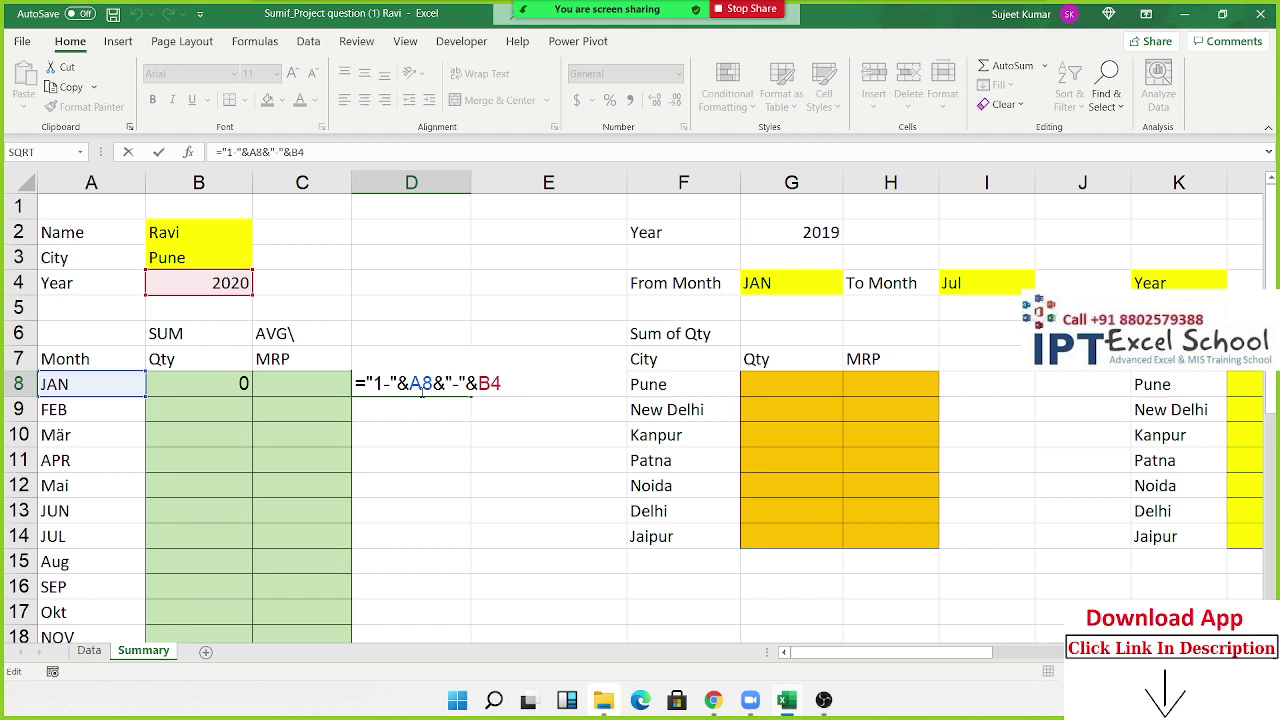
pyautogui.click(491, 392)
pyautogui.press('F4')
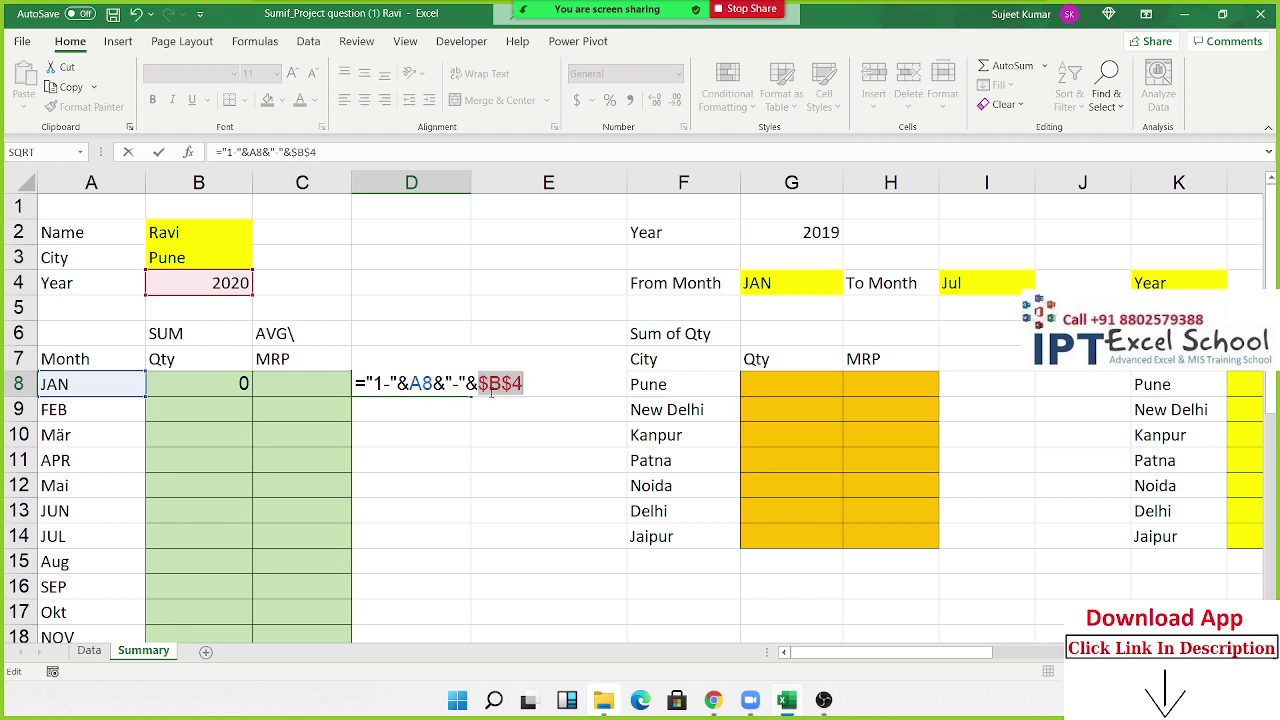
pyautogui.press('Return')
# Step: Replace the D8 reference in E8's EOMONTH with D8's date-building expression
pyautogui.click(490, 391)
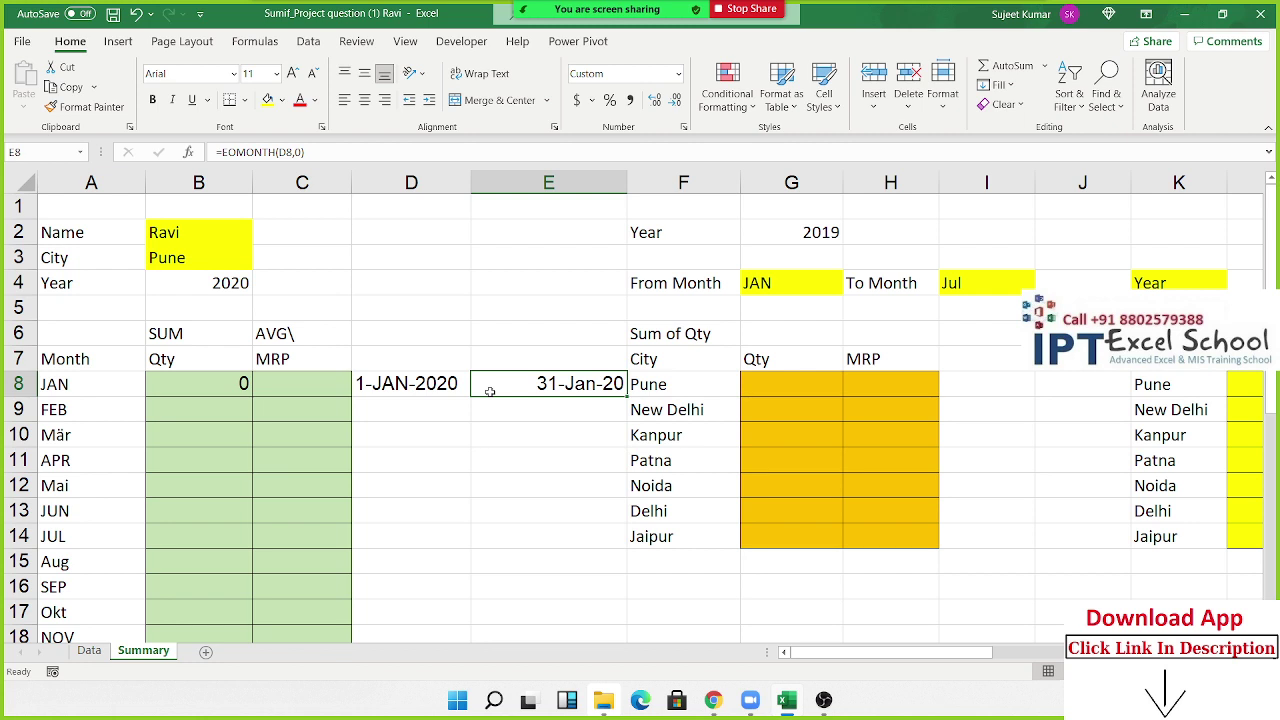
pyautogui.doubleClick(490, 391)
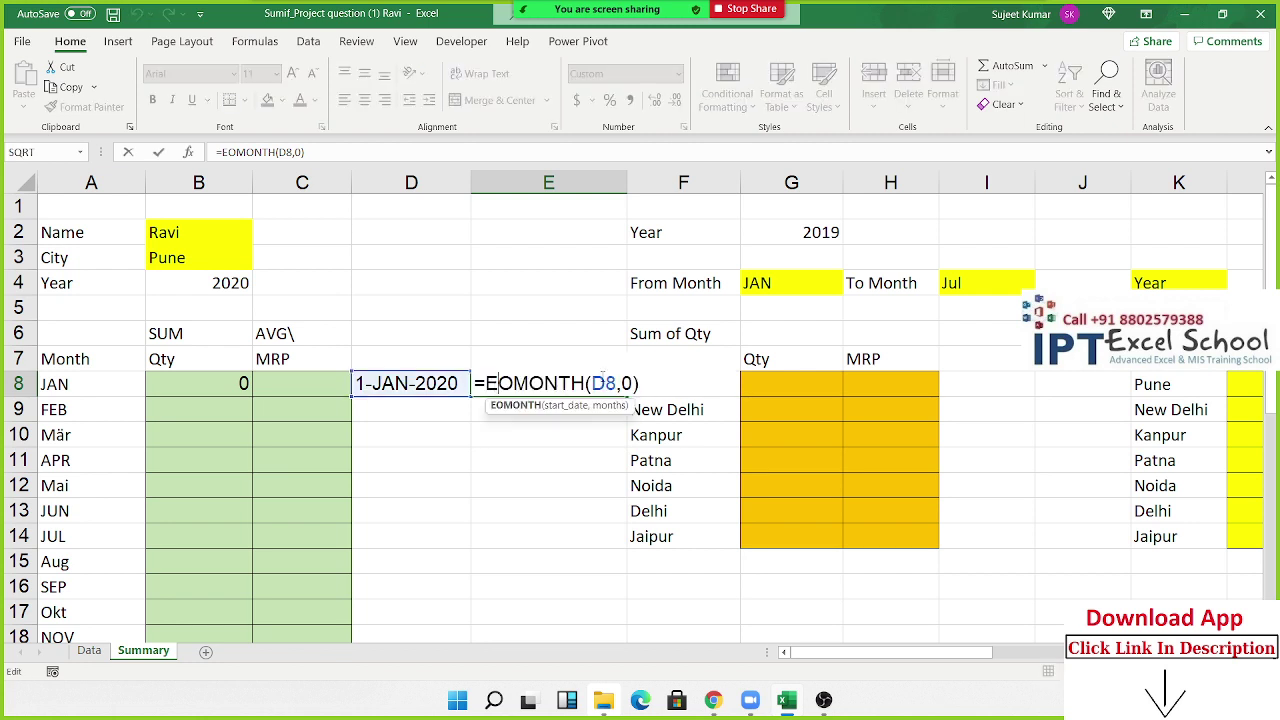
pyautogui.press('Escape')
pyautogui.doubleClick(385, 383)
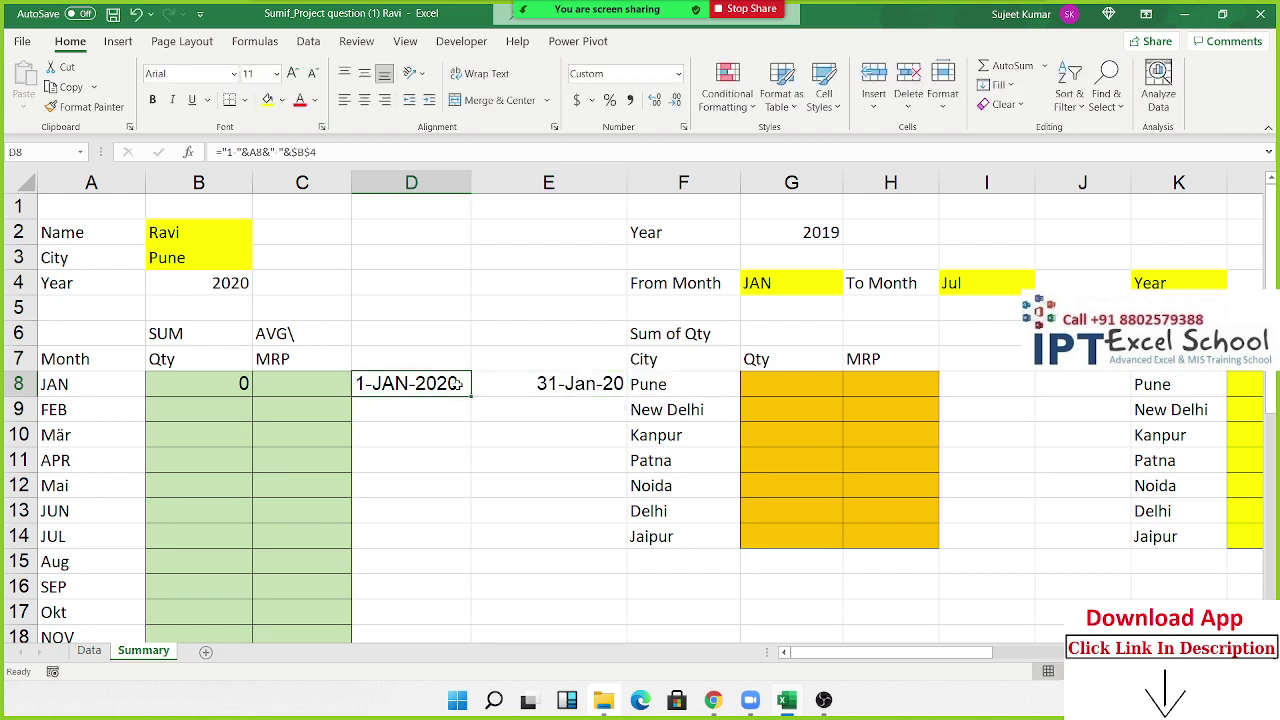
pyautogui.moveTo(366, 383); pyautogui.dragTo(551, 381)
pyautogui.hotkey('ctrl', 'c')
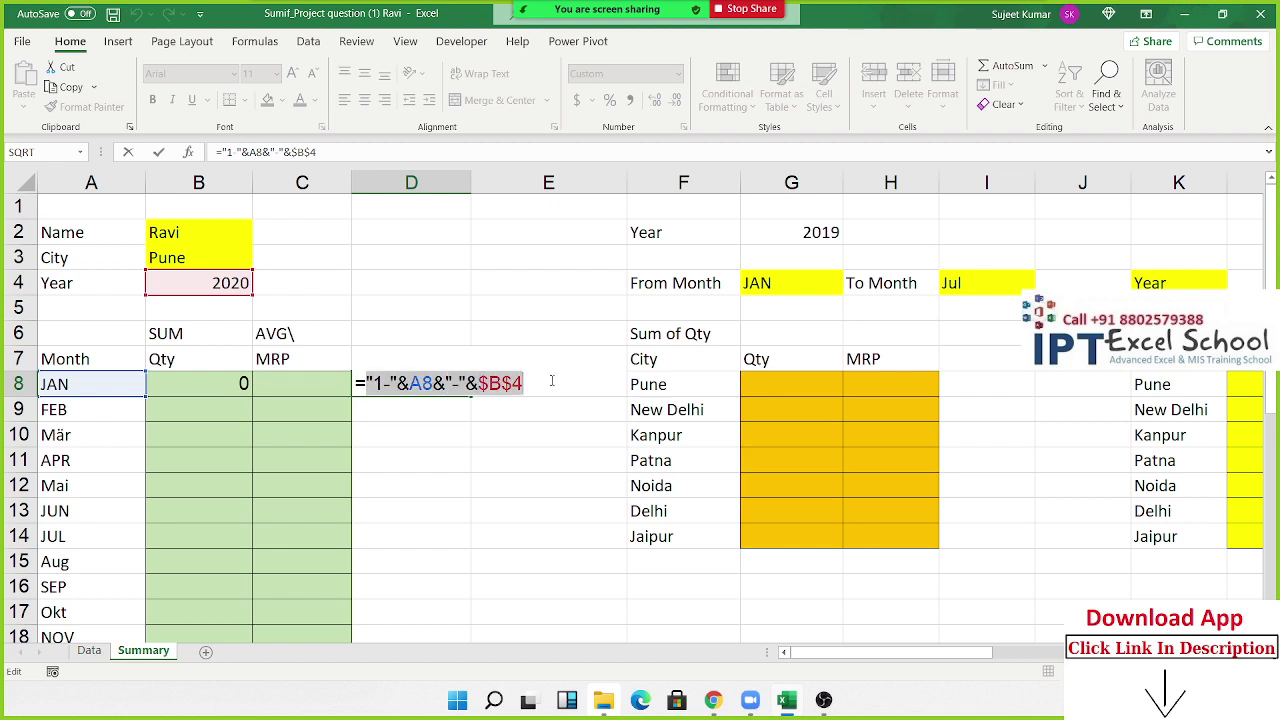
pyautogui.press('Escape')
pyautogui.doubleClick(607, 383)
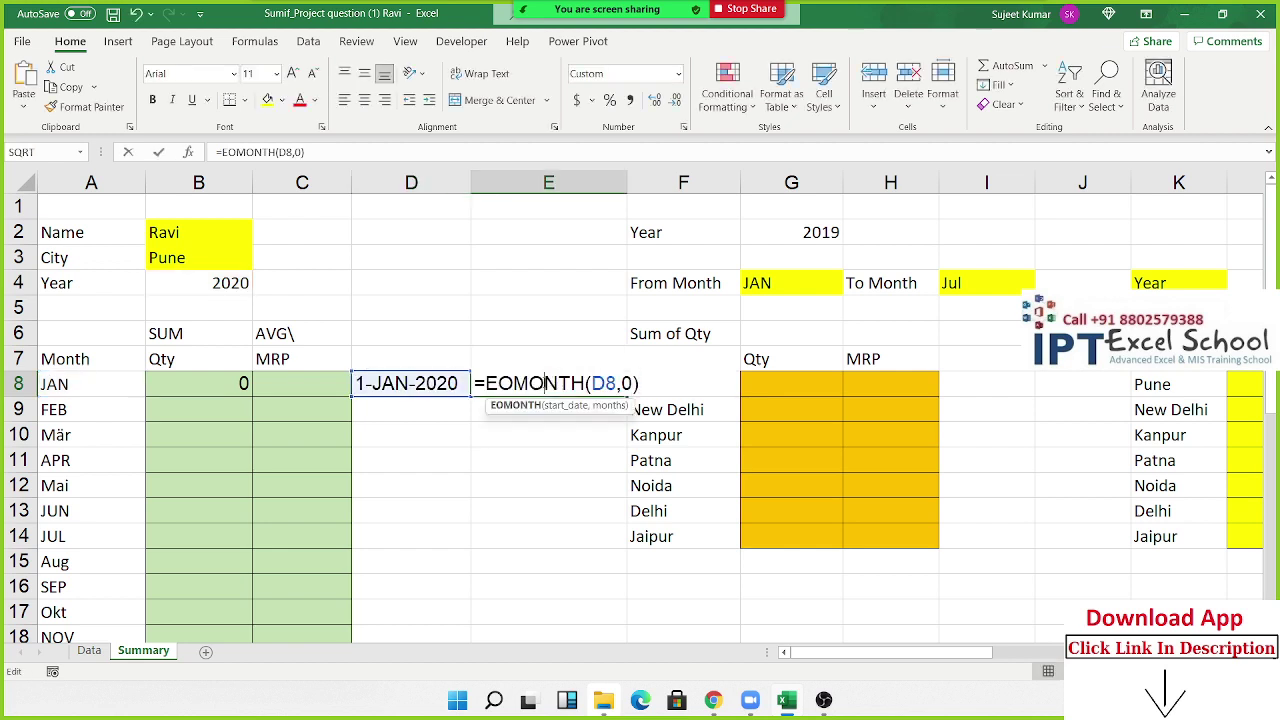
pyautogui.doubleClick(603, 383)
pyautogui.hotkey('ctrl', 'v')
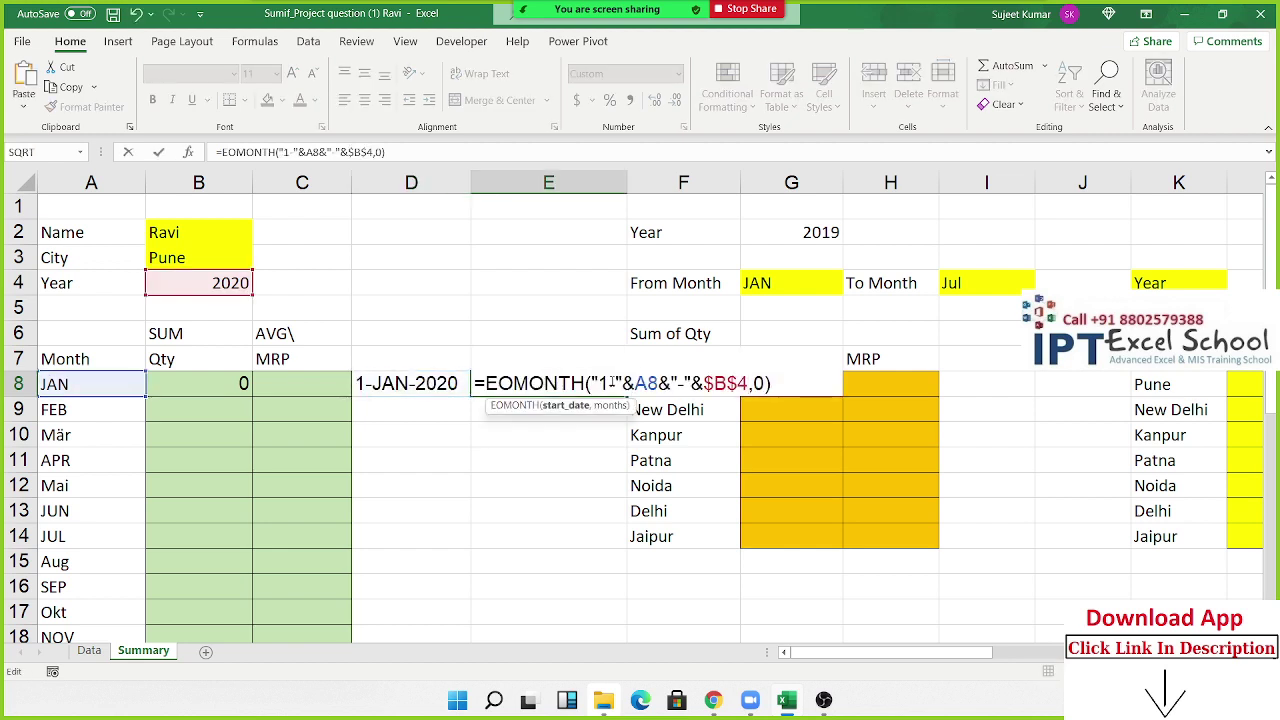
pyautogui.hotkey('ctrl', 'Return')
pyautogui.click(464, 383)
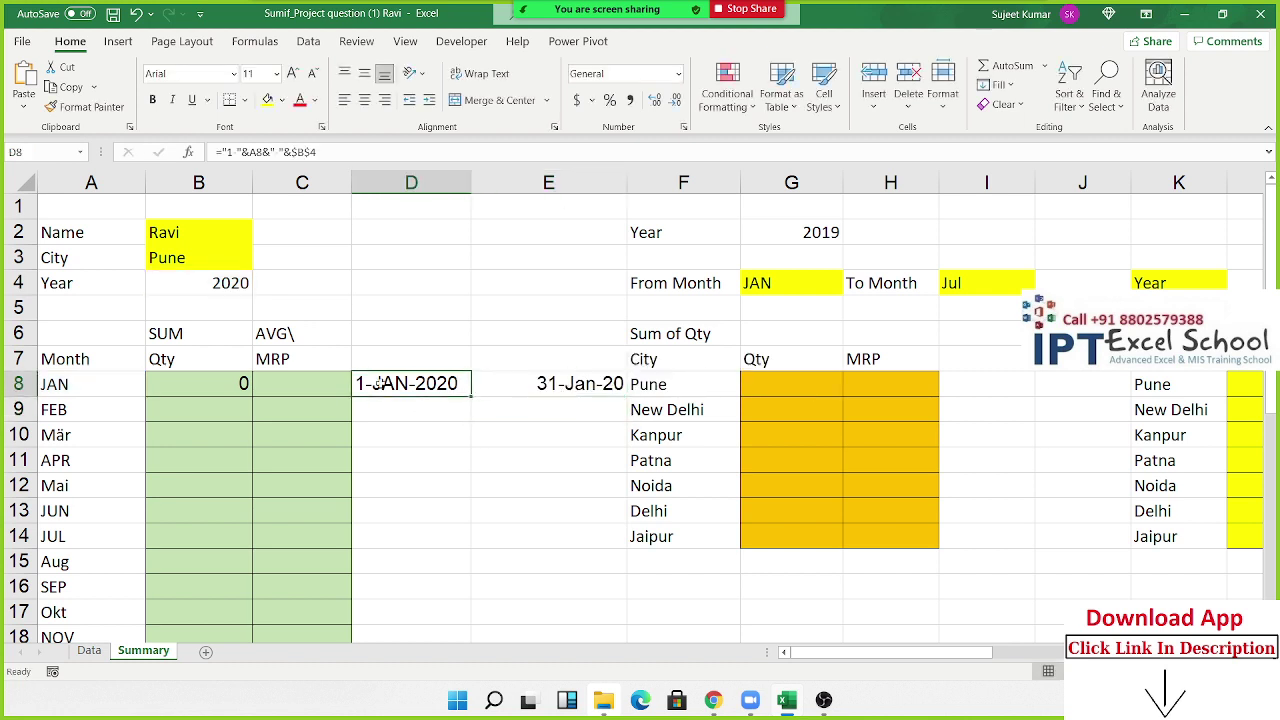
# Step: Replace B8's old month criterion with ">="&D8
pyautogui.doubleClick(245, 383)
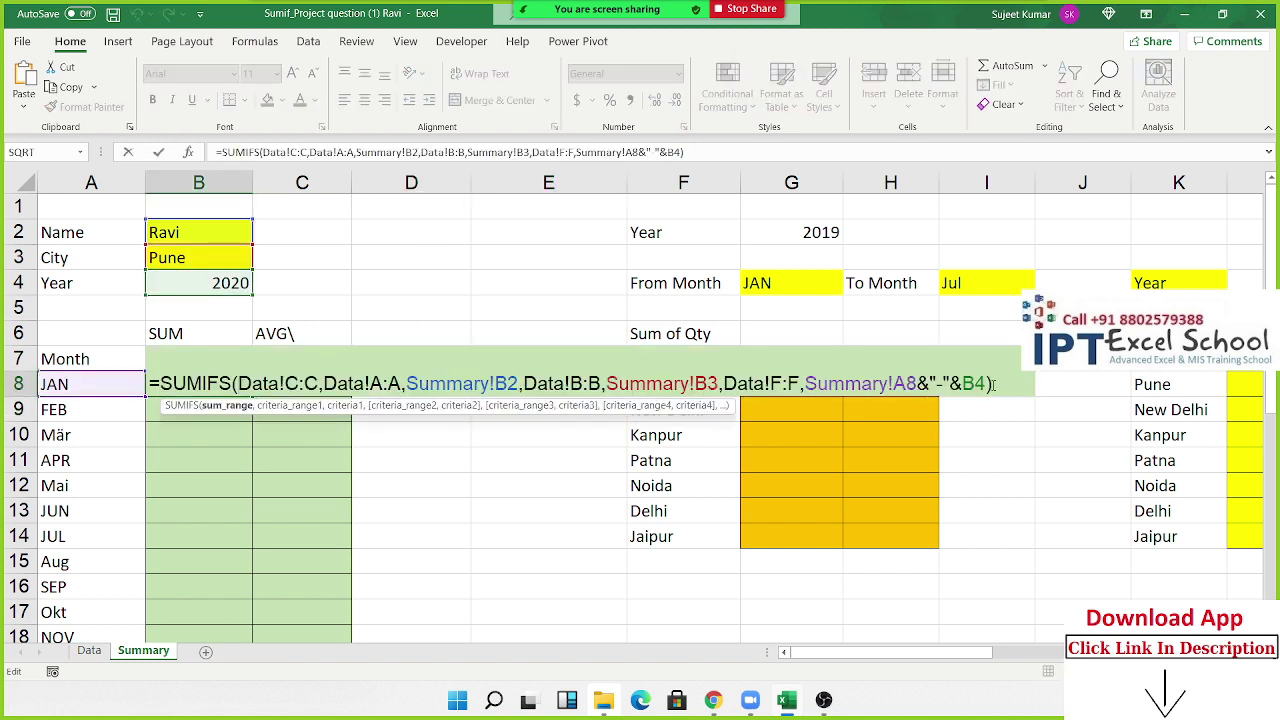
pyautogui.press('Left')
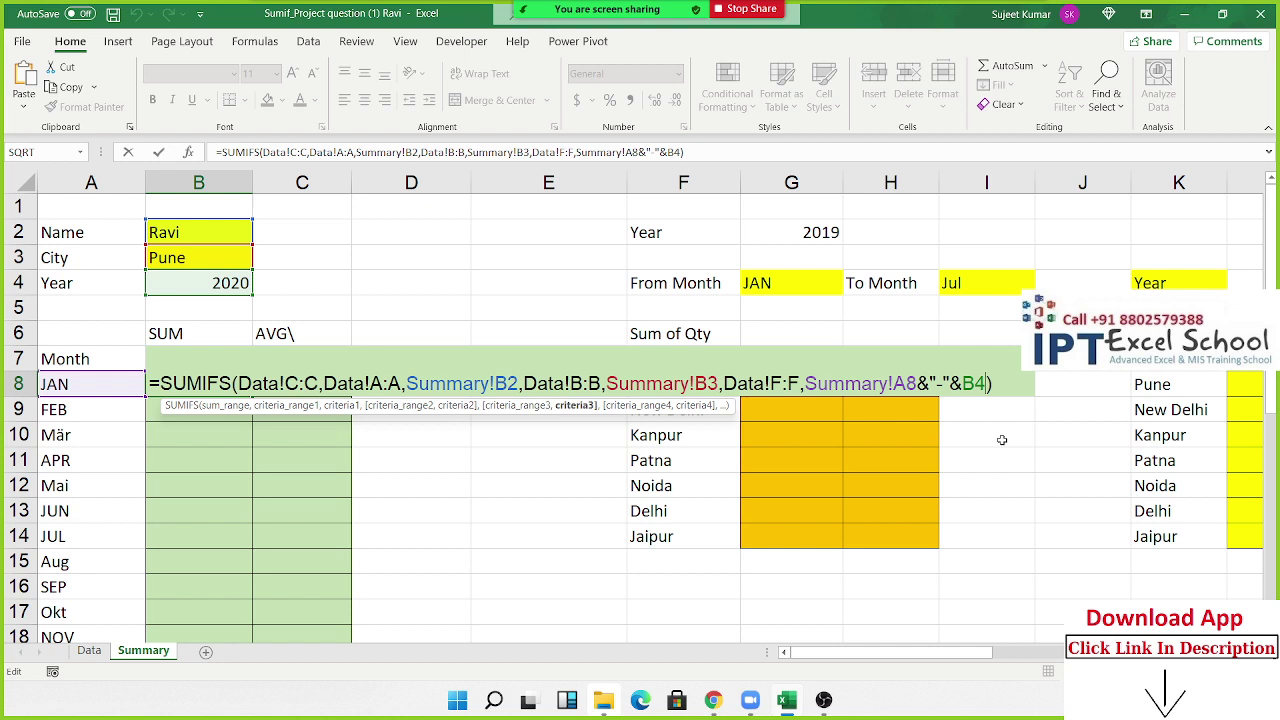
pyautogui.press('BackSpace')
pyautogui.press('BackSpace')
pyautogui.press('BackSpace')
pyautogui.press('BackSpace')
pyautogui.press('BackSpace')
pyautogui.press('BackSpace')
pyautogui.press('BackSpace')
pyautogui.press('BackSpace')
pyautogui.press('BackSpace')
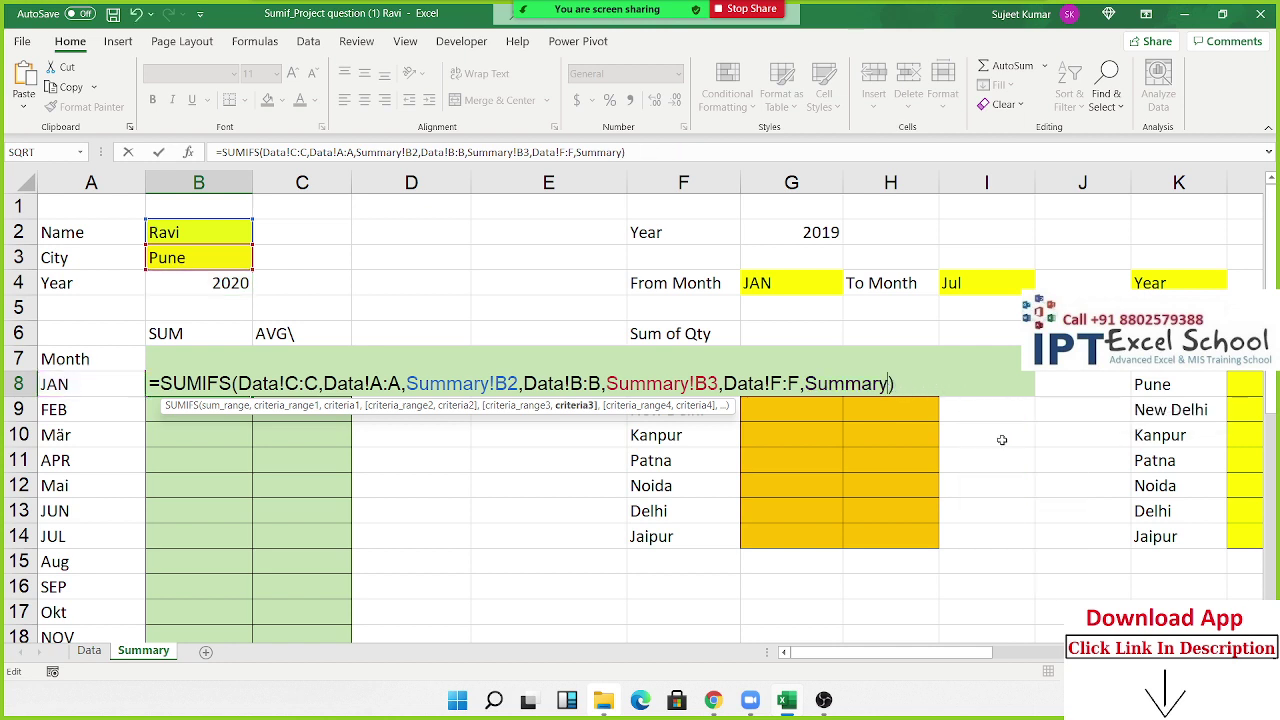
pyautogui.press('BackSpace')
pyautogui.press('BackSpace')
pyautogui.press('BackSpace')
pyautogui.press('BackSpace')
pyautogui.press('BackSpace')
pyautogui.press('BackSpace')
pyautogui.press('BackSpace')
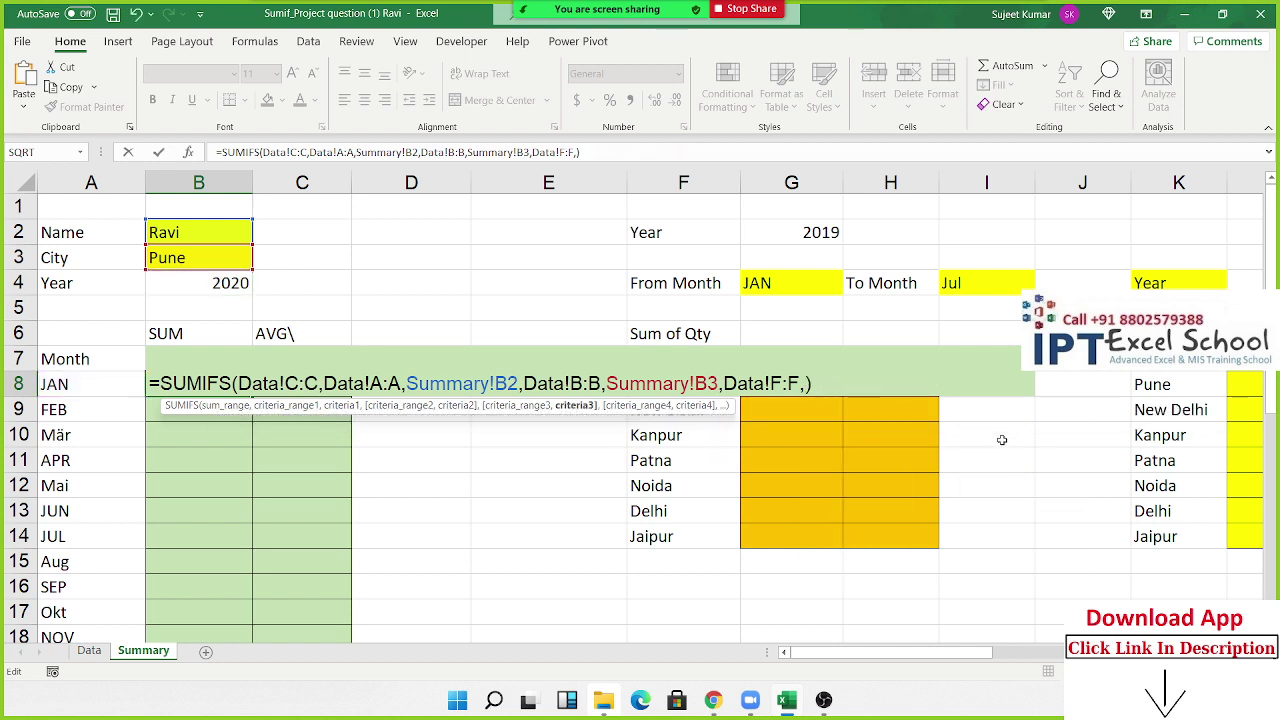
pyautogui.write('">')
pyautogui.write('="')
pyautogui.write('&')
pyautogui.click(381, 331)
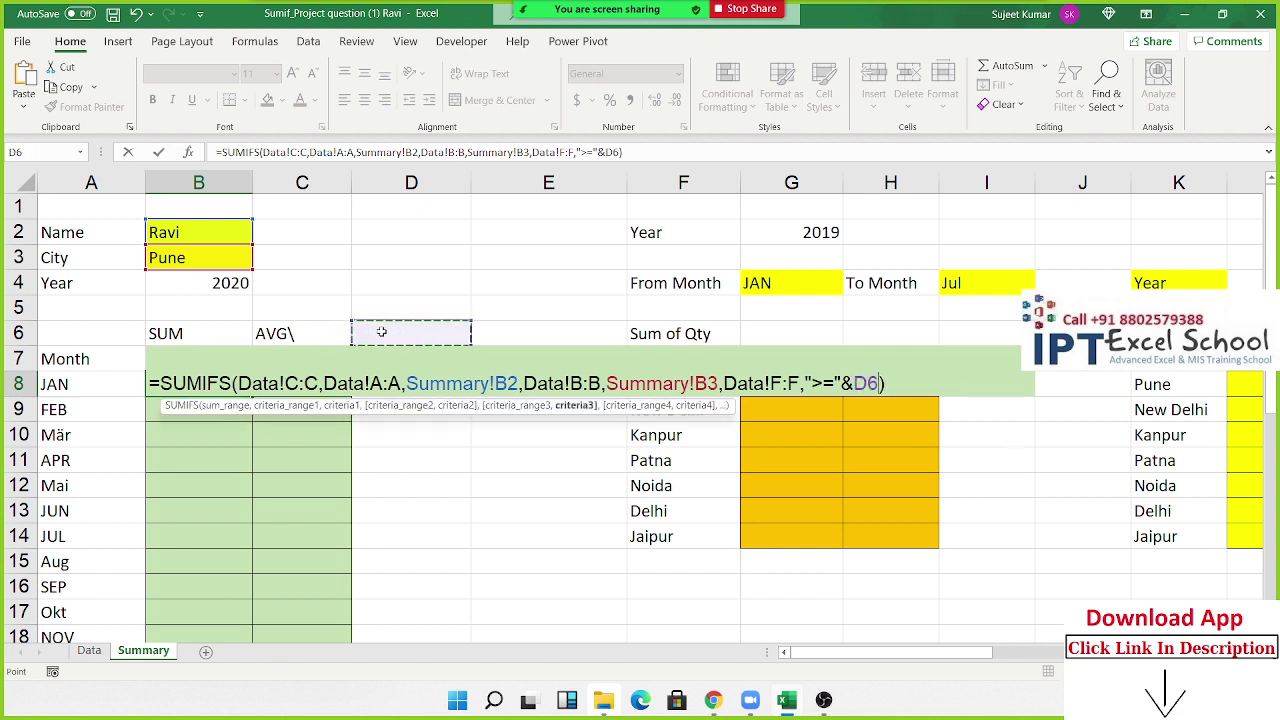
pyautogui.press('Down')
pyautogui.press('Down')
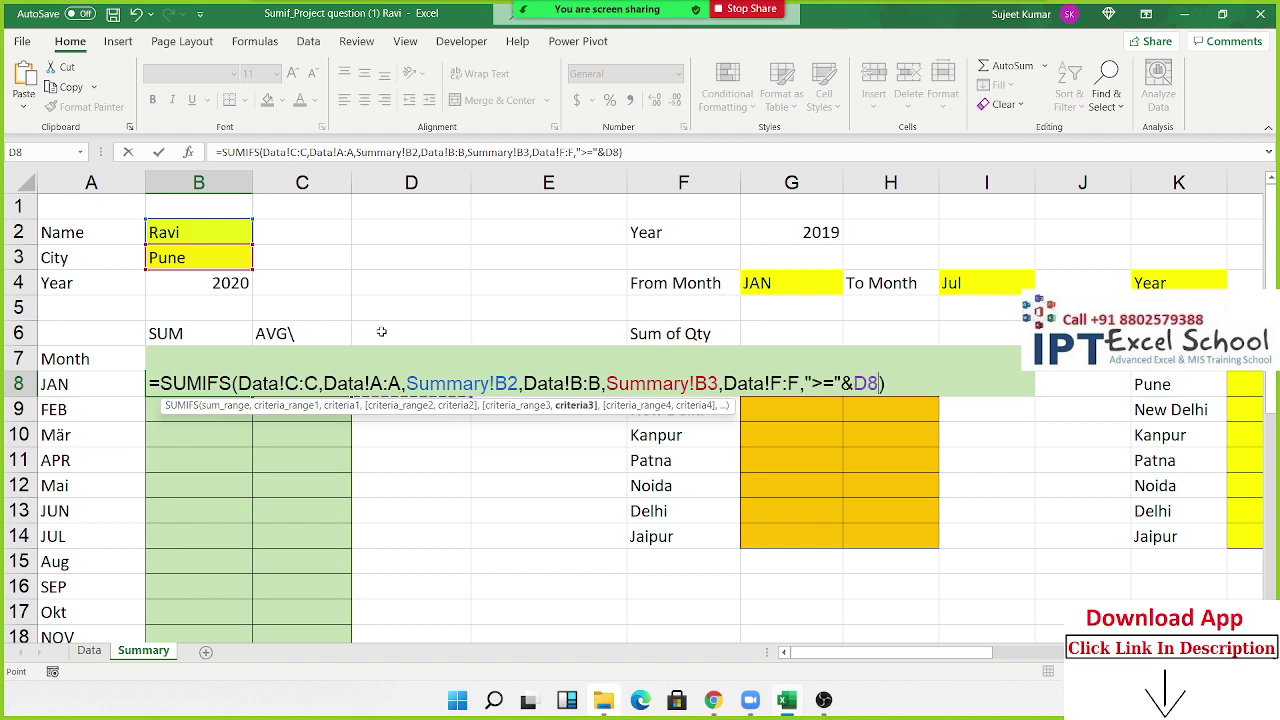
pyautogui.write(',')
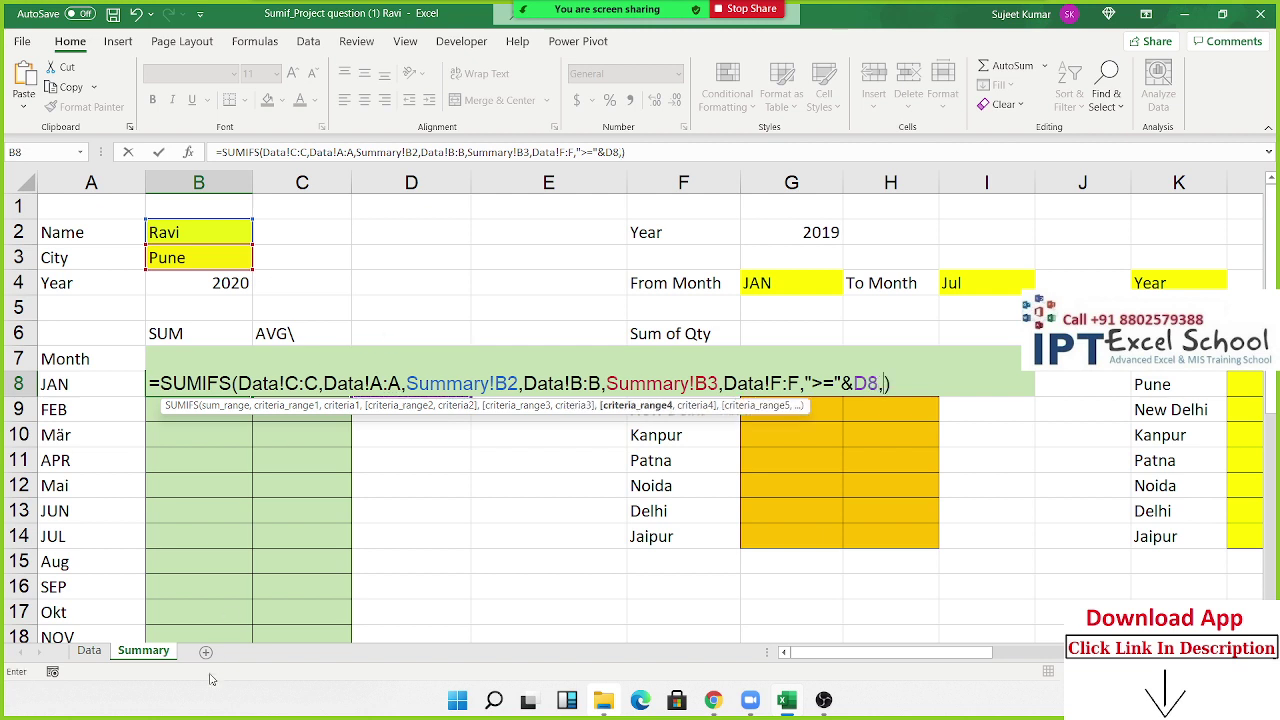
# Step: Set the criteria range to the Data sheet's Date column E:E
pyautogui.click(89, 650)
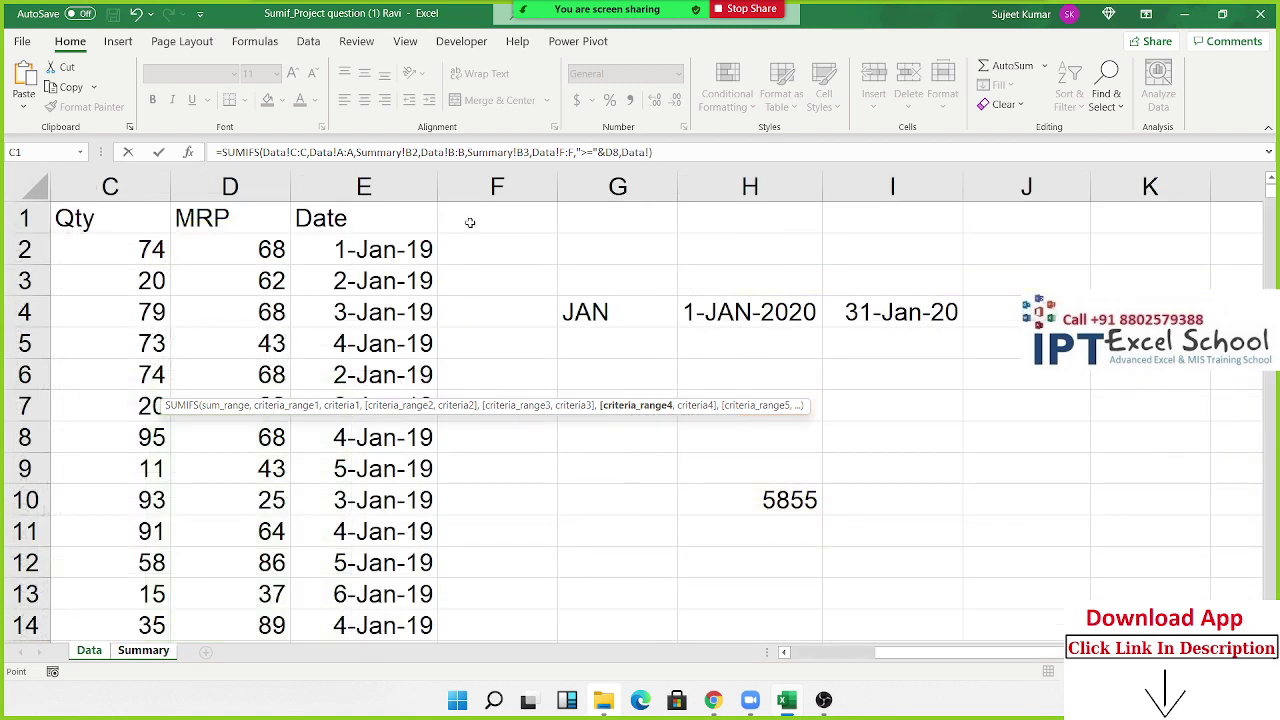
pyautogui.click(401, 193)
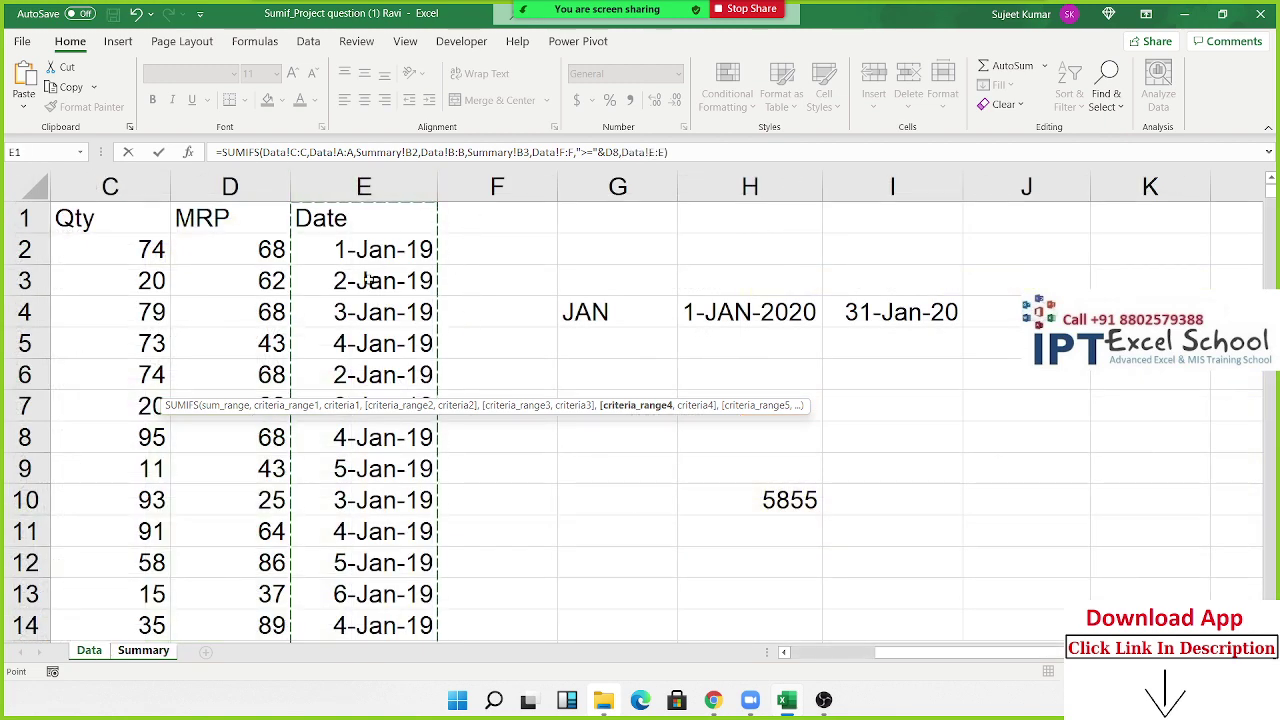
pyautogui.click(563, 150)
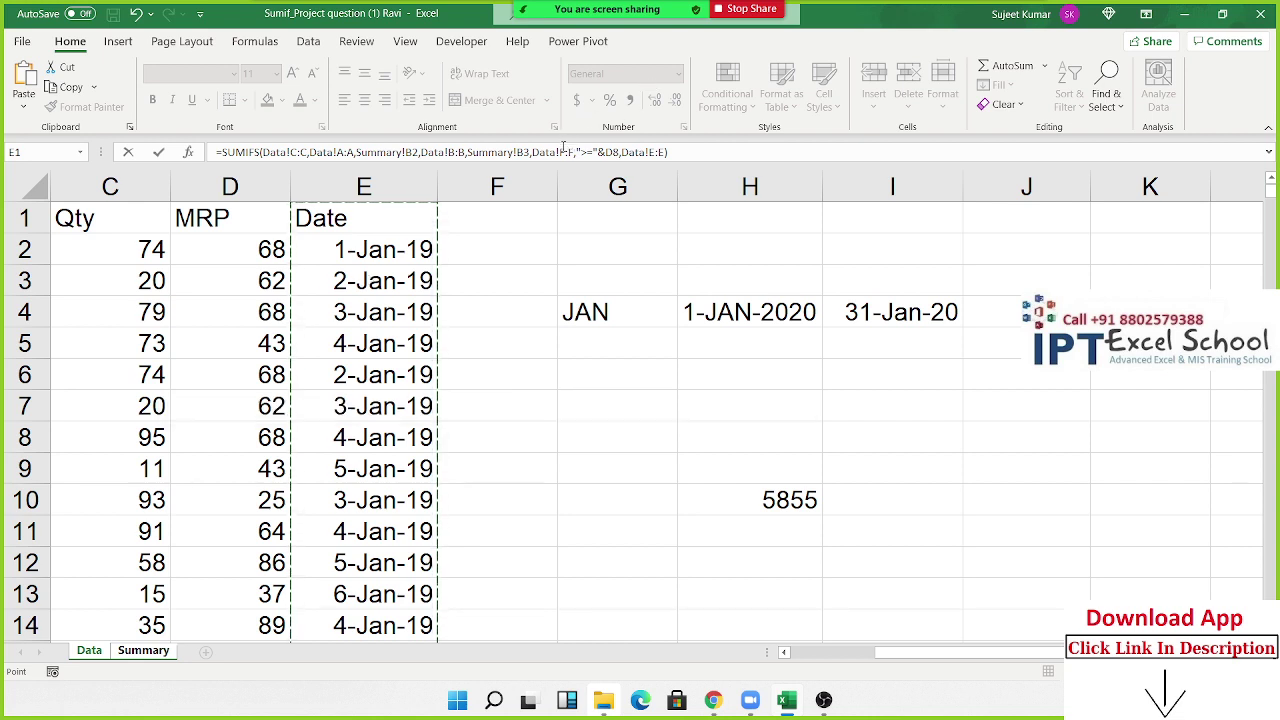
pyautogui.press('Delete')
pyautogui.write('E')
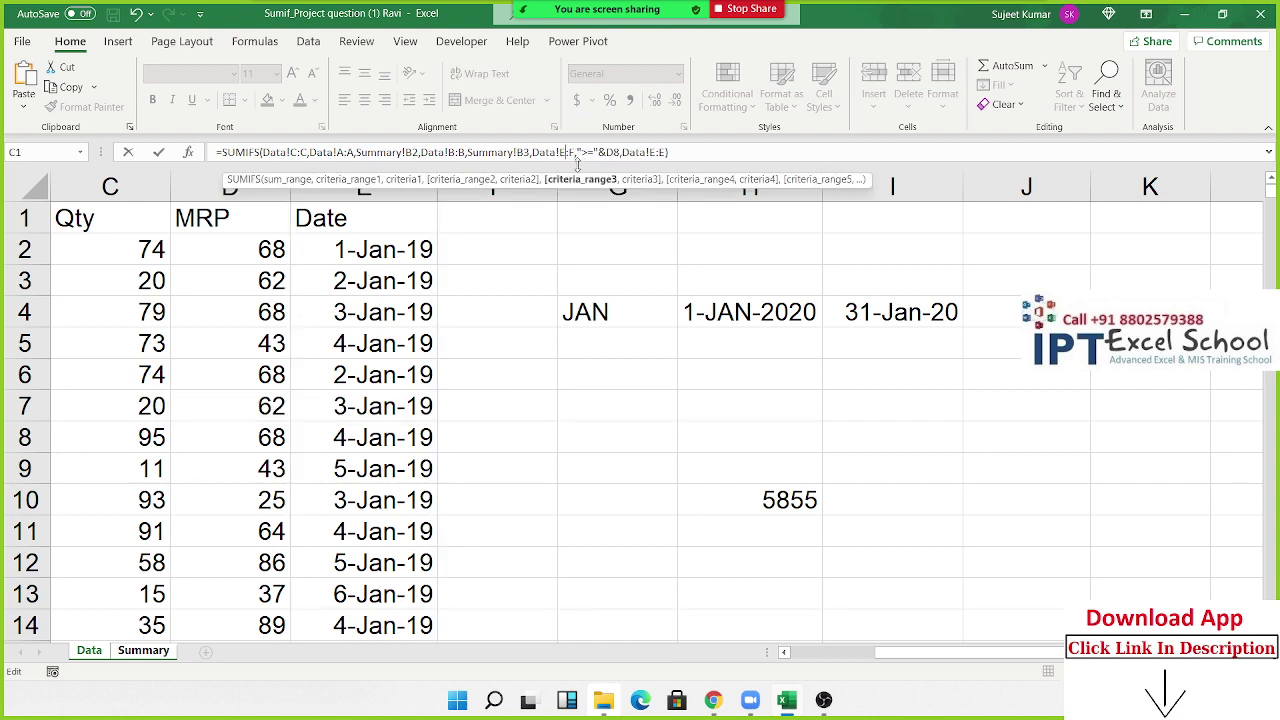
pyautogui.press('Delete')
pyautogui.write('E')
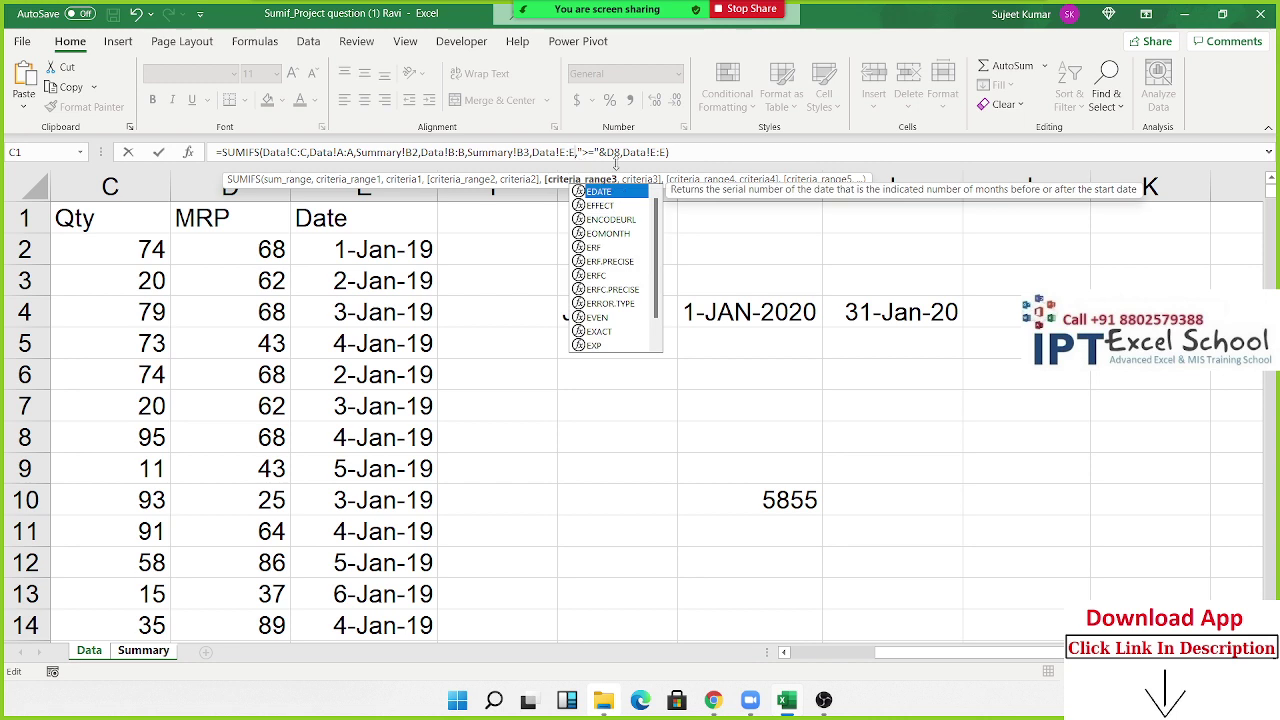
pyautogui.click(677, 153)
pyautogui.press('BackSpace')
pyautogui.write(',')
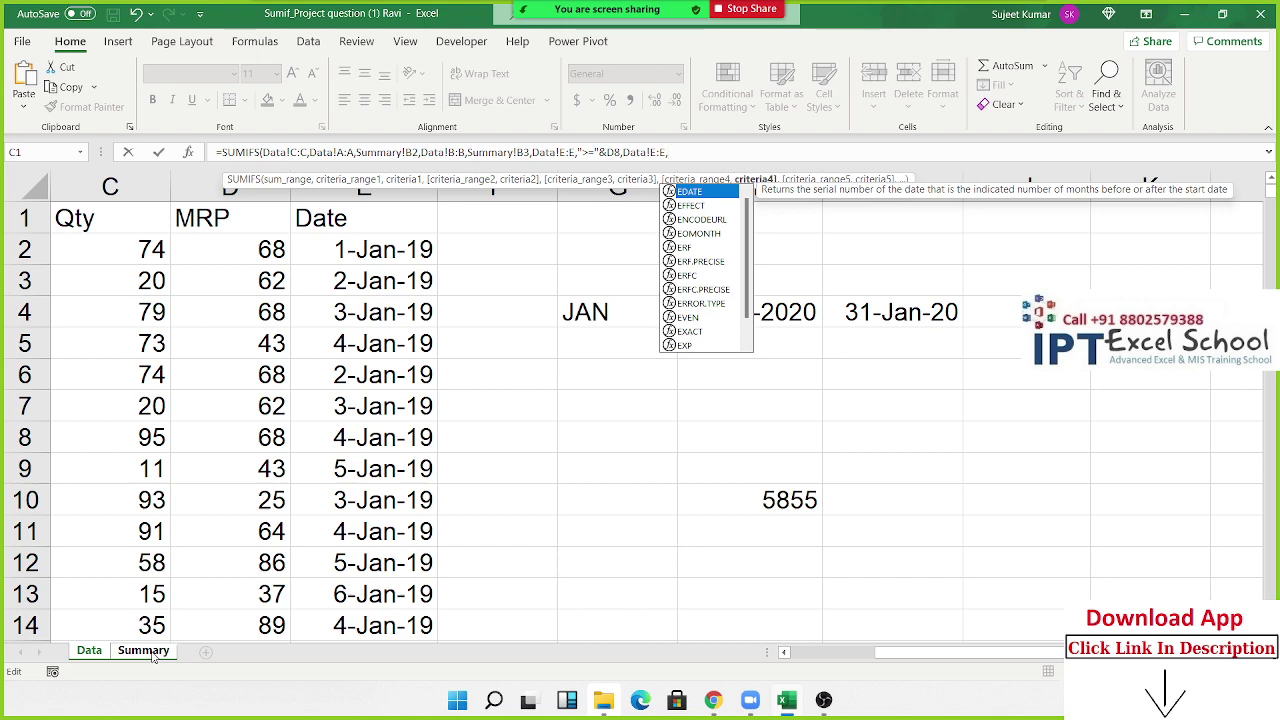
# Step: Add the end-date criterion "<="&E8 and commit the SUMIFS
pyautogui.click(152, 652)
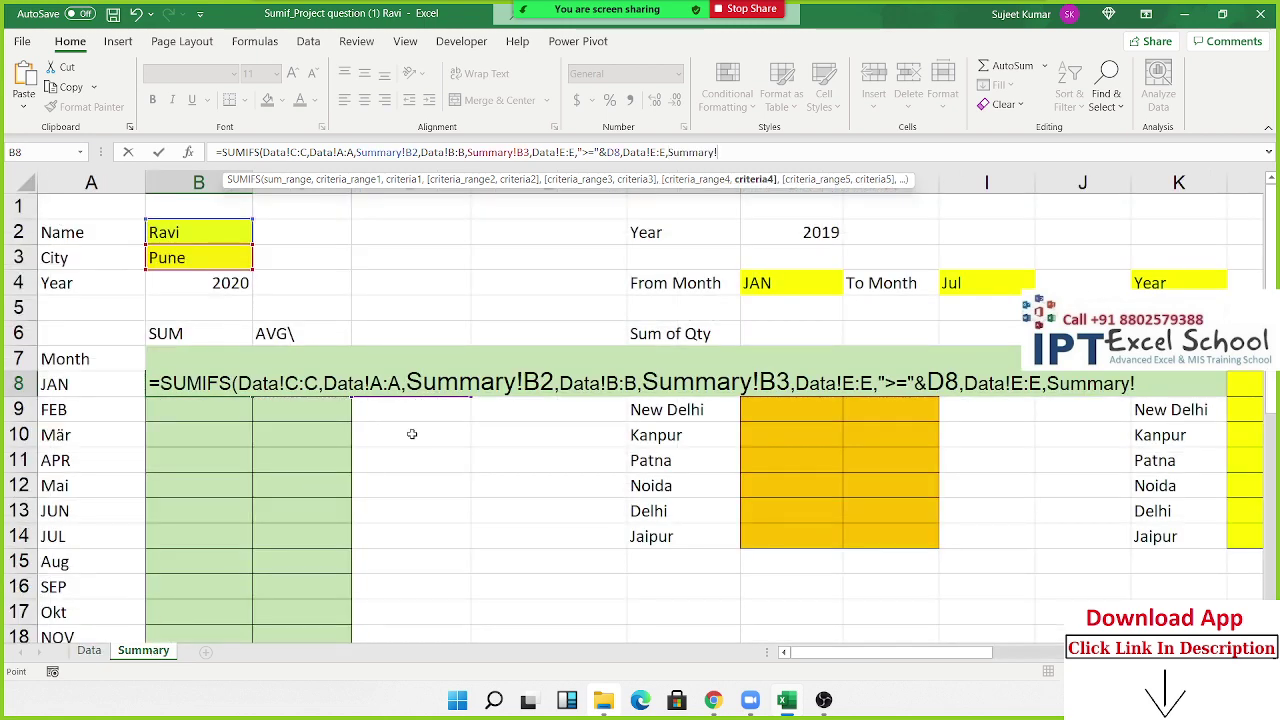
pyautogui.press('BackSpace')
pyautogui.press('BackSpace')
pyautogui.press('BackSpace')
pyautogui.press('BackSpace')
pyautogui.press('BackSpace')
pyautogui.press('BackSpace')
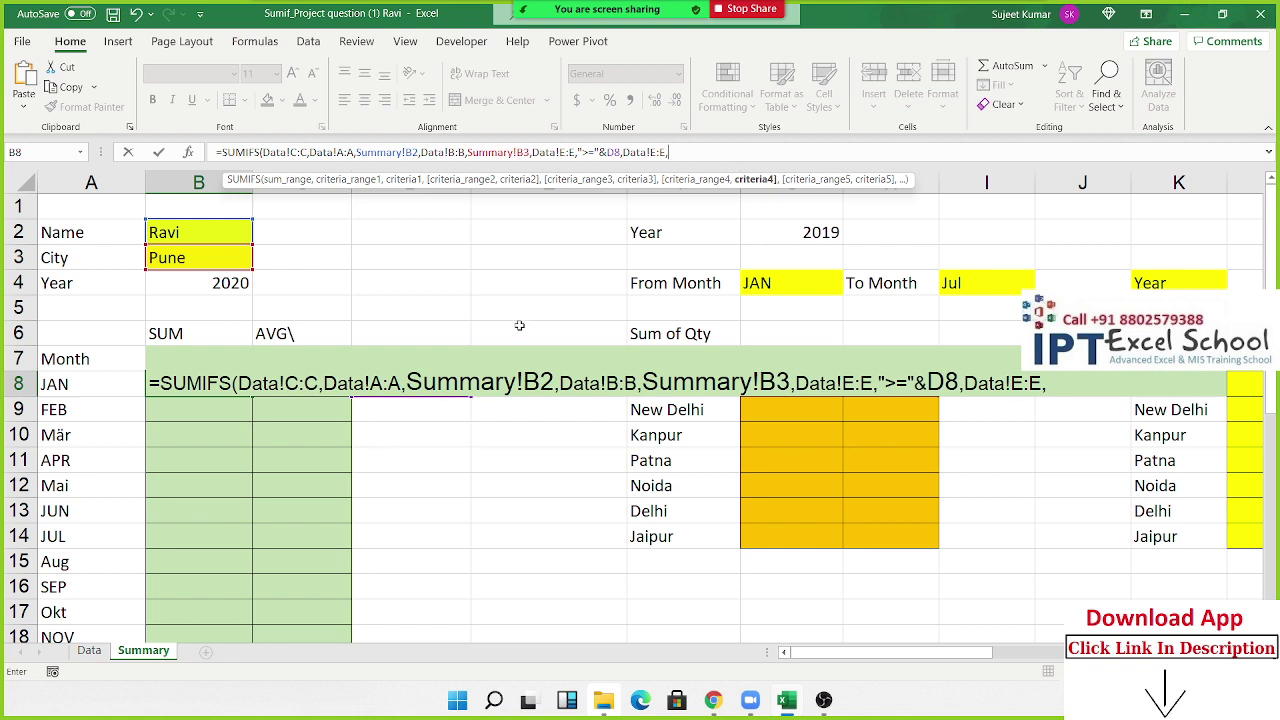
pyautogui.write('"<=')
pyautogui.write('"')
pyautogui.write('&')
pyautogui.click(519, 325)
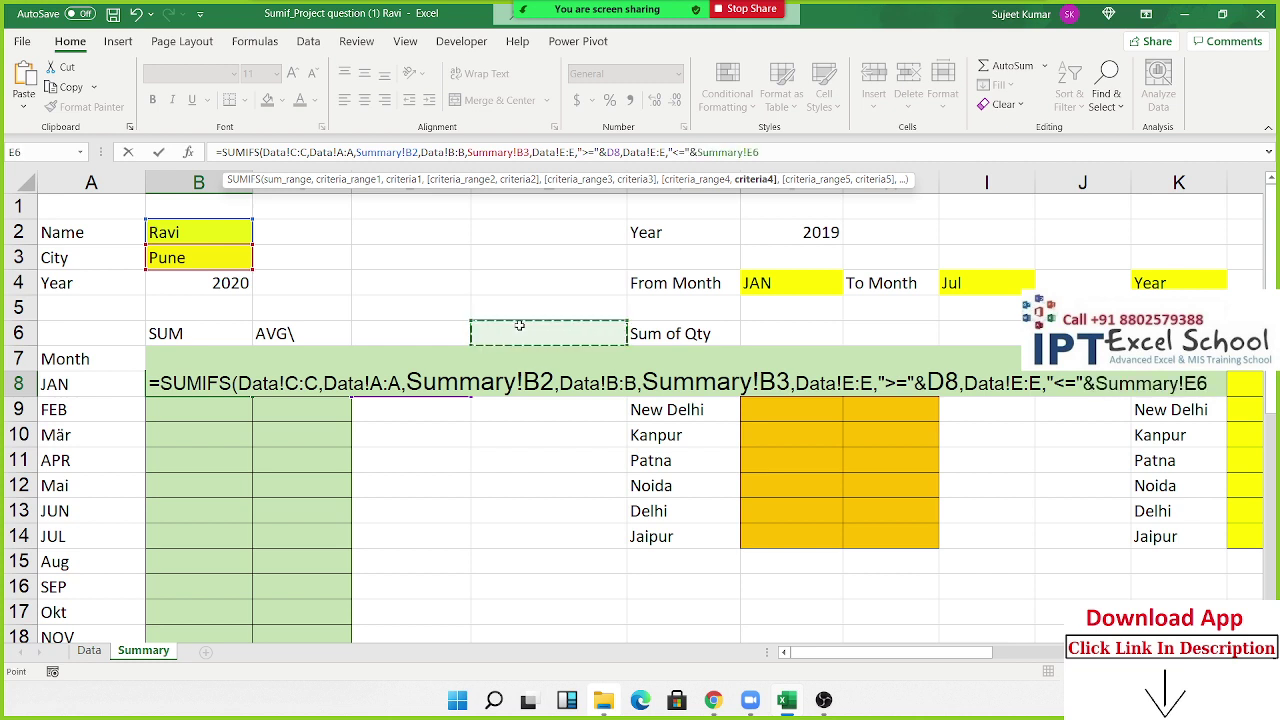
pyautogui.press('Down')
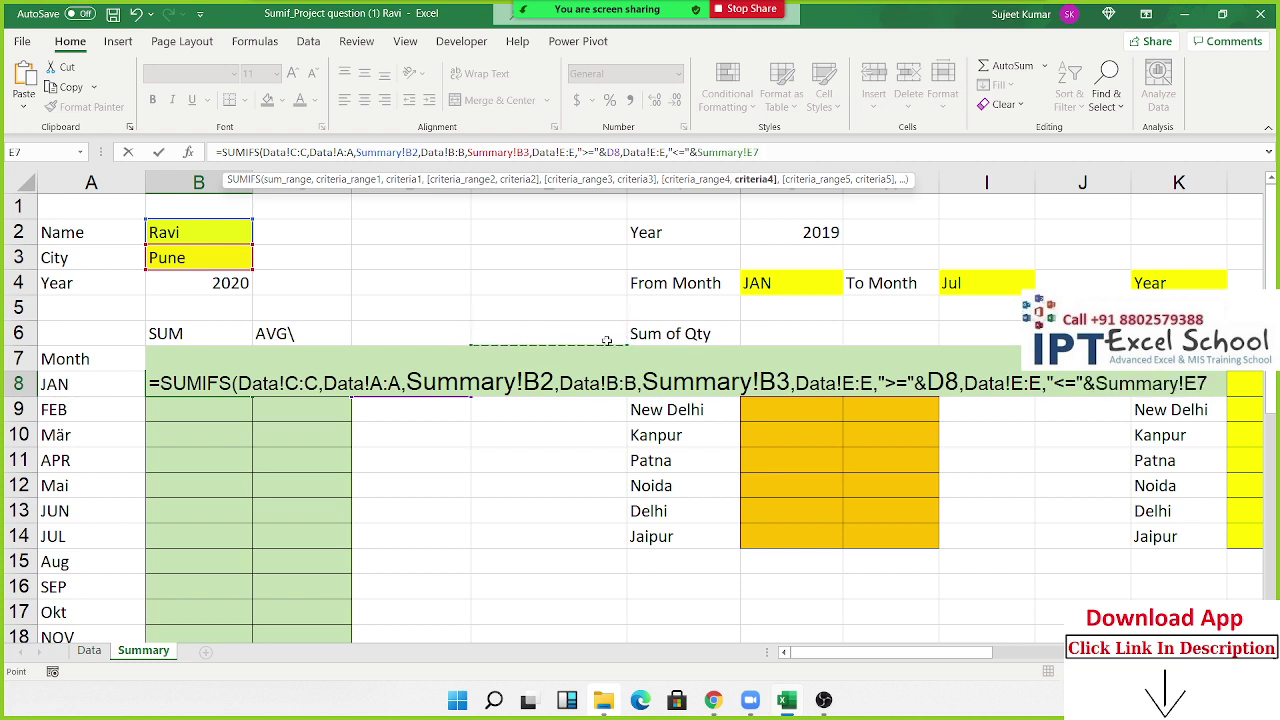
pyautogui.press('Down')
pyautogui.click(748, 152)
pyautogui.press('BackSpace')
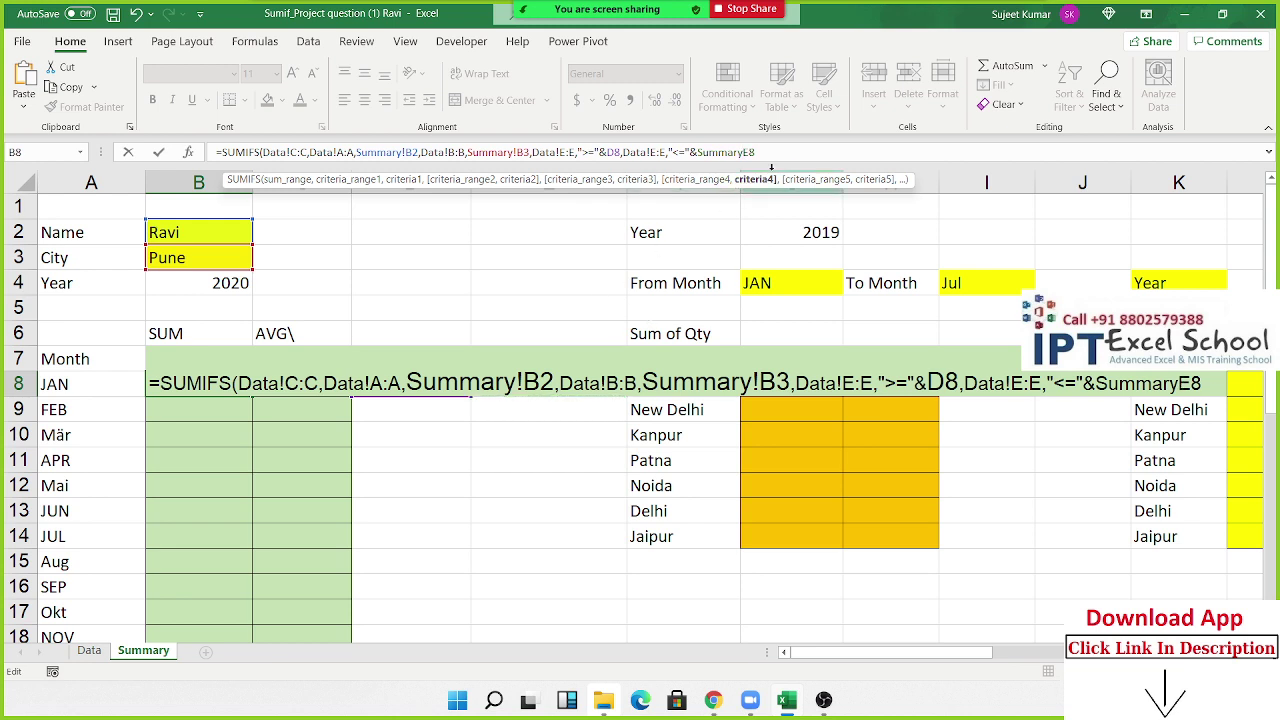
pyautogui.press('BackSpace')
pyautogui.press('BackSpace')
pyautogui.press('BackSpace')
pyautogui.press('BackSpace')
pyautogui.press('BackSpace')
pyautogui.press('BackSpace')
pyautogui.press('BackSpace')
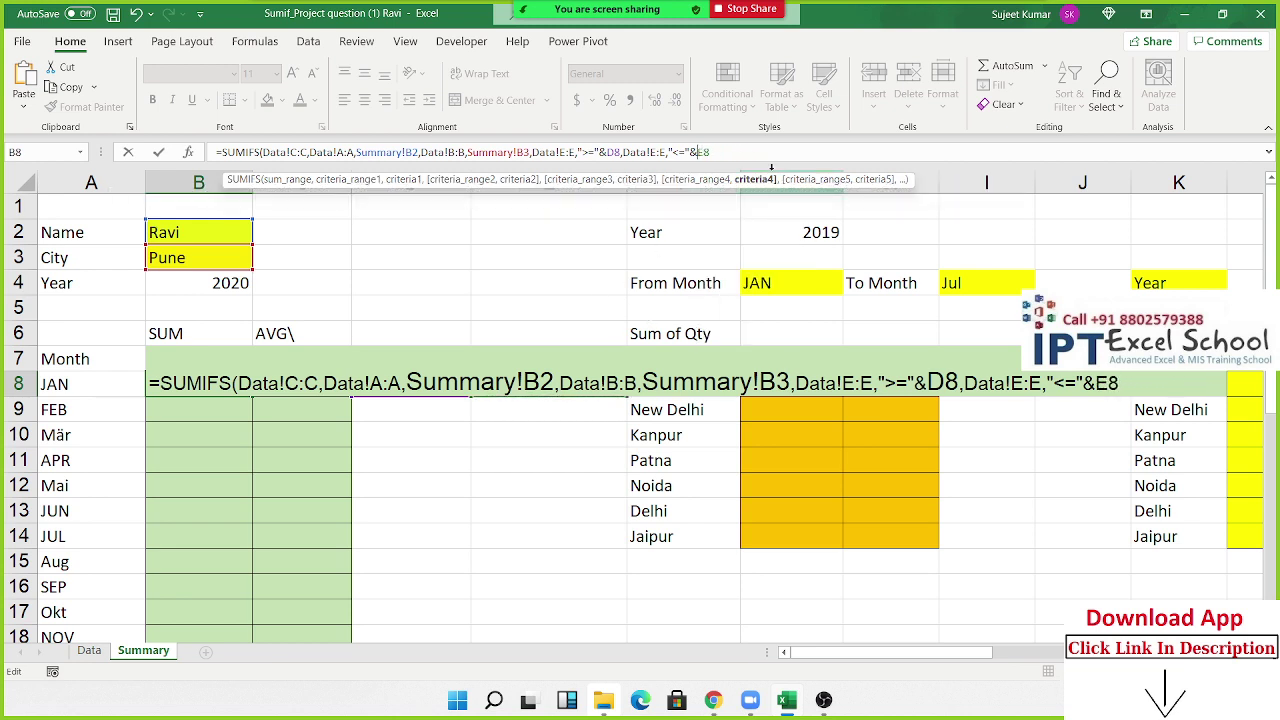
pyautogui.write(')')
pyautogui.hotkey('ctrl', 'Return')
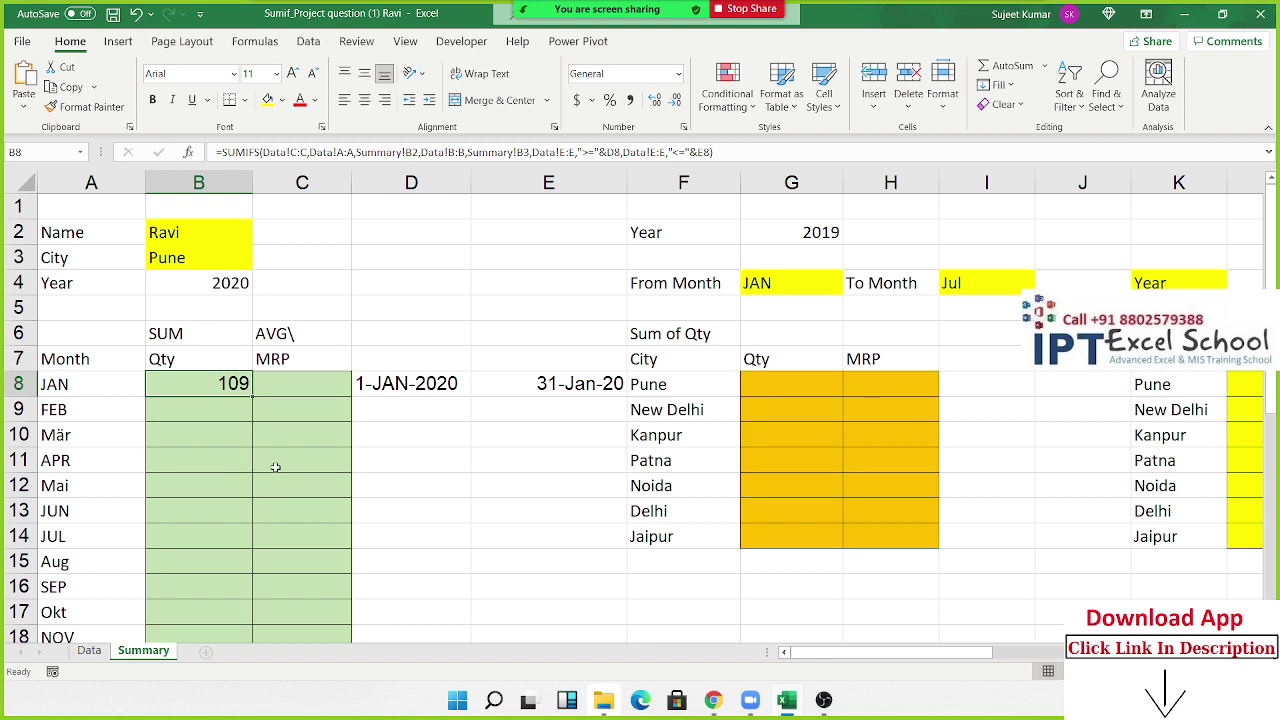
# Step: Replace the D8 reference in B8's SUMIFS with D8's start-date expression
pyautogui.doubleClick(224, 382)
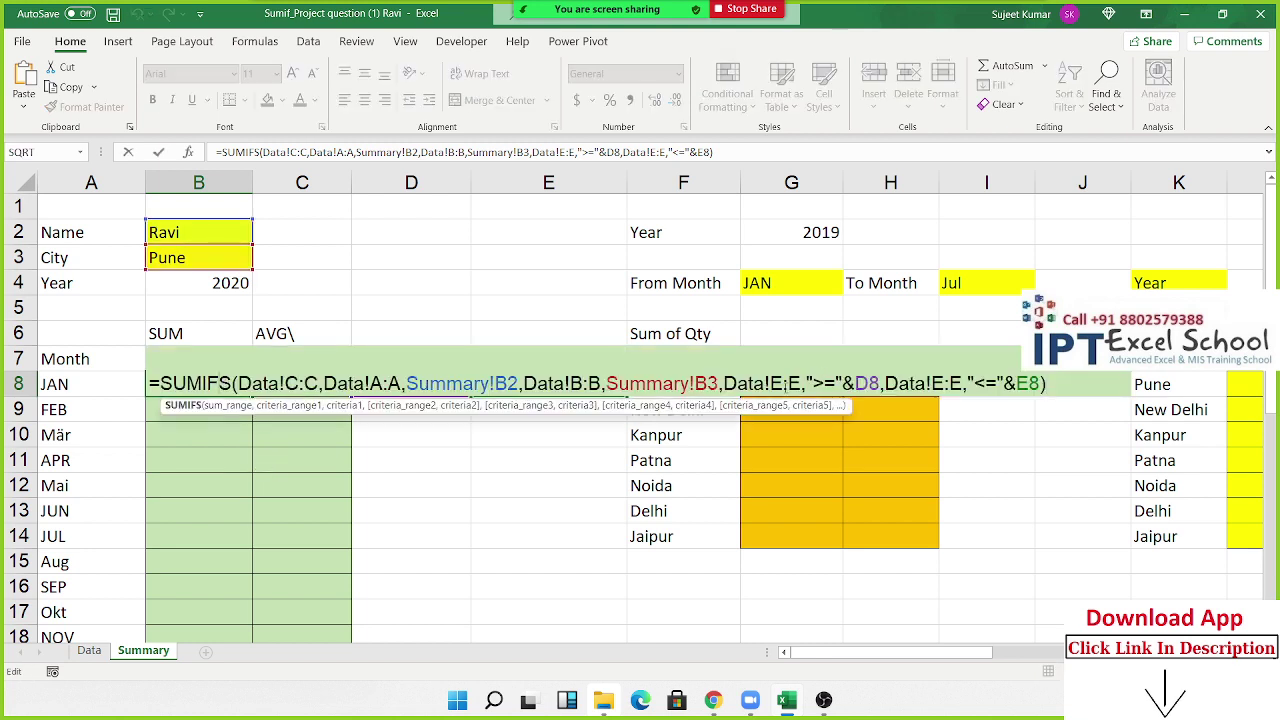
pyautogui.moveTo(784, 383); pyautogui.dragTo(1006, 383)
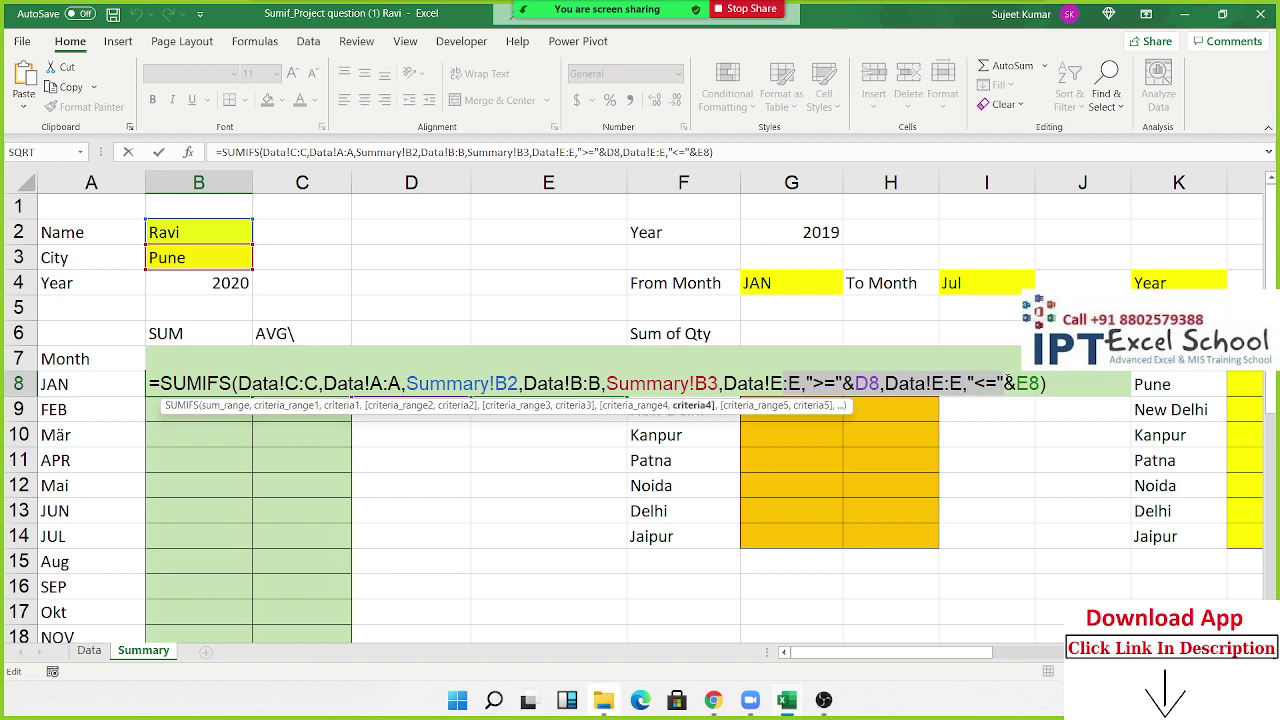
pyautogui.press('Escape')
pyautogui.doubleClick(401, 382)
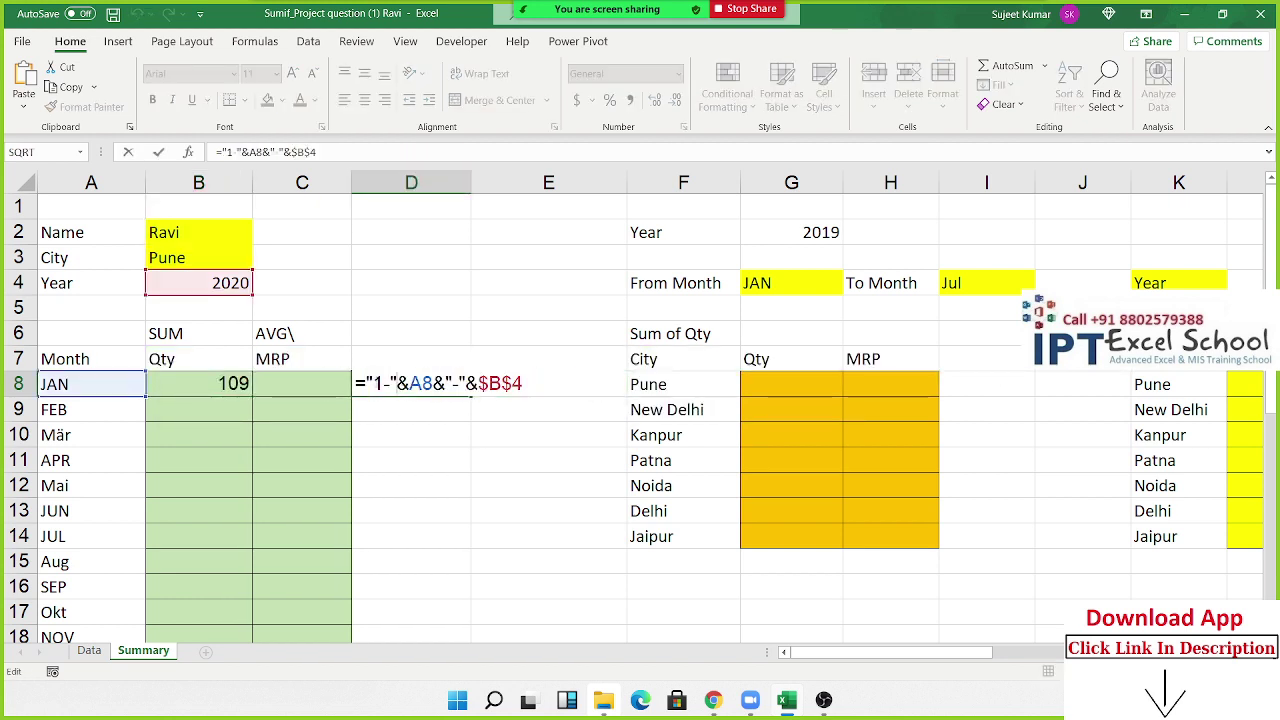
pyautogui.moveTo(366, 383); pyautogui.dragTo(599, 383)
pyautogui.hotkey('ctrl', 'c')
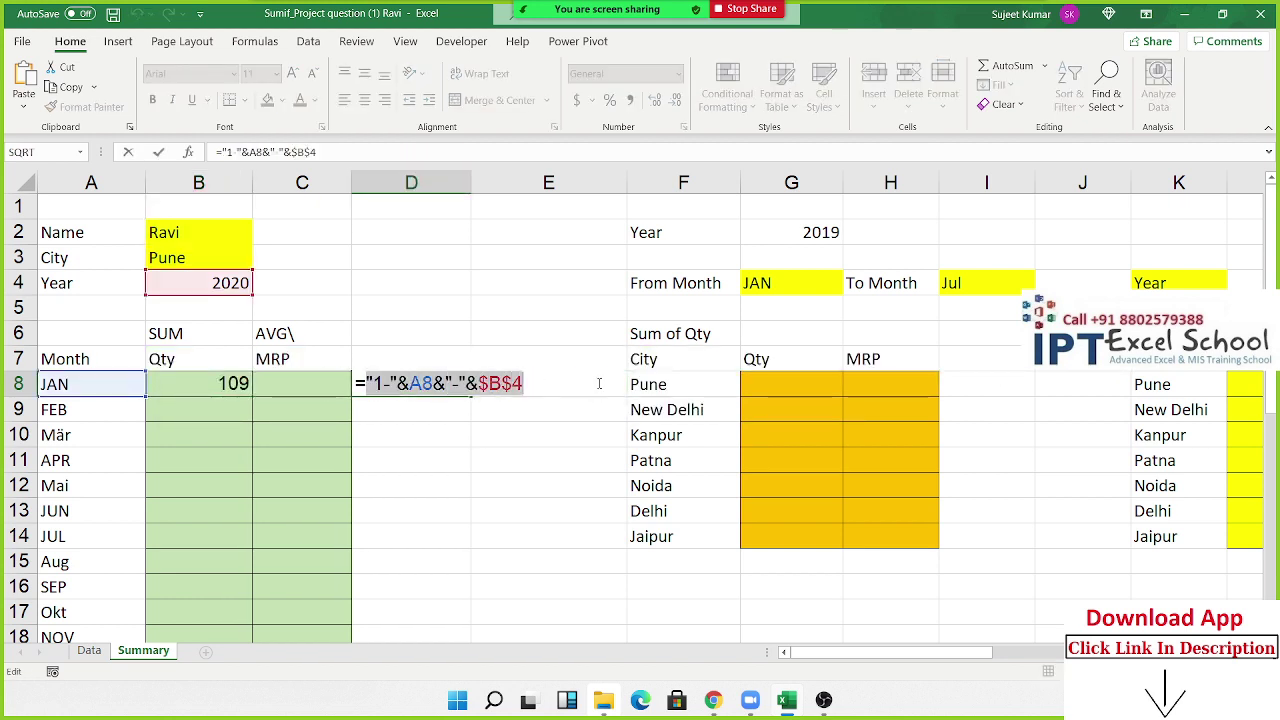
pyautogui.press('Escape')
pyautogui.press('Left')
pyautogui.press('Left')
pyautogui.press('F2')
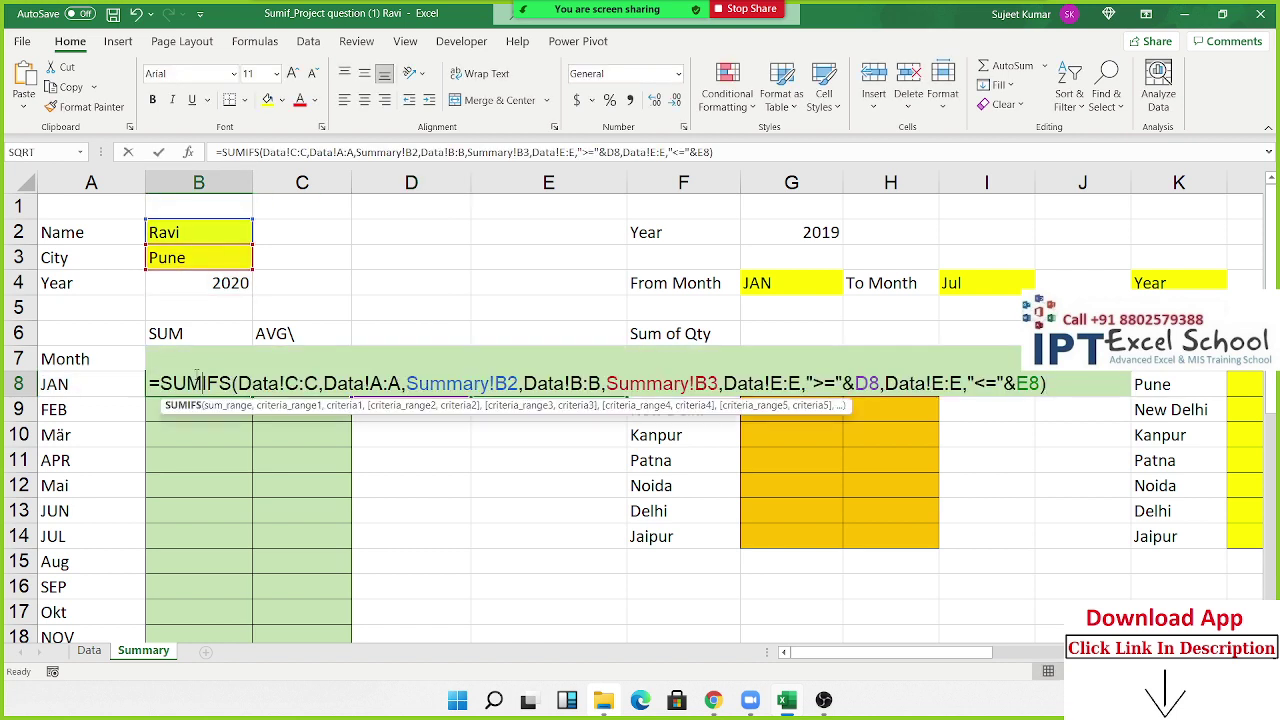
pyautogui.doubleClick(858, 383)
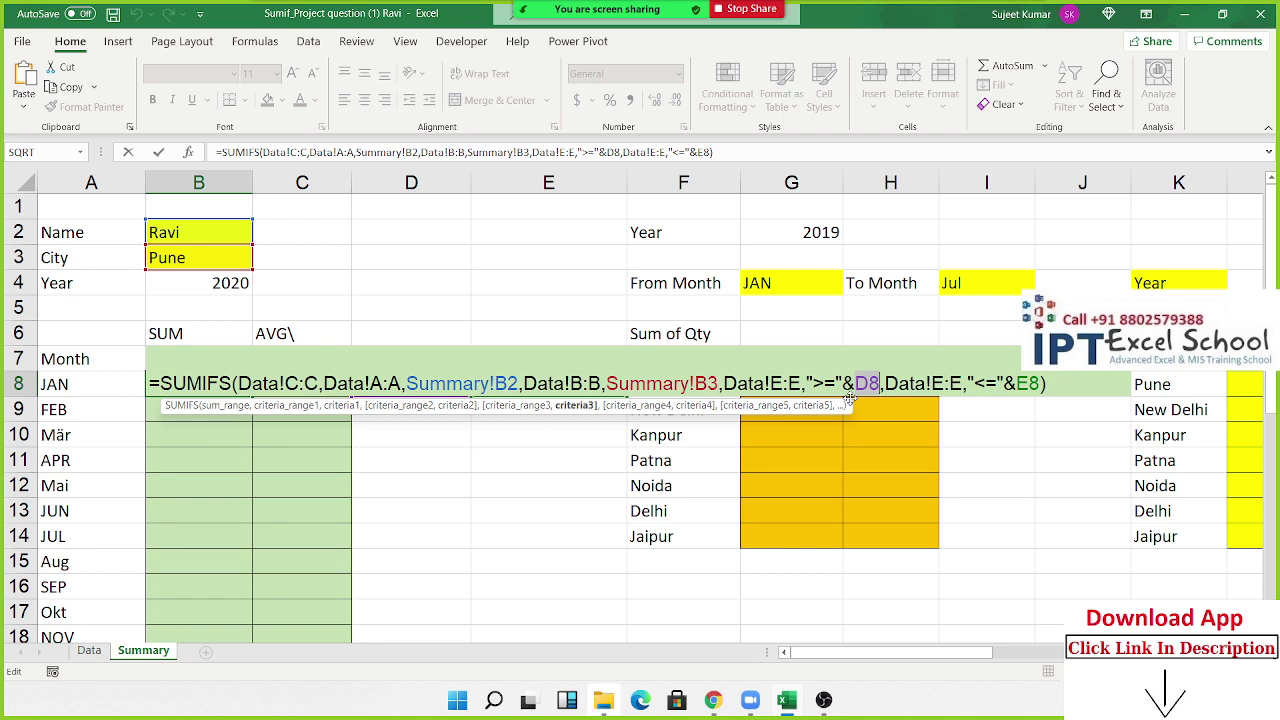
pyautogui.hotkey('ctrl', 'v')
pyautogui.press('Return')
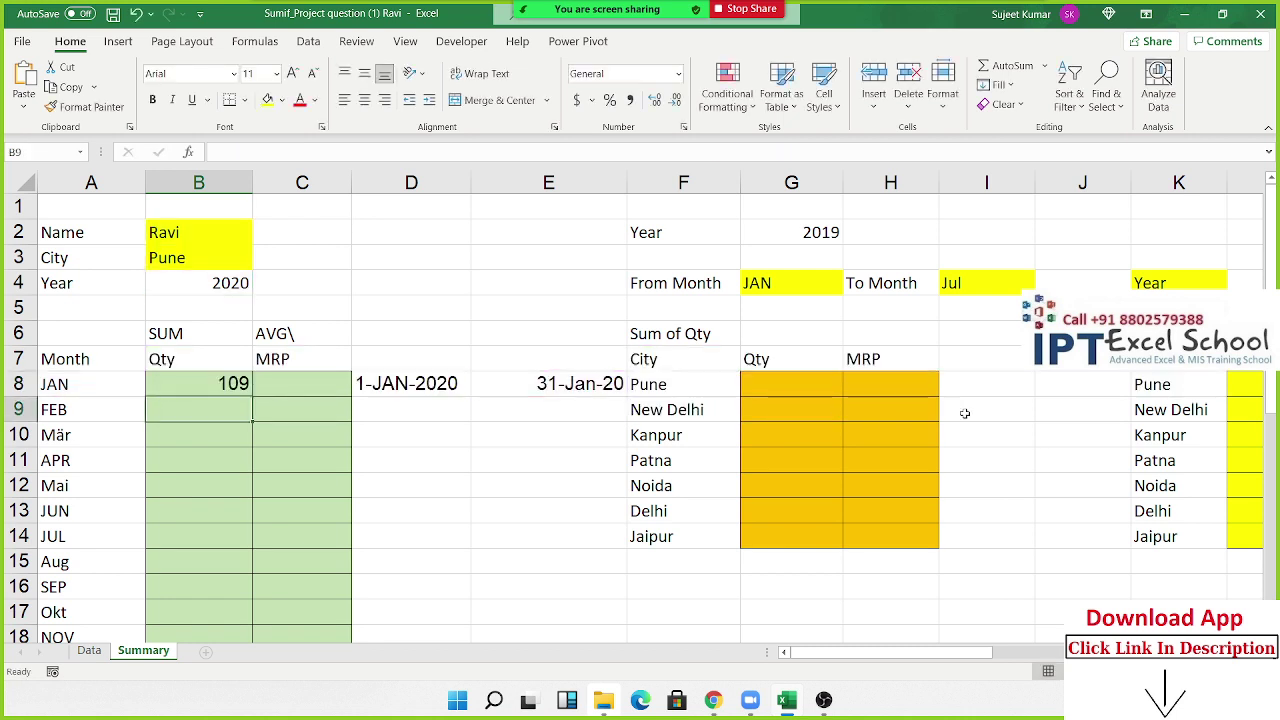
# Step: Replace the E8 reference in B8's SUMIFS with E8's EOMONTH expression
pyautogui.doubleClick(581, 393)
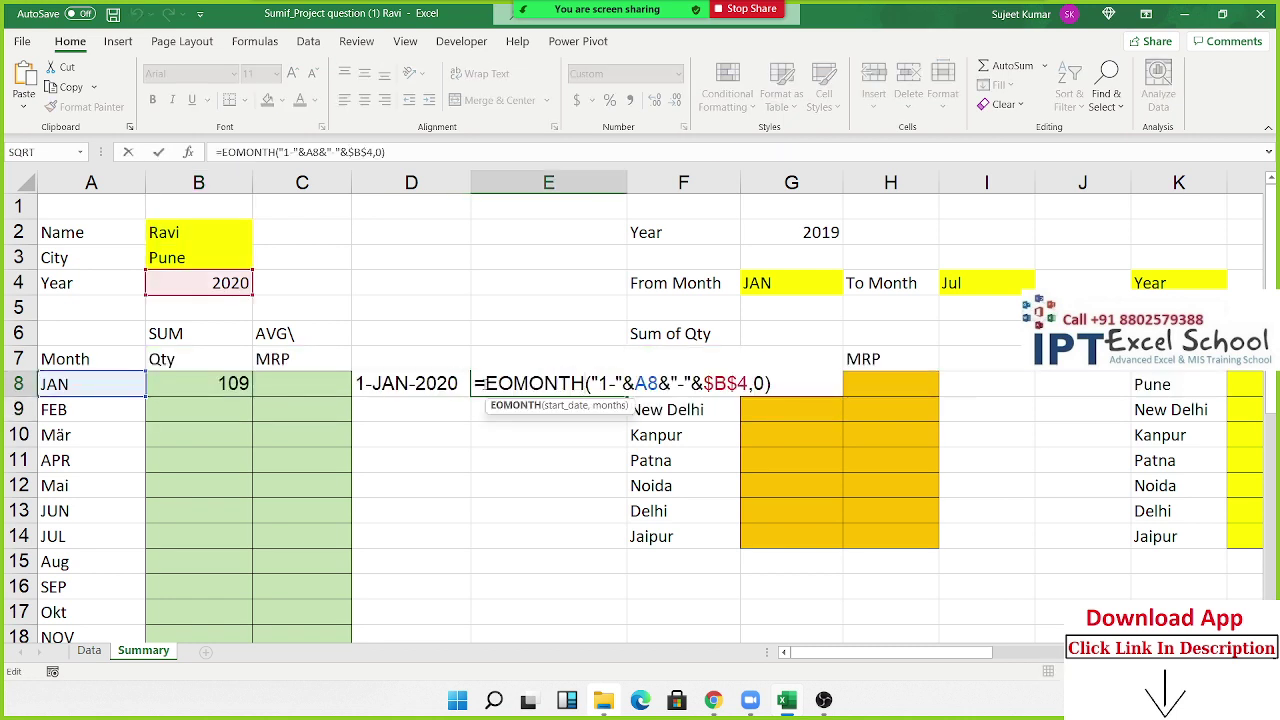
pyautogui.moveTo(485, 384); pyautogui.dragTo(829, 396)
pyautogui.hotkey('ctrl', 'c')
pyautogui.press('Escape')
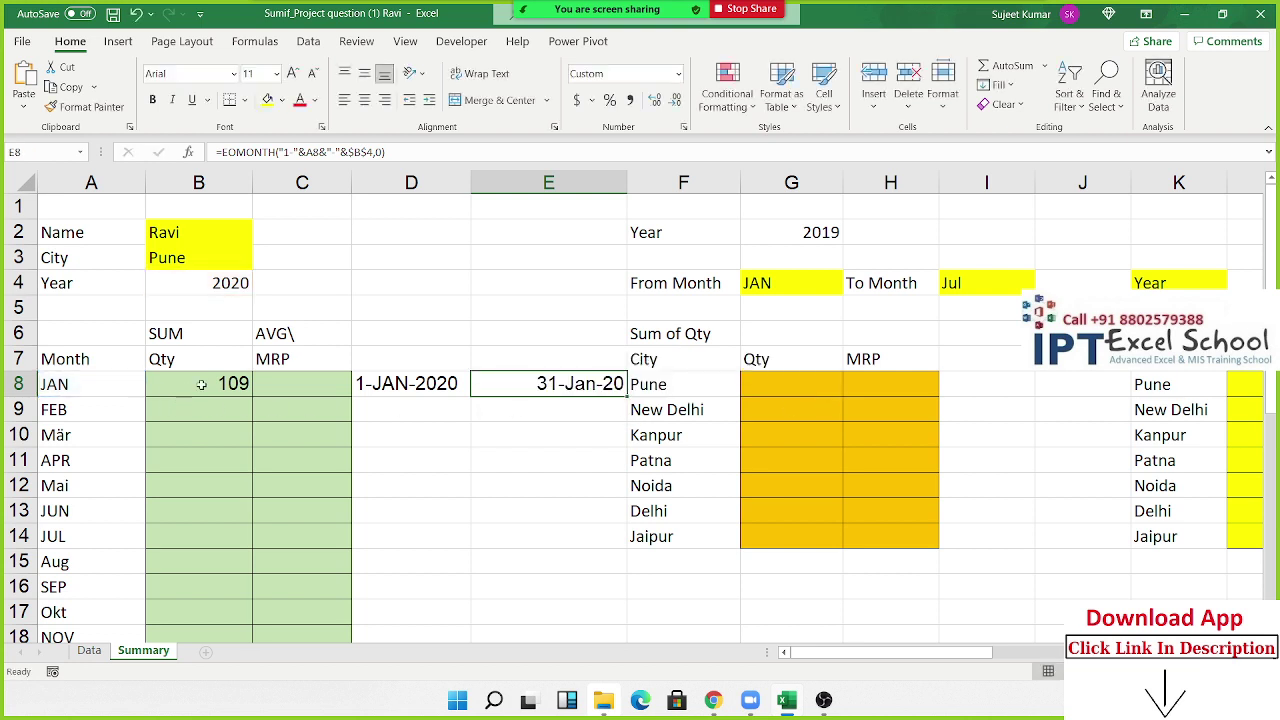
pyautogui.doubleClick(200, 384)
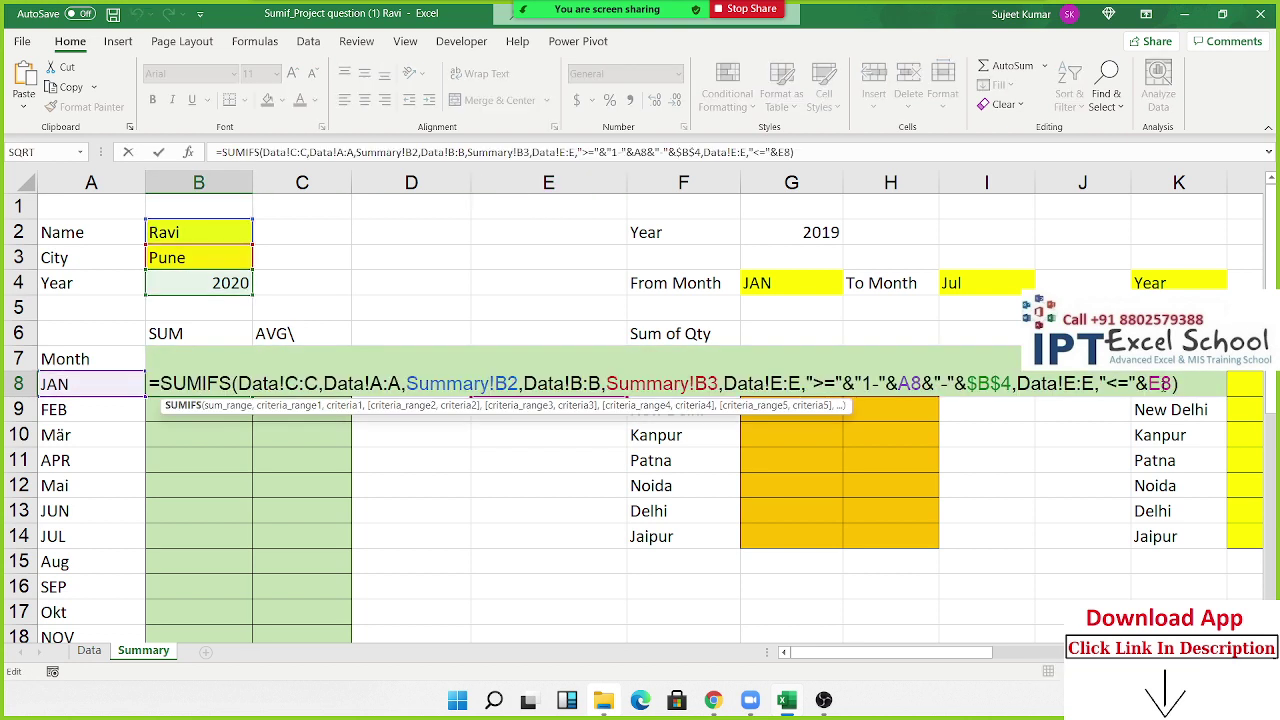
pyautogui.doubleClick(1158, 384)
pyautogui.hotkey('ctrl', 'v')
pyautogui.hotkey('ctrl', 'Return')
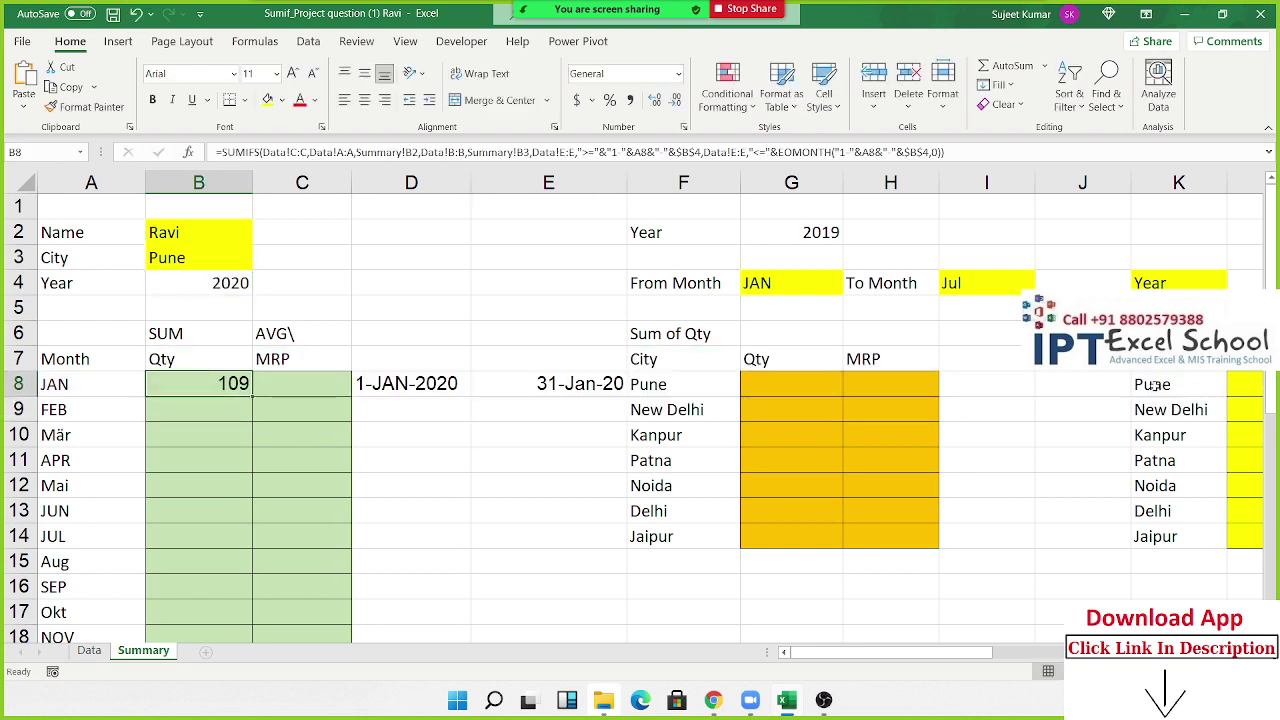
# Step: In B8's SUMIFS, make the Data!C:C and Data!A:A ranges and the Summary!B2 name criterion absolute
pyautogui.doubleClick(192, 378)
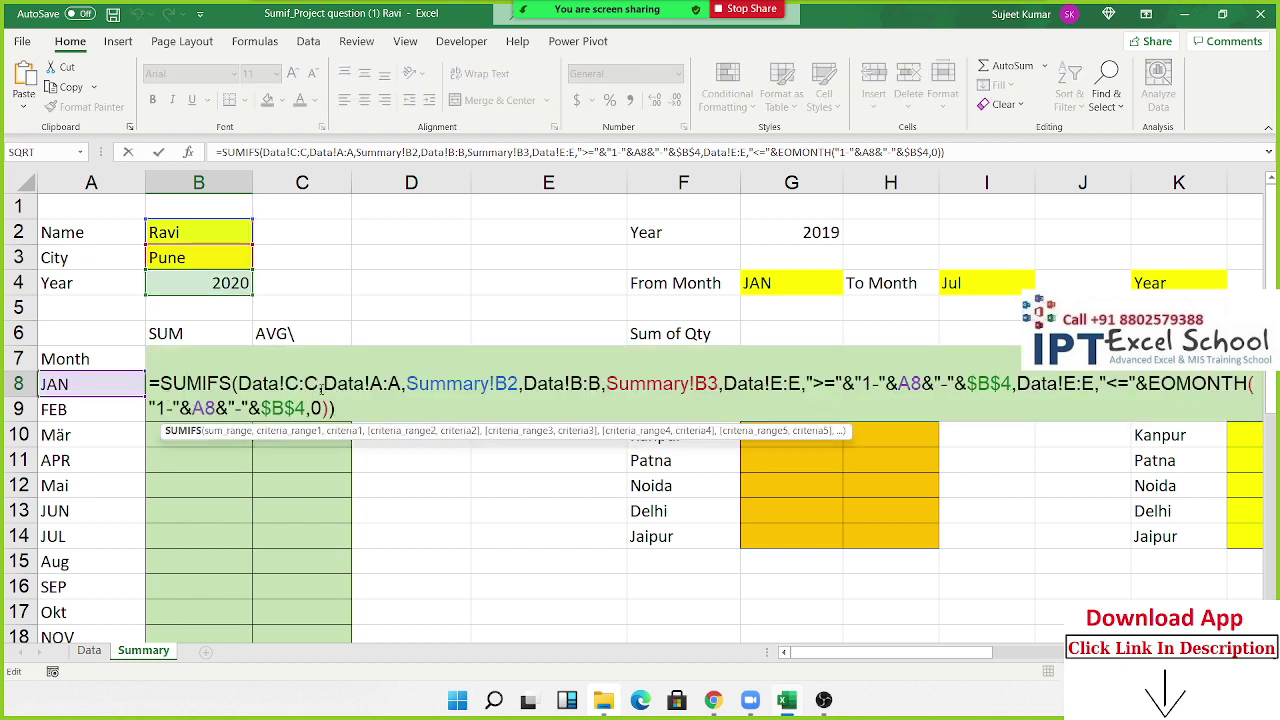
pyautogui.click(302, 384)
pyautogui.press('F4')
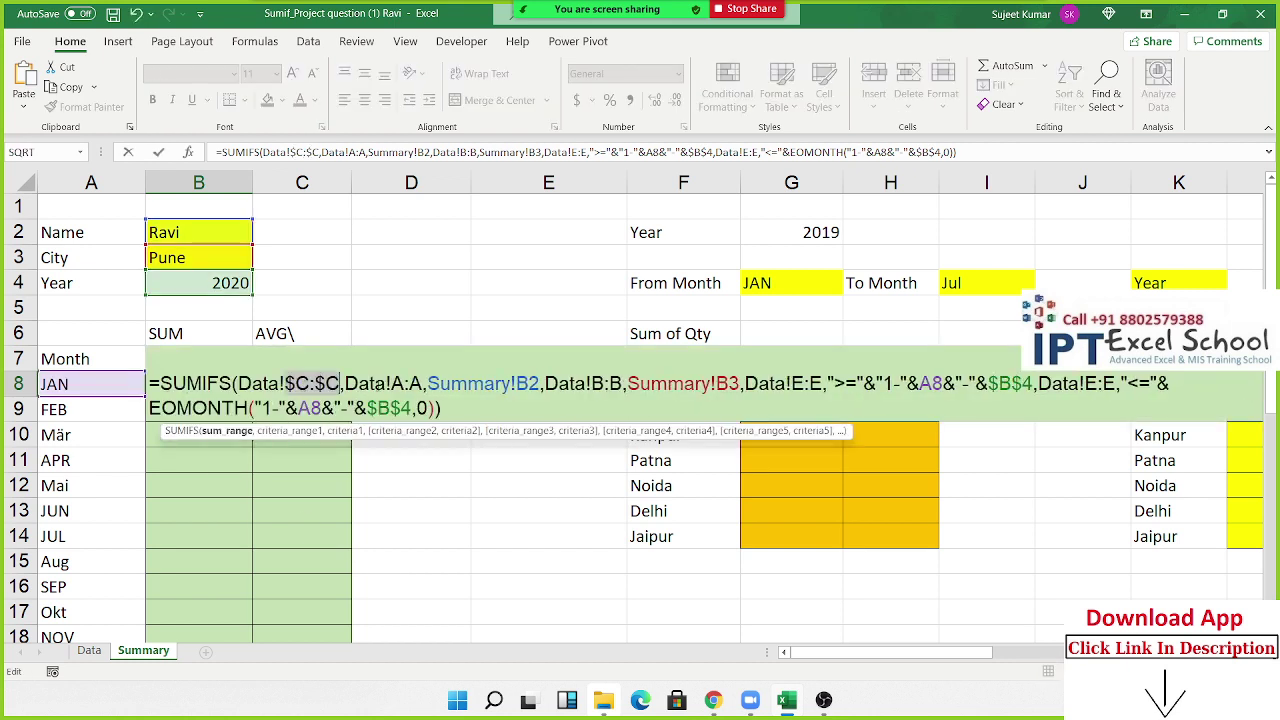
pyautogui.click(424, 384)
pyautogui.press('F4')
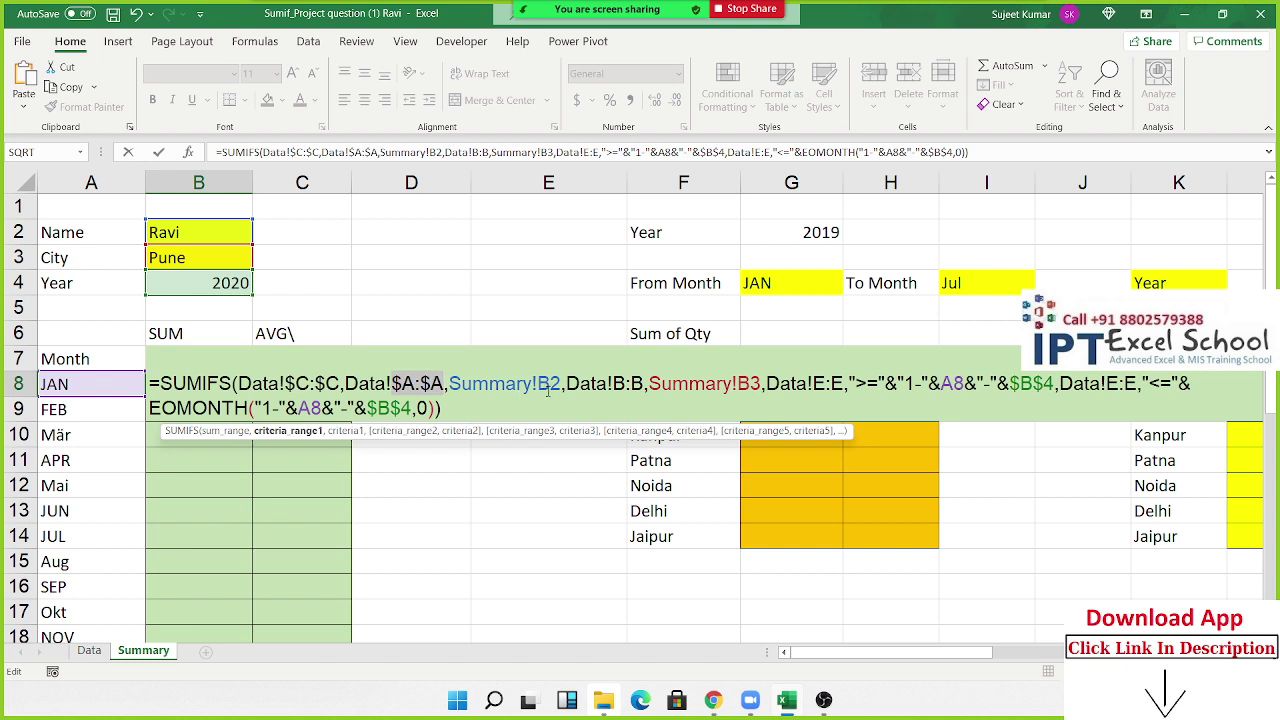
pyautogui.click(556, 385)
pyautogui.press('F4')
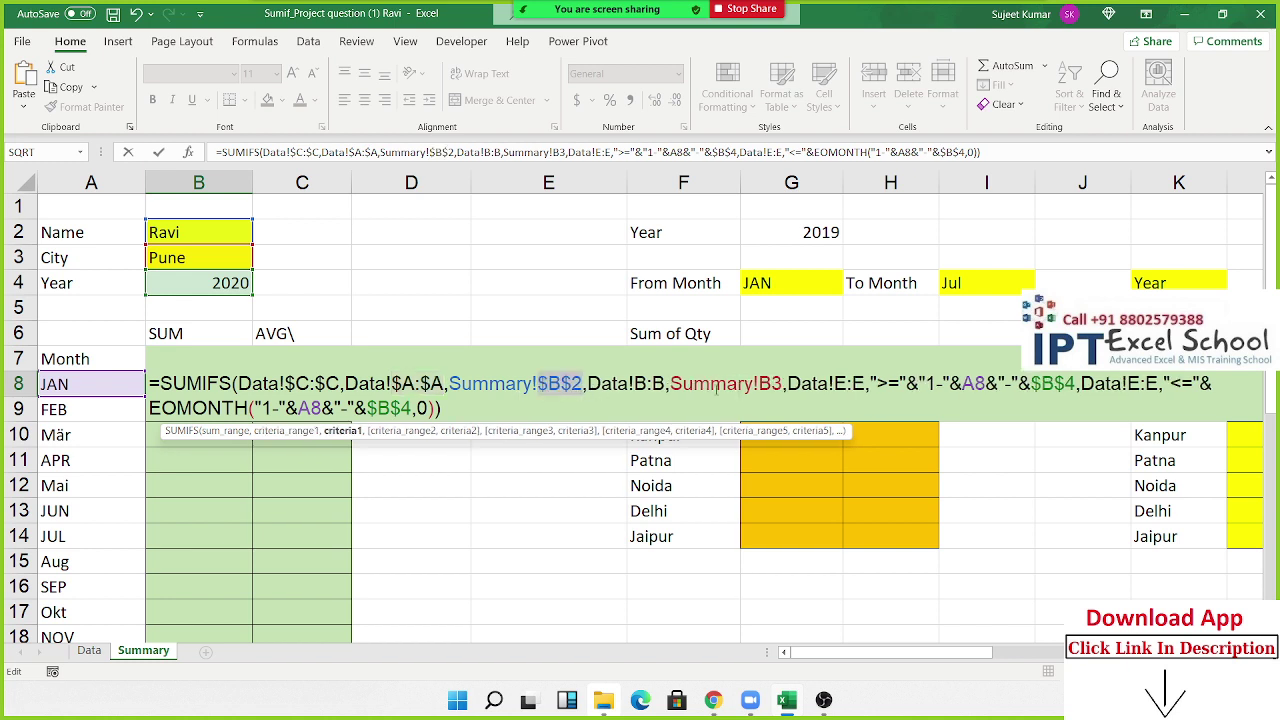
# Step: Lock Data!B:B, the Summary!B3 city criterion and Data!E:E, then commit so B8 shows 109
pyautogui.click(666, 384)
pyautogui.press('F4')
pyautogui.click(786, 384)
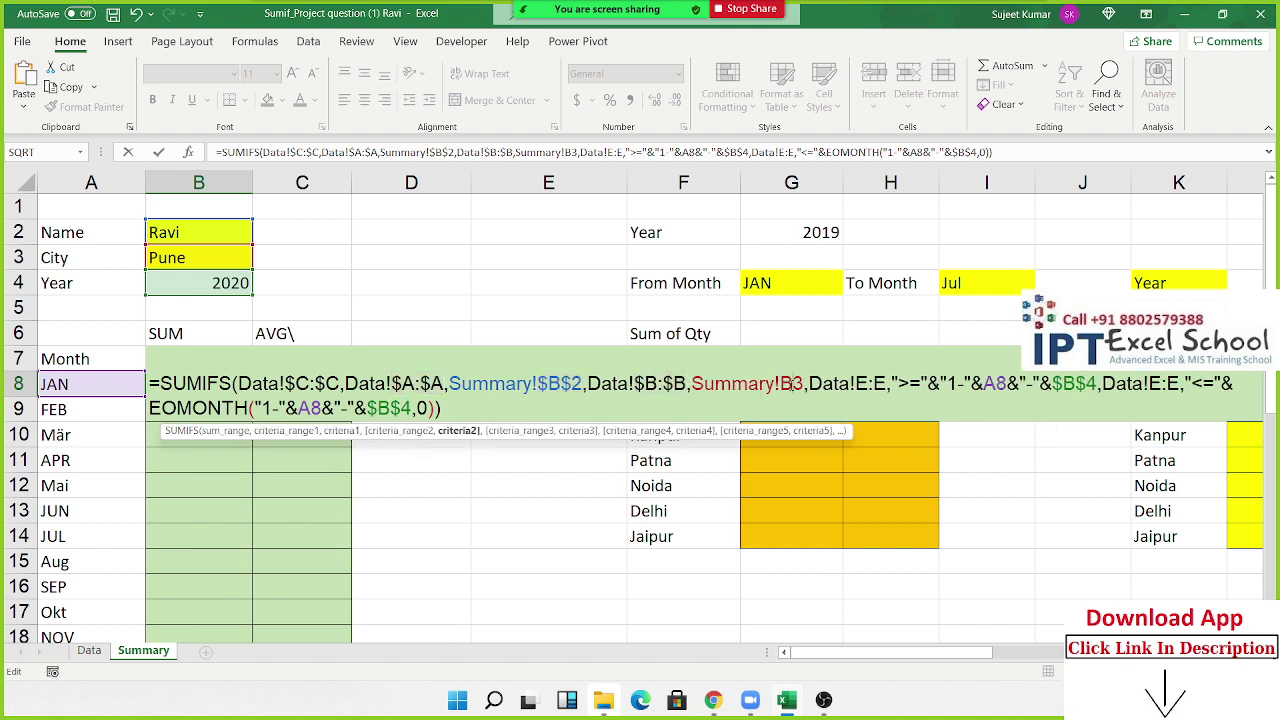
pyautogui.press('F4')
pyautogui.click(884, 384)
pyautogui.press('F4')
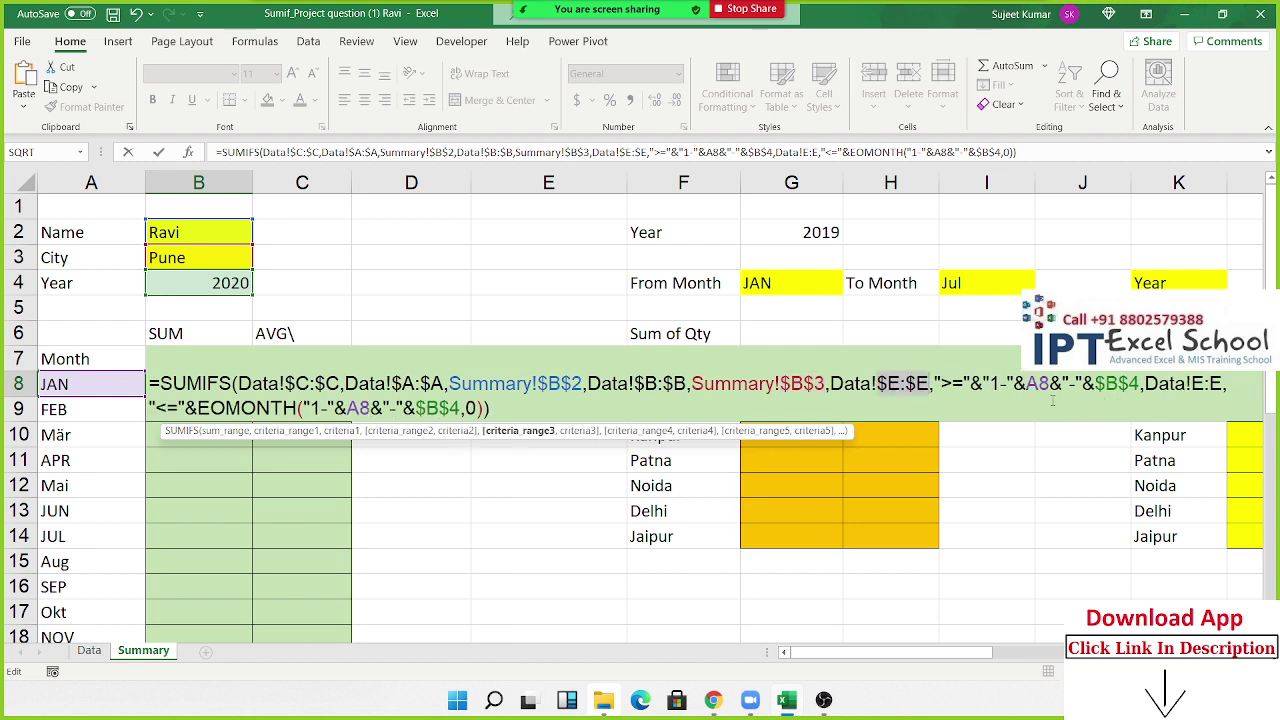
pyautogui.hotkey('ctrl', 'Return')
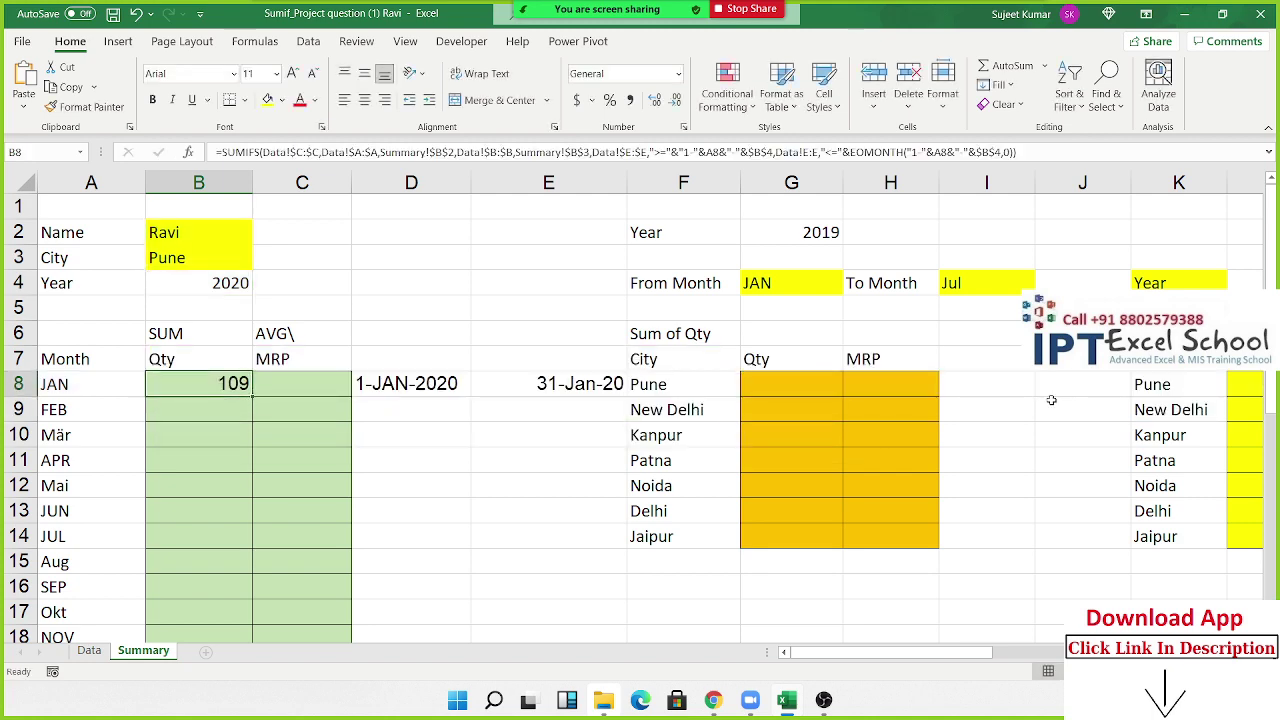
pyautogui.scroll(-1, 1051, 400)
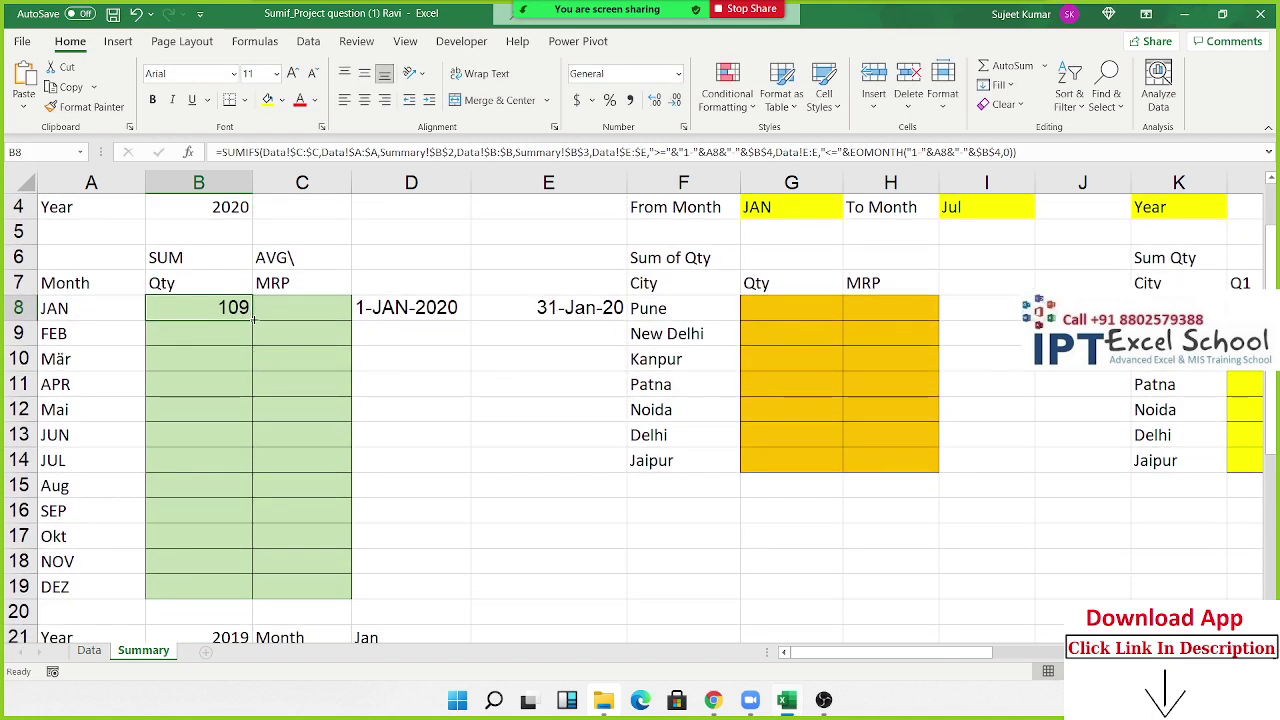
# Step: Fill B8's SUMIFS down through DEZ and set the Year in B4 to 2021
pyautogui.doubleClick(253, 318)
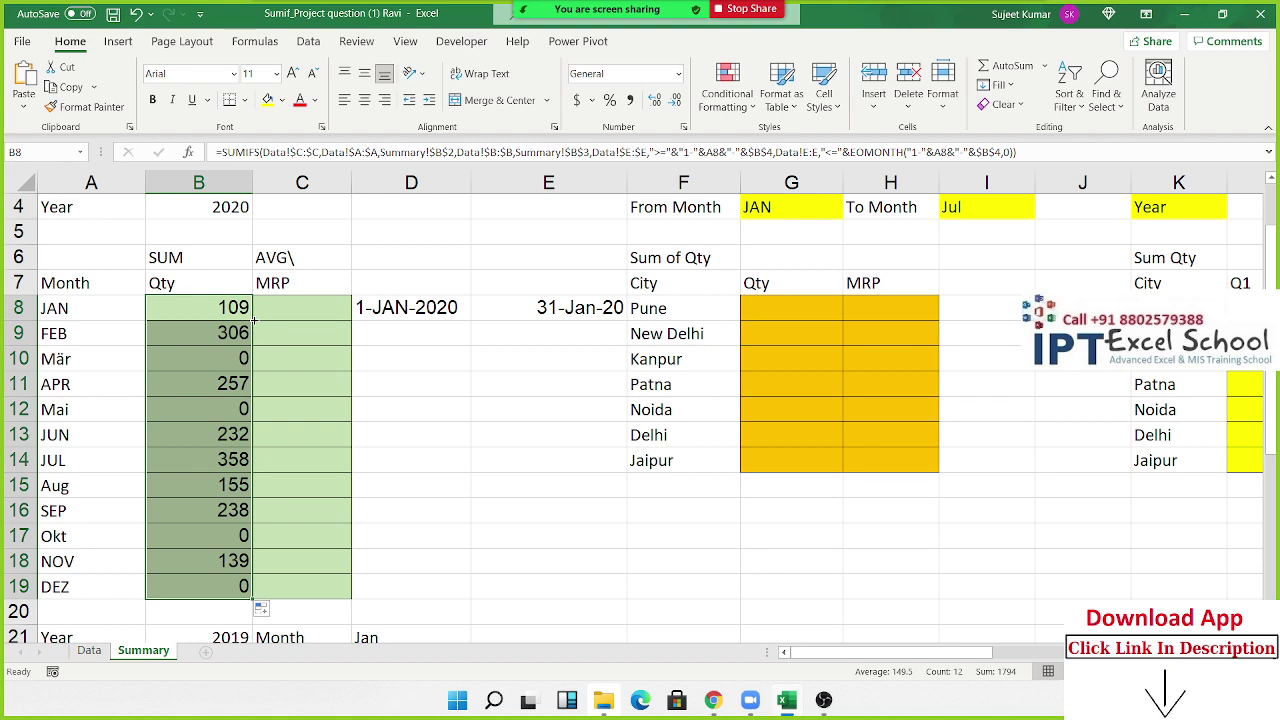
pyautogui.scroll(1, 205, 288)
pyautogui.click(205, 288)
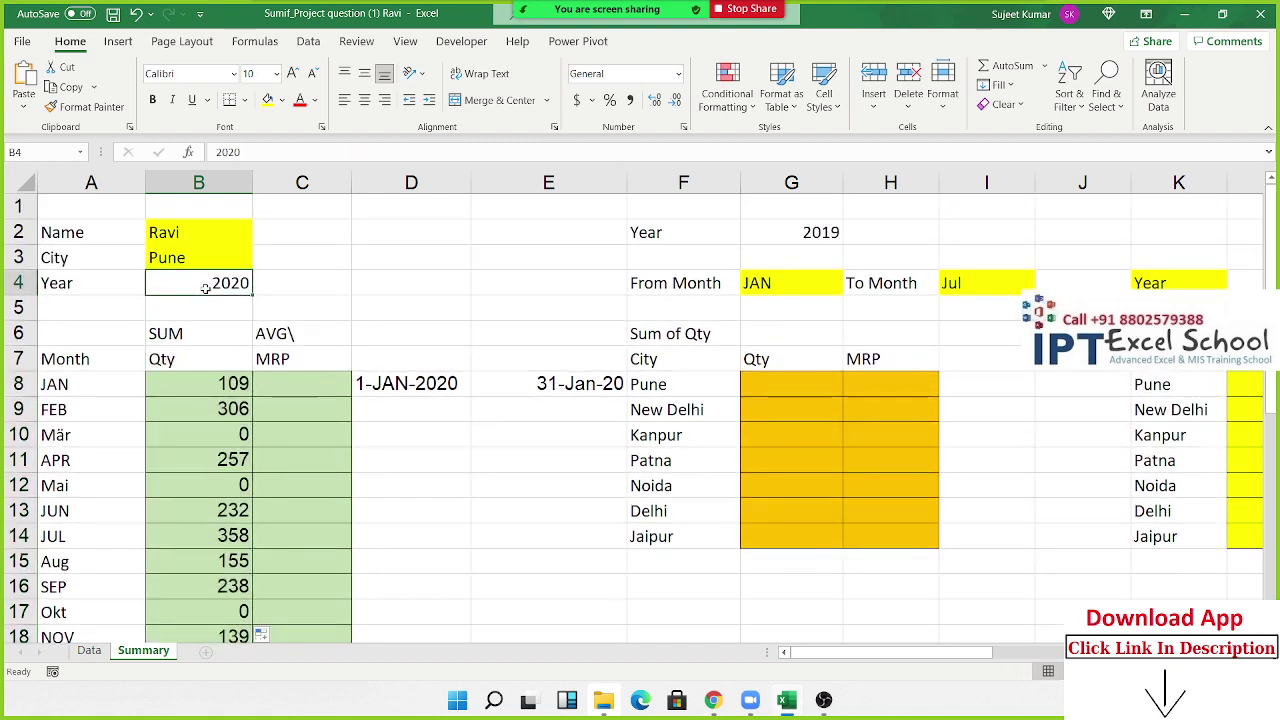
pyautogui.write('2021')
pyautogui.press('Return')
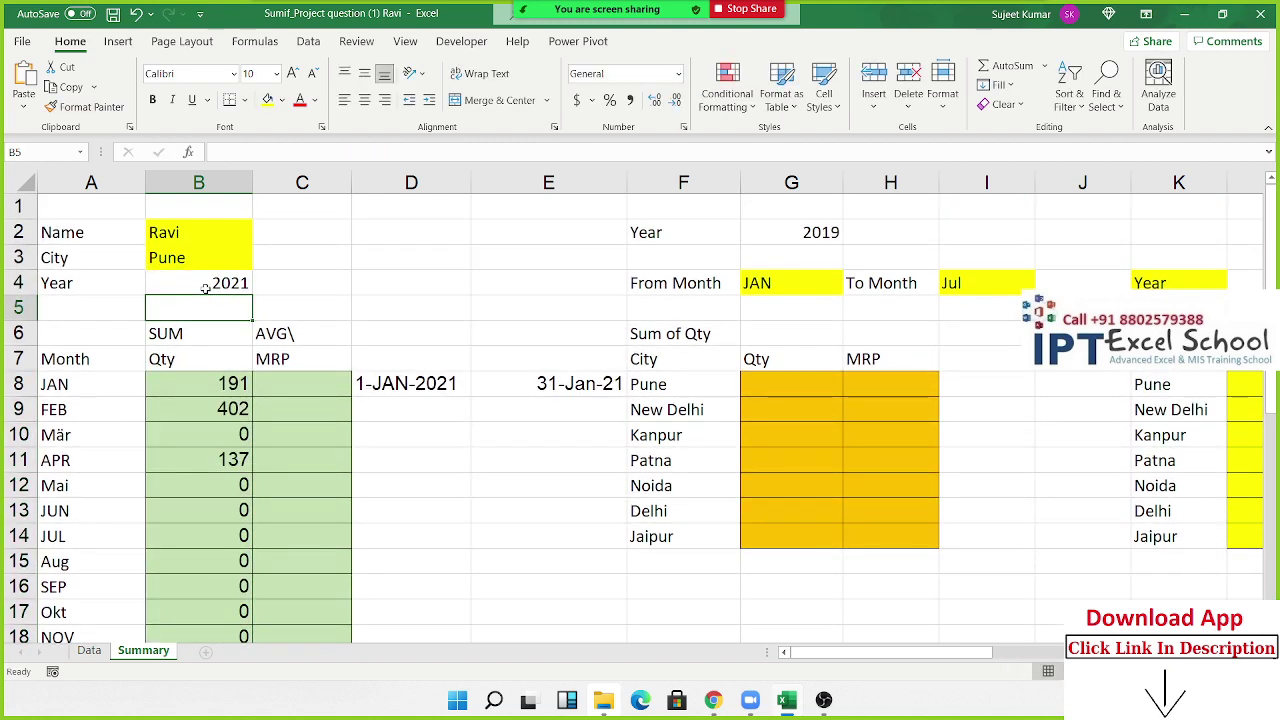
# Step: Change the Year in B4 to 2019 so the months recalculate, JAN showing 316
pyautogui.click(216, 282)
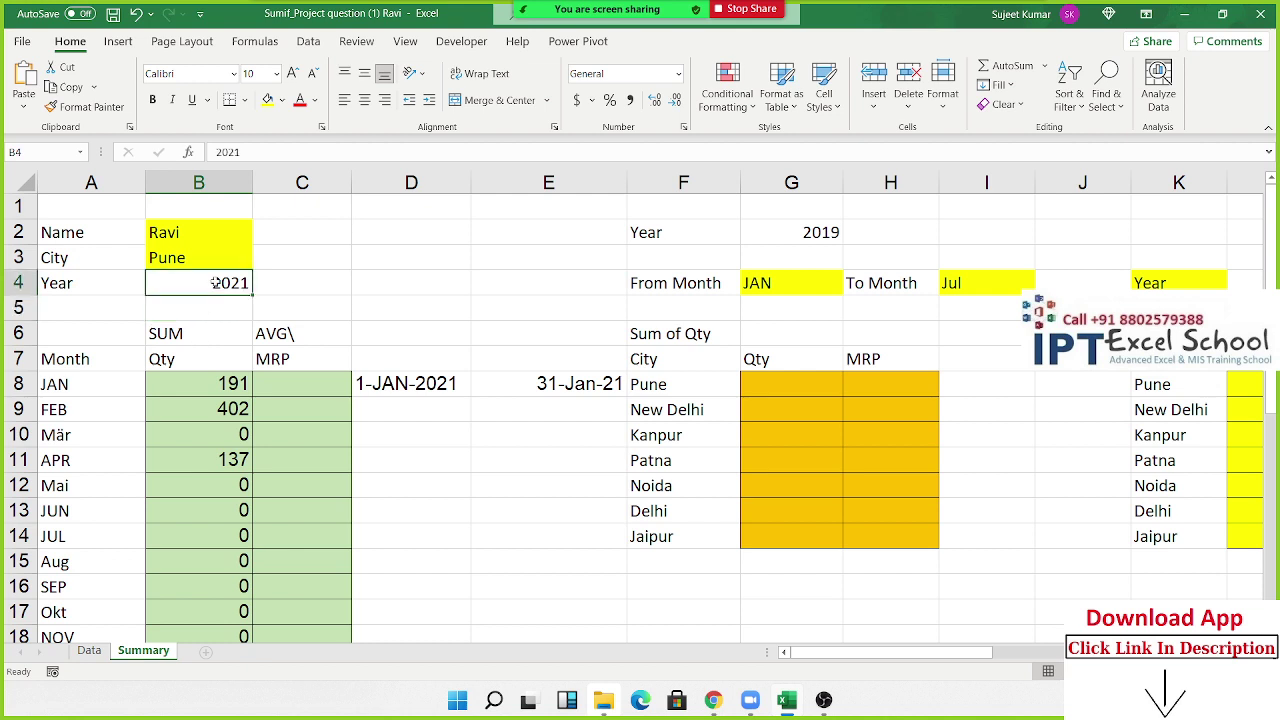
pyautogui.write('2019')
pyautogui.press('Return')
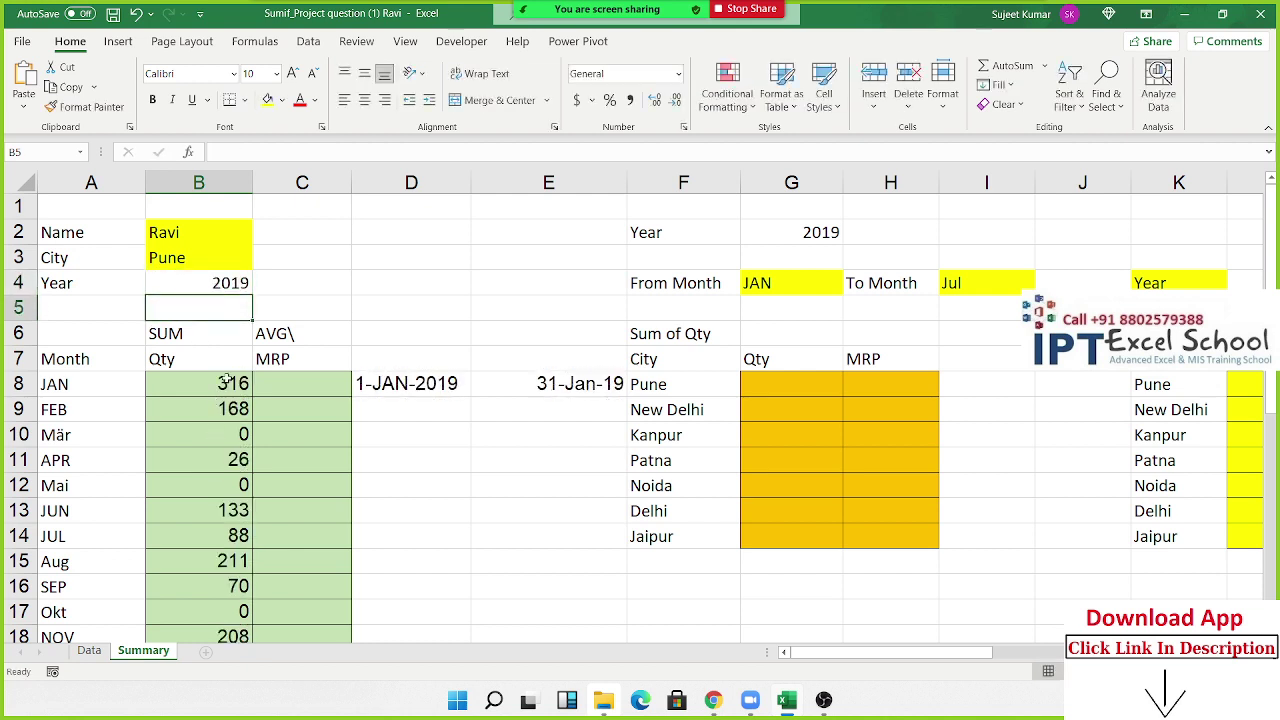
pyautogui.scroll(-2, 228, 385)
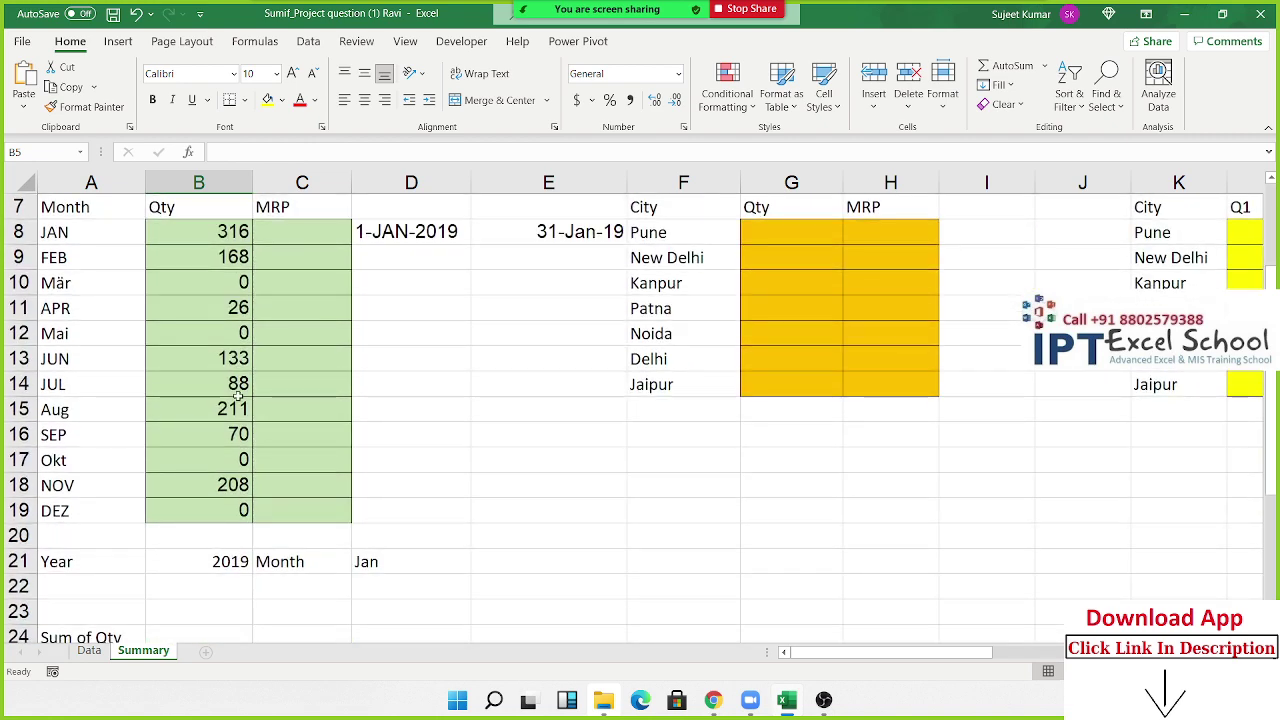
pyautogui.scroll(1, 237, 396)
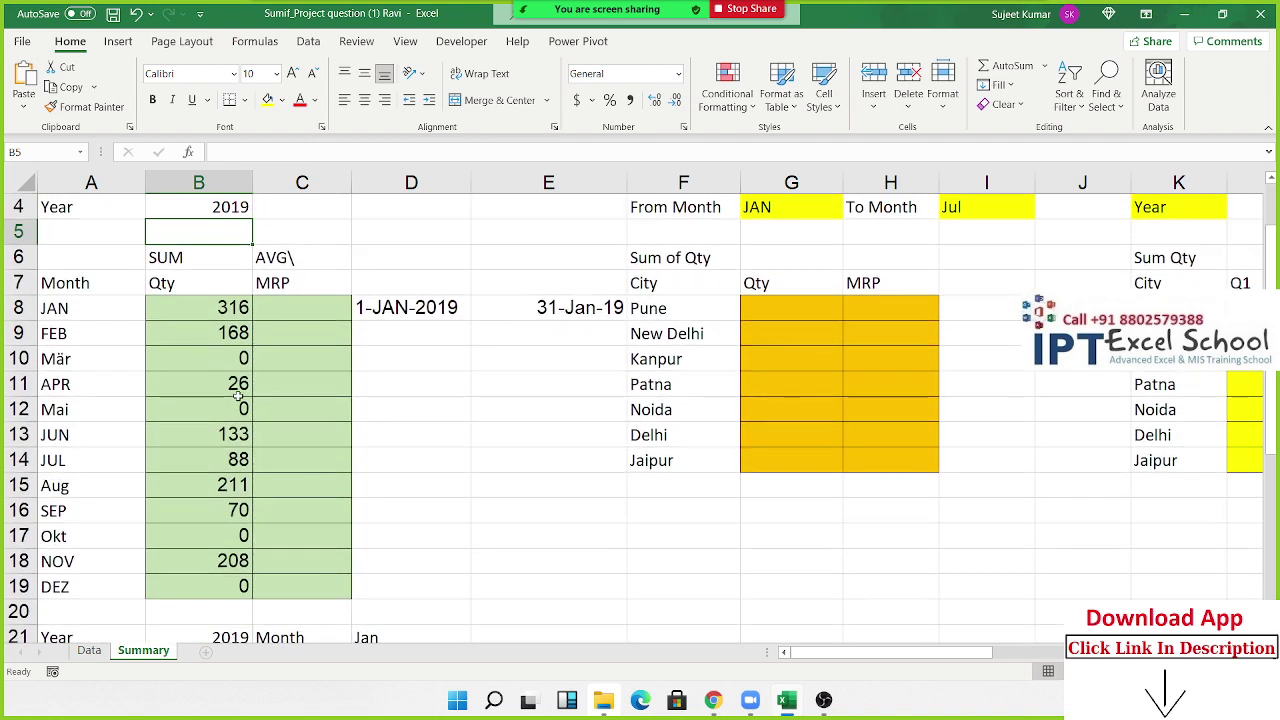
# Step: Close the Zoom participant list and review the From/To Month cells and the city Qty and MRP table G8:H14
pyautogui.click(512, 28)
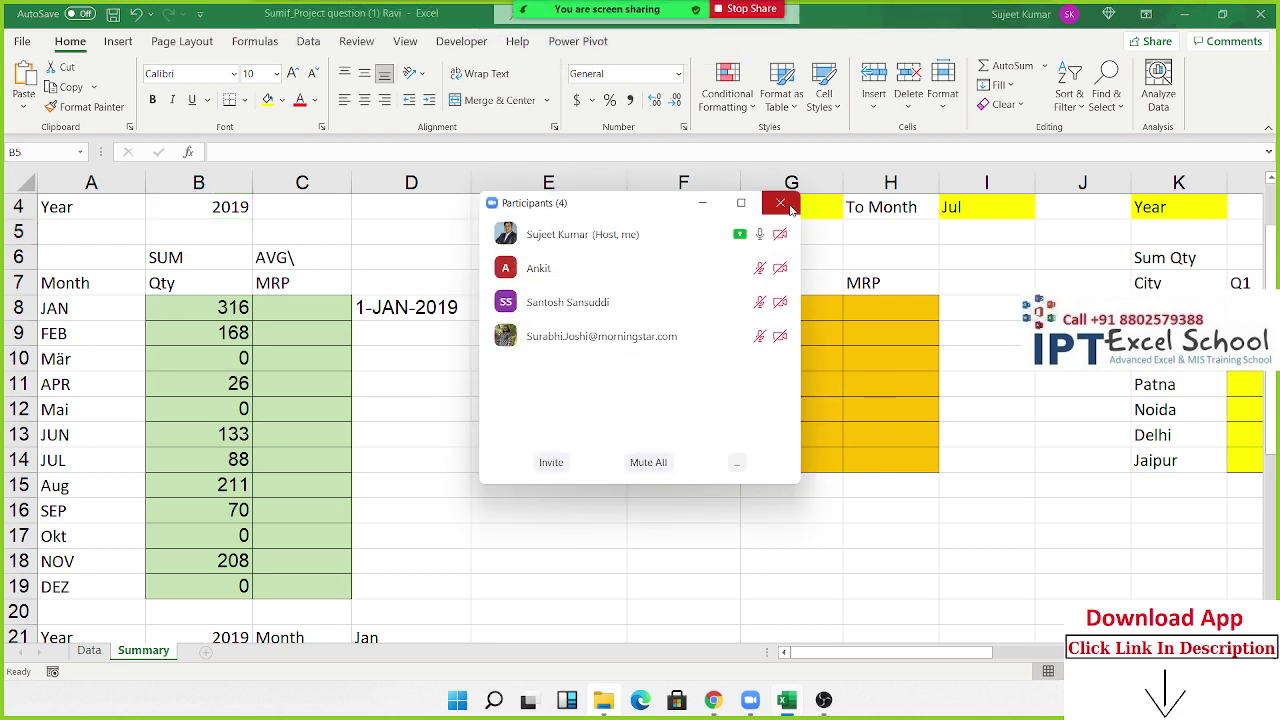
pyautogui.click(780, 203)
pyautogui.scroll(-1, 606, 381)
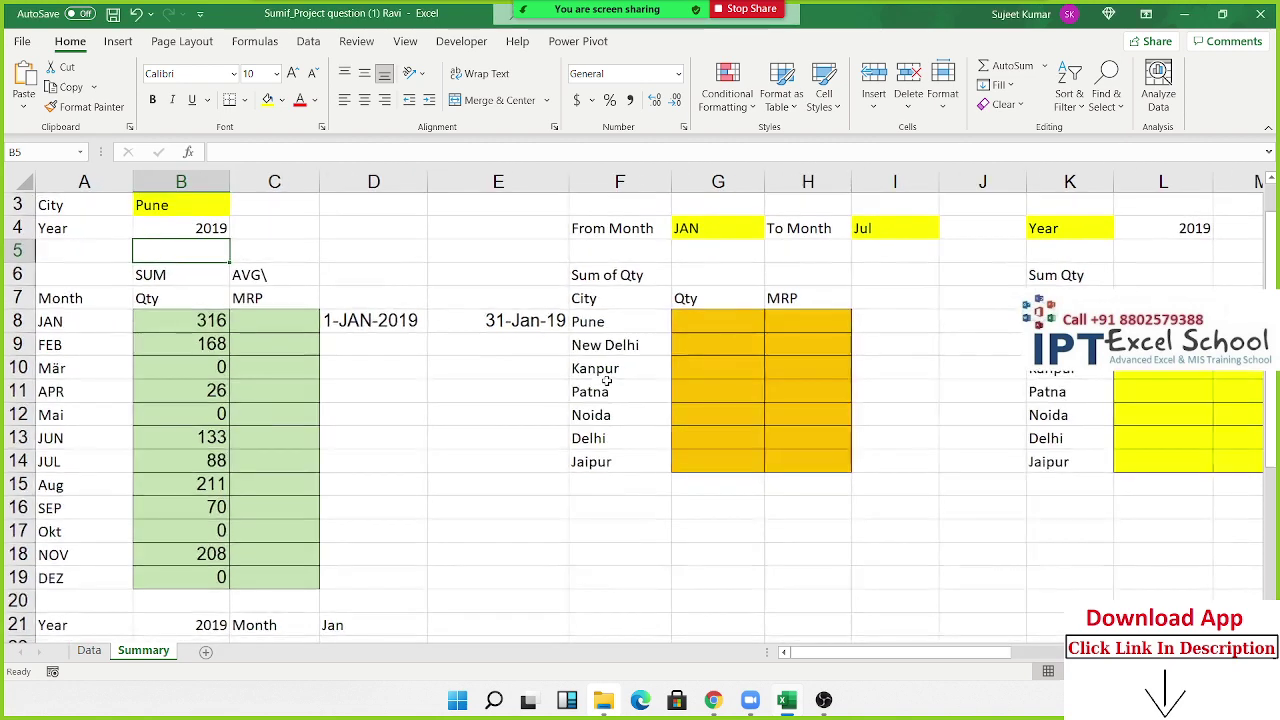
pyautogui.click(779, 369)
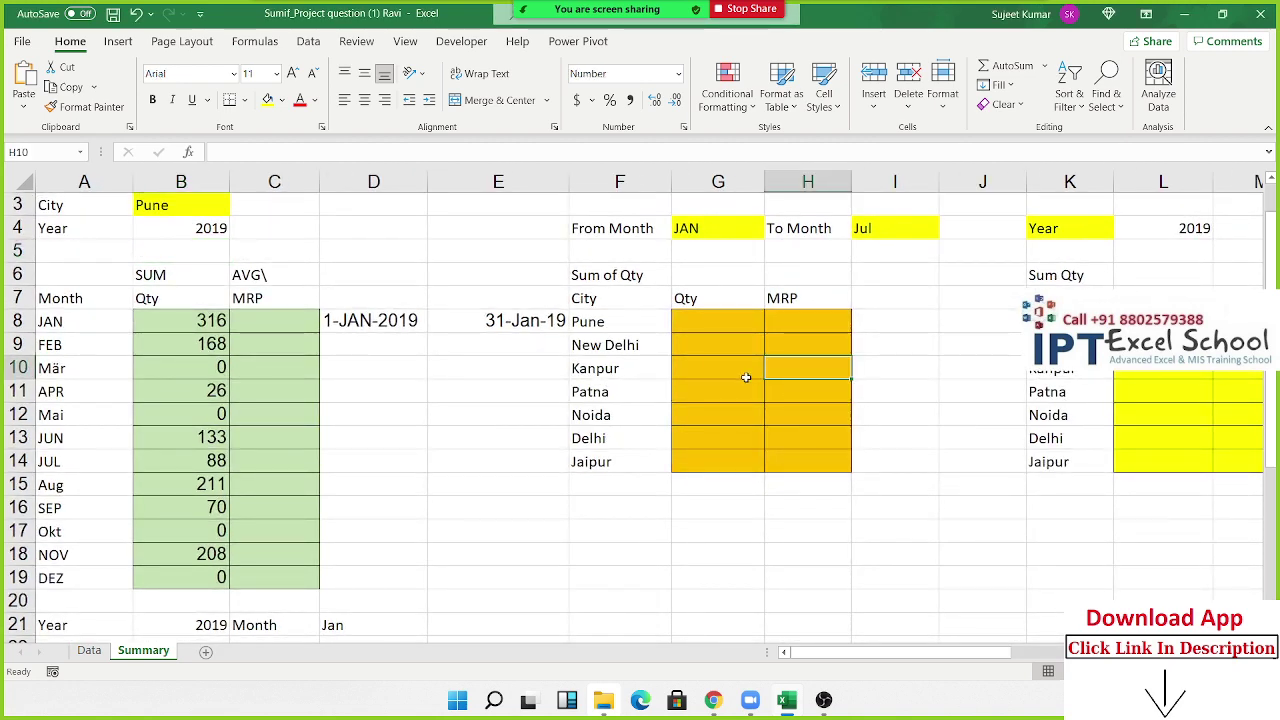
pyautogui.click(685, 229)
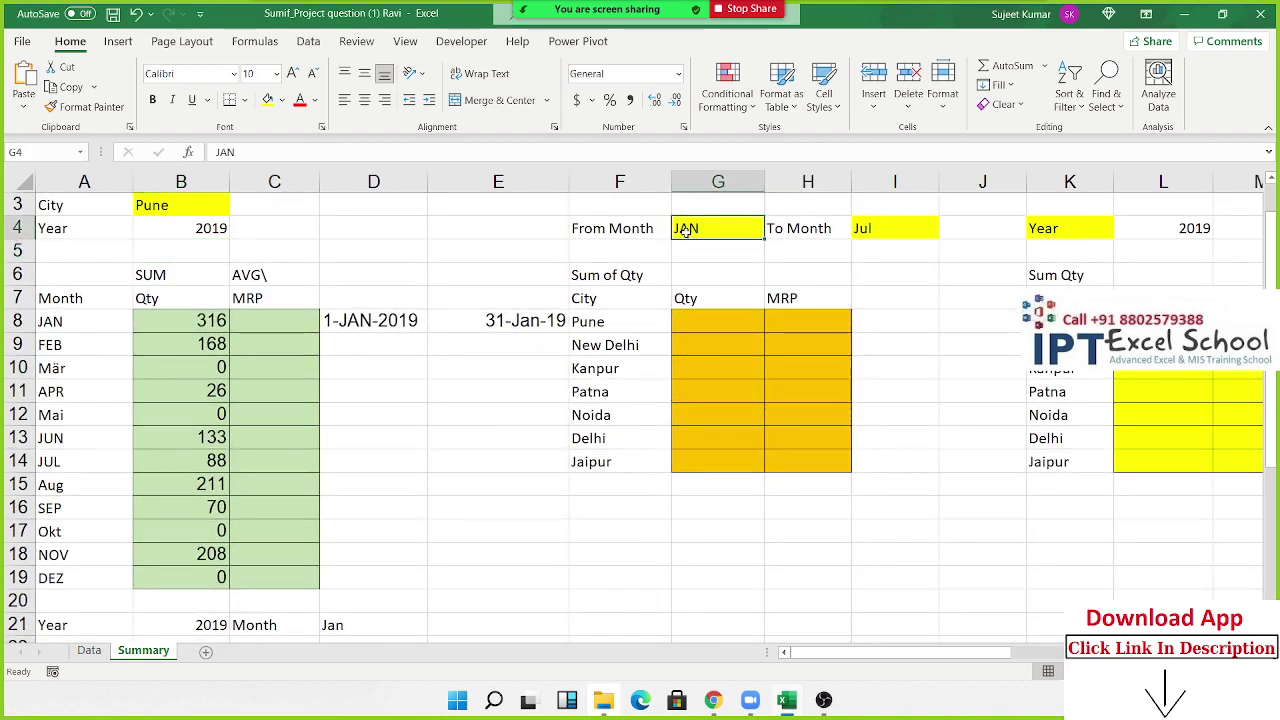
pyautogui.click(908, 229)
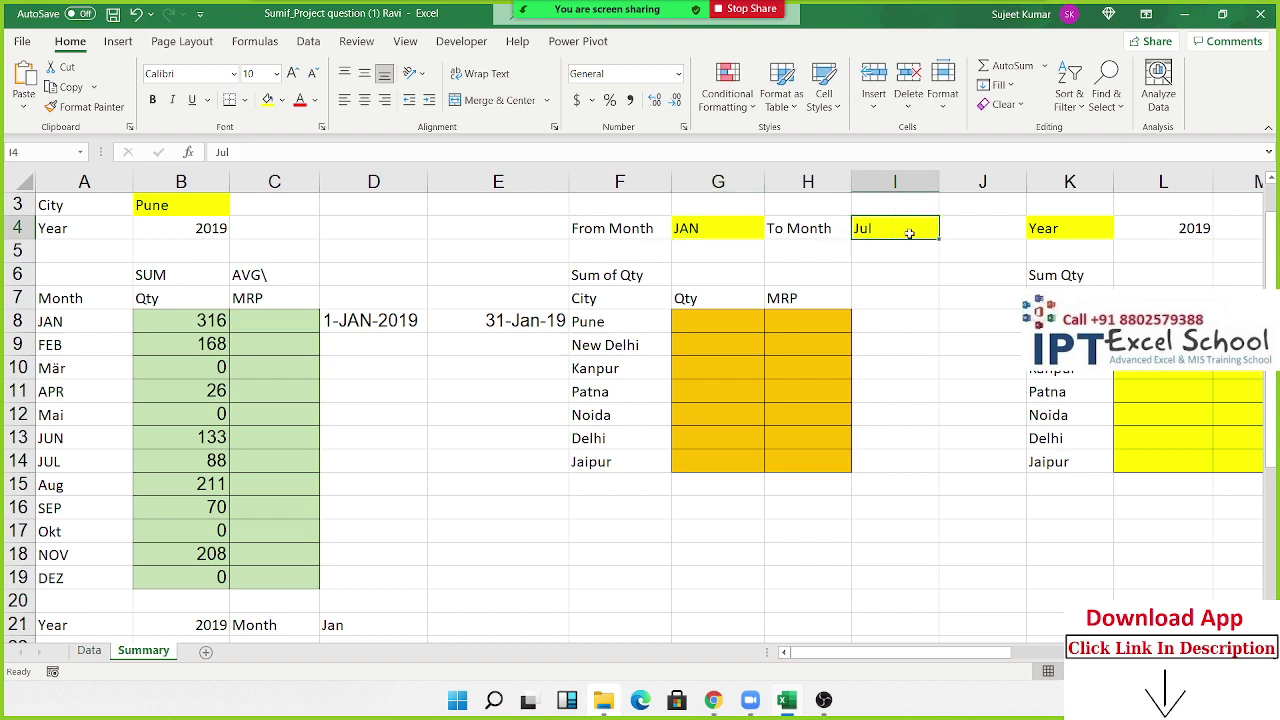
pyautogui.moveTo(731, 327); pyautogui.dragTo(792, 460)
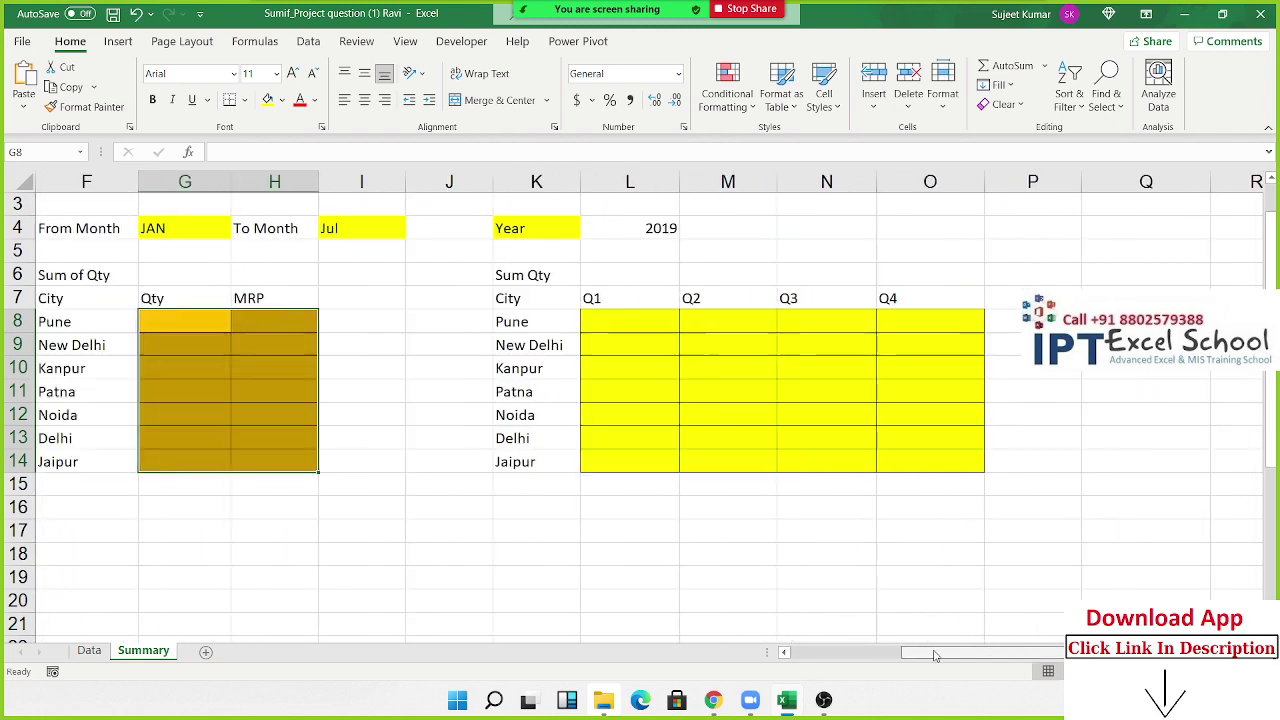
pyautogui.moveTo(826, 659); pyautogui.dragTo(936, 659)
# Step: Review the quarterly Sum Qty table and the B3:J14 summary, then go to cell E5 on the Data sheet
pyautogui.click(535, 232)
pyautogui.moveTo(410, 298); pyautogui.dragTo(850, 484)
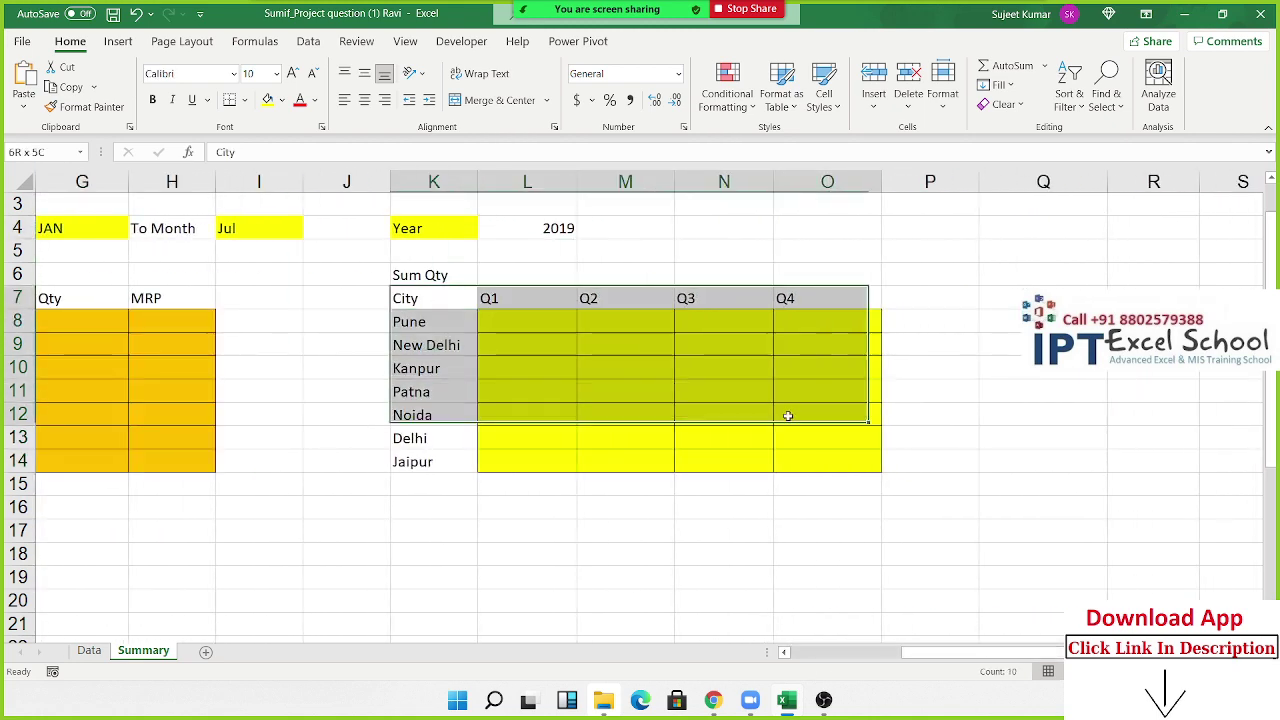
pyautogui.moveTo(950, 652); pyautogui.dragTo(730, 626)
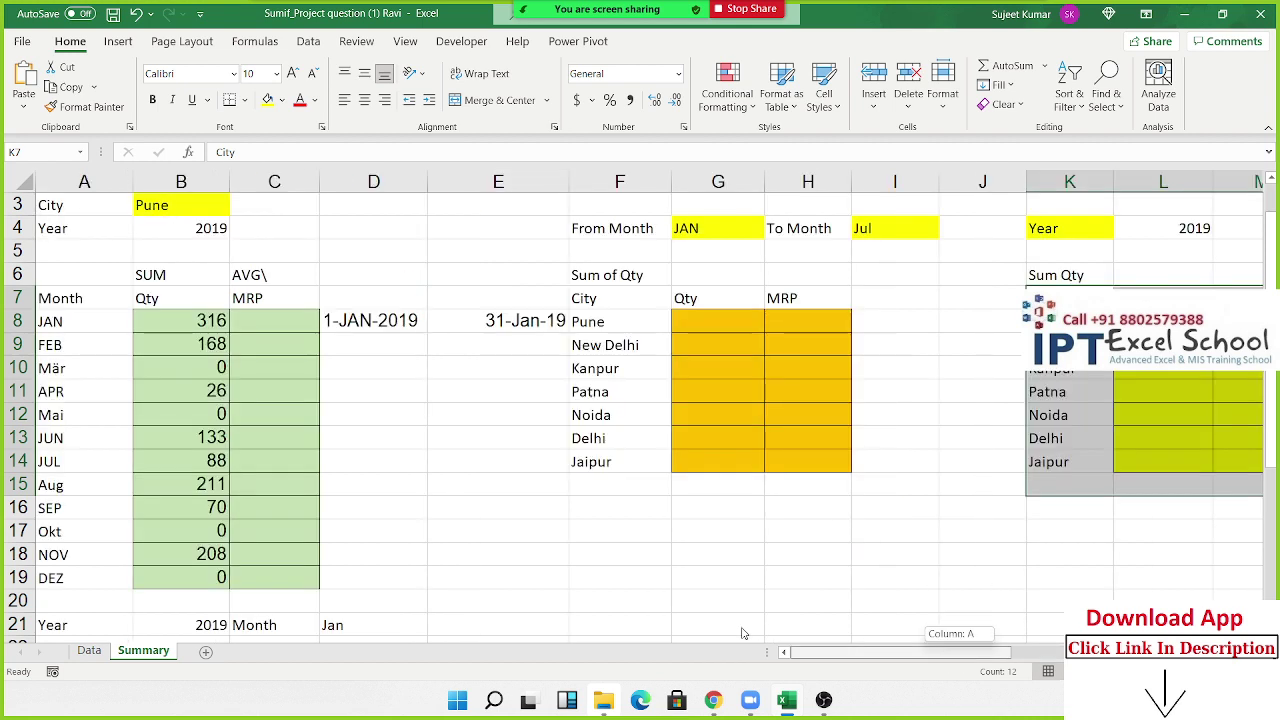
pyautogui.scroll(-3, 266, 507)
pyautogui.scroll(-2, 303, 423)
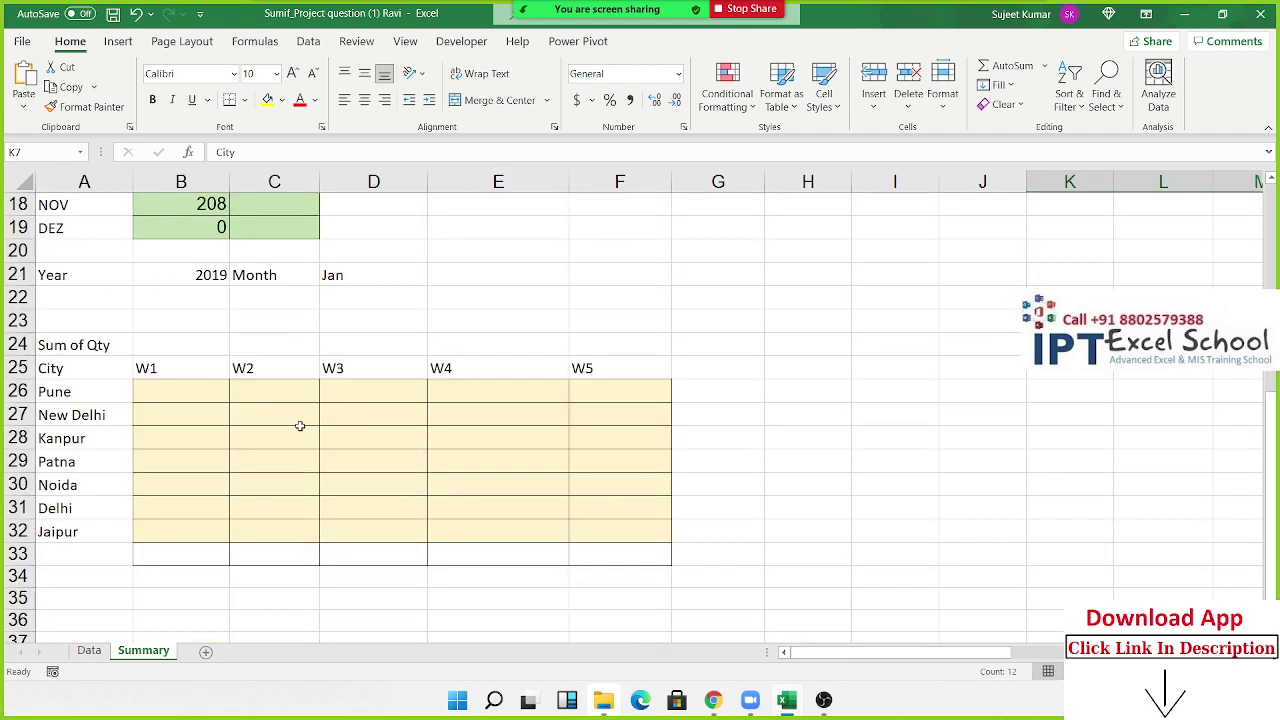
pyautogui.moveTo(200, 400); pyautogui.dragTo(566, 549)
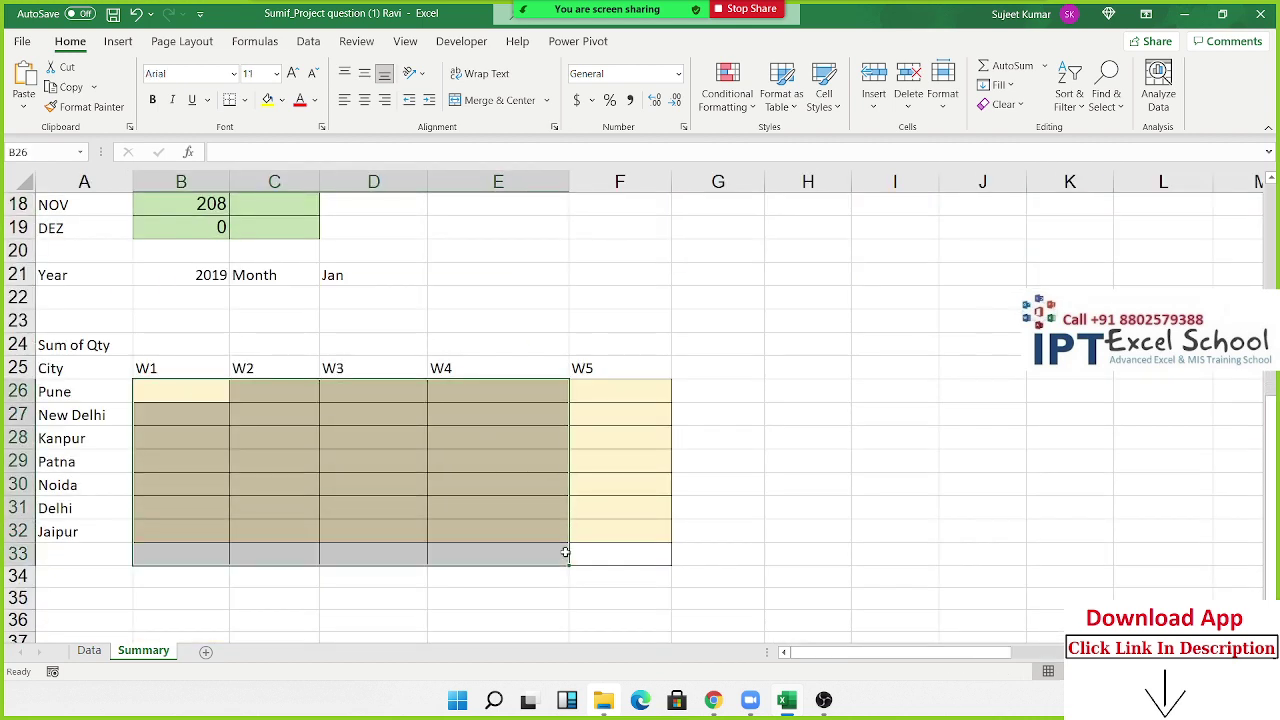
pyautogui.scroll(3, 498, 470)
pyautogui.scroll(3, 498, 470)
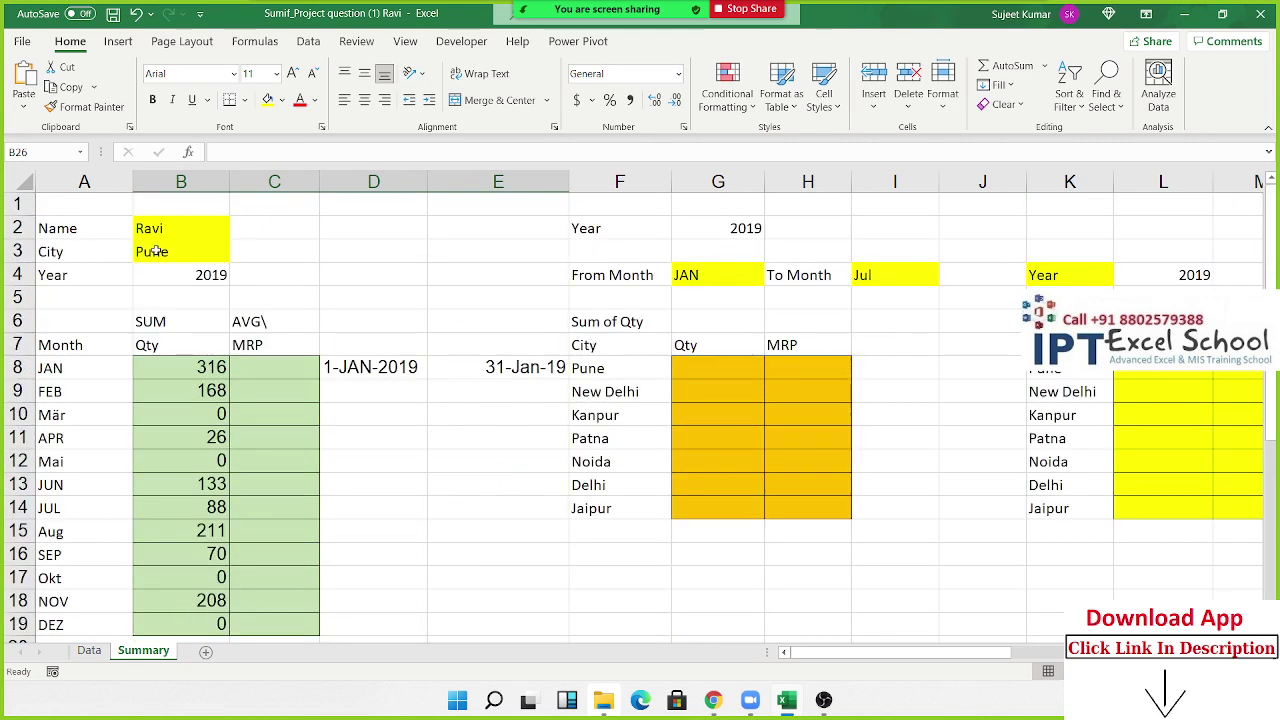
pyautogui.moveTo(155, 250)
pyautogui.mouseDown()
pyautogui.moveTo(1035, 513)
pyautogui.moveTo(1200, 535)
pyautogui.mouseUp()
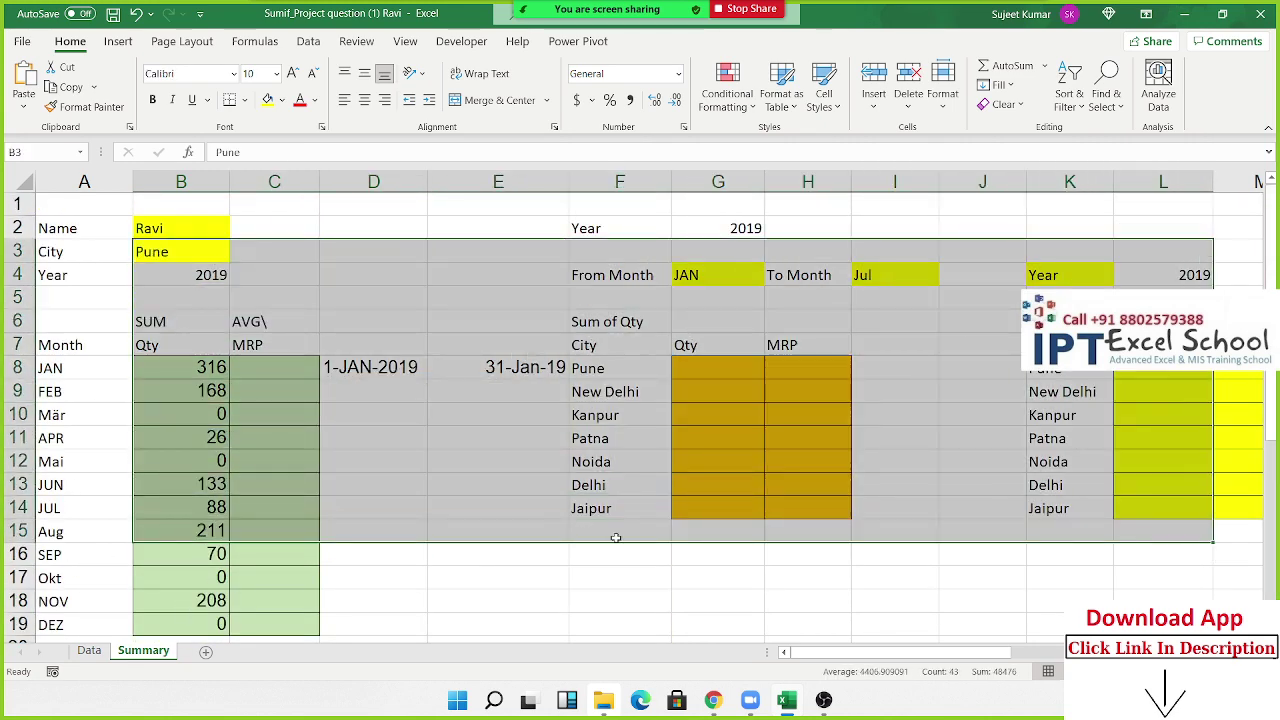
pyautogui.click(100, 653)
pyautogui.click(351, 340)
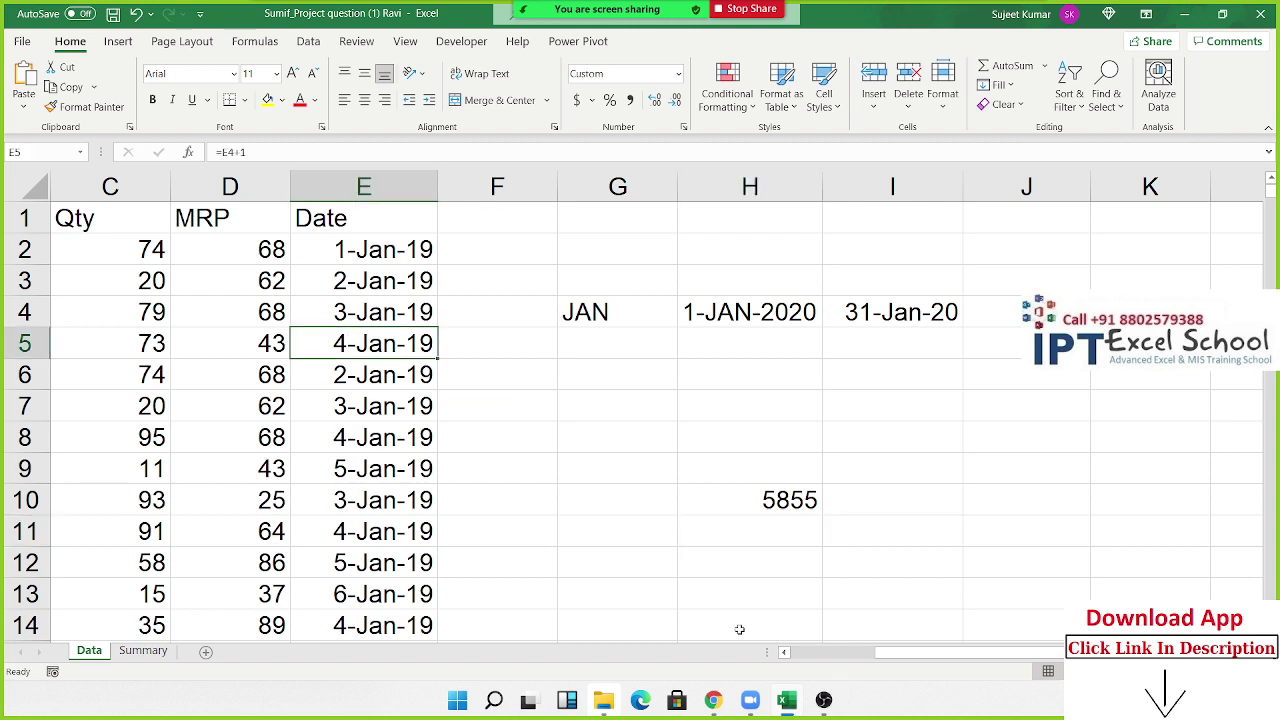
# Step: With the SumIfs Project email open, start a new message and type a partial contact name in To
pyautogui.click(718, 704)
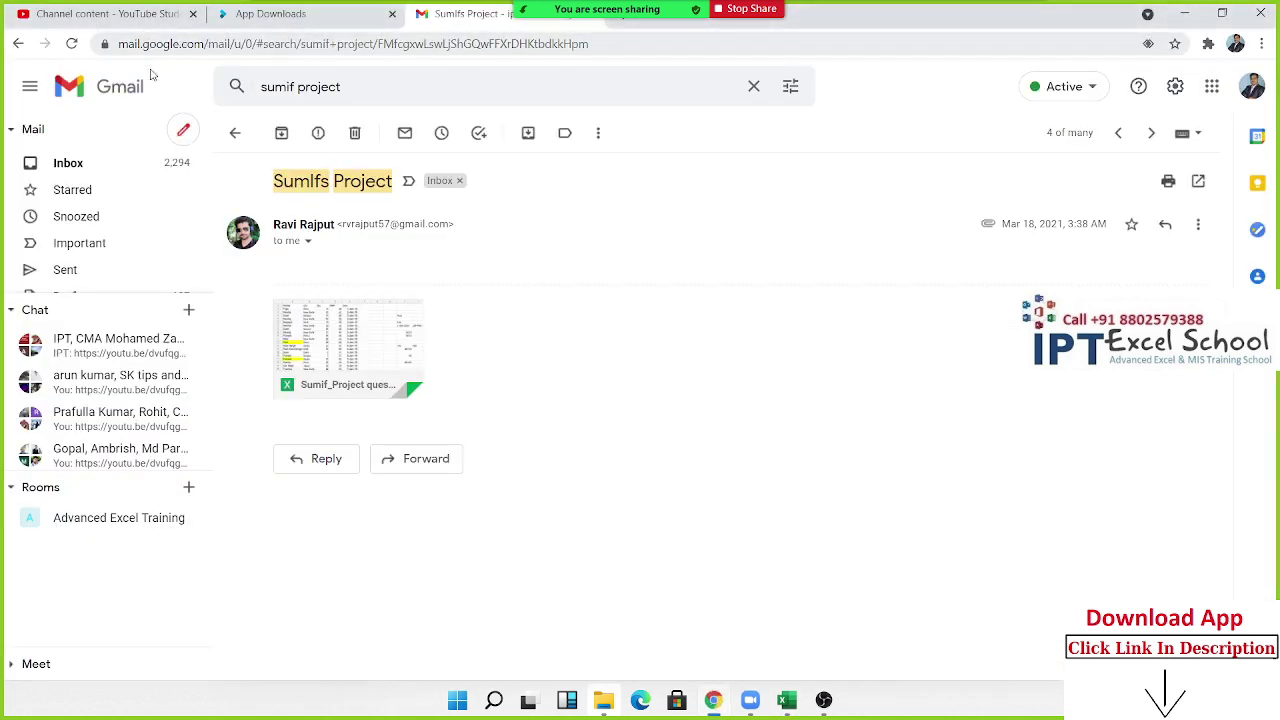
pyautogui.click(180, 133)
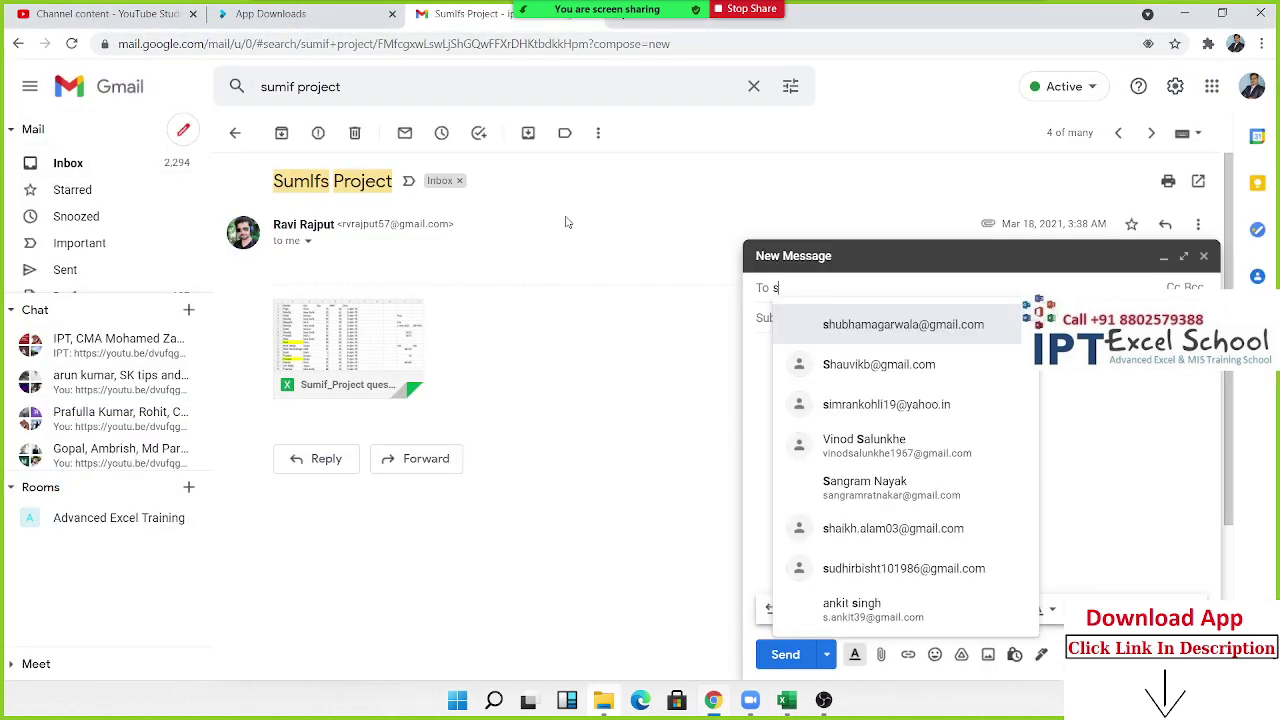
pyautogui.write('sur')
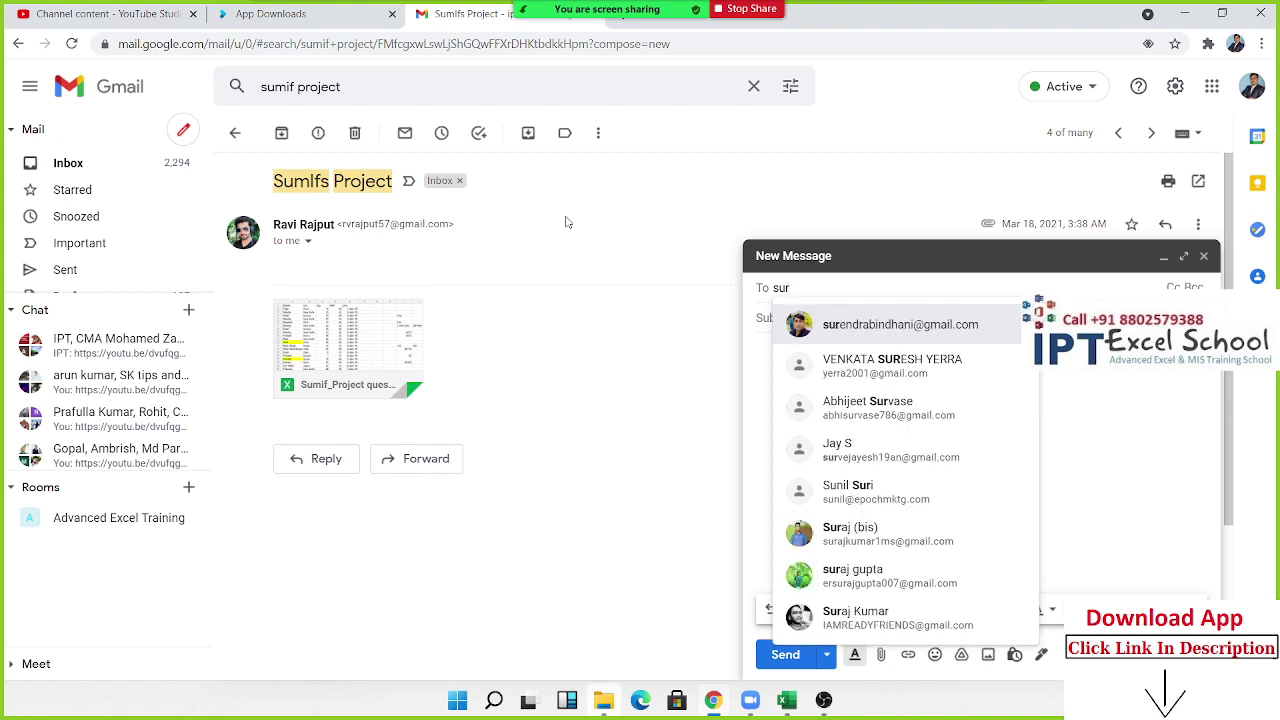
pyautogui.write('b')
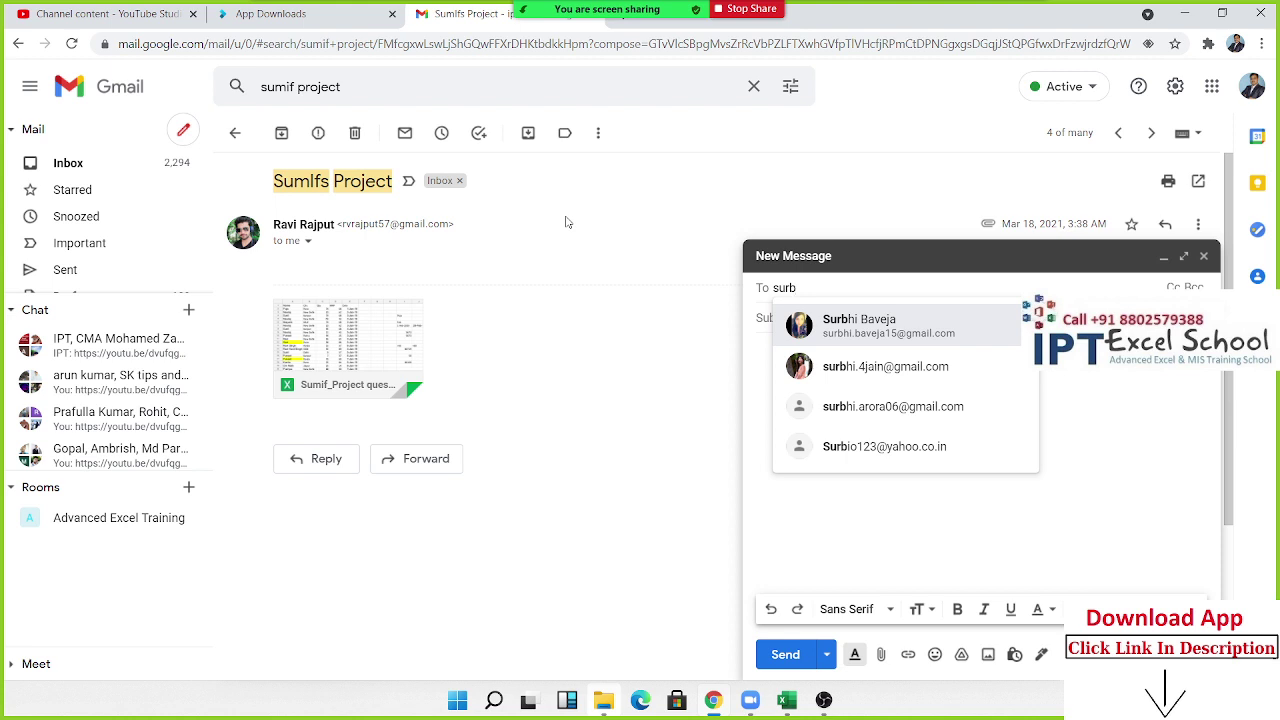
# Step: Add the first two recipients to the To field from the contact suggestions
pyautogui.press('BackSpace')
pyautogui.press('BackSpace')
pyautogui.press('BackSpace')
pyautogui.press('BackSpace')
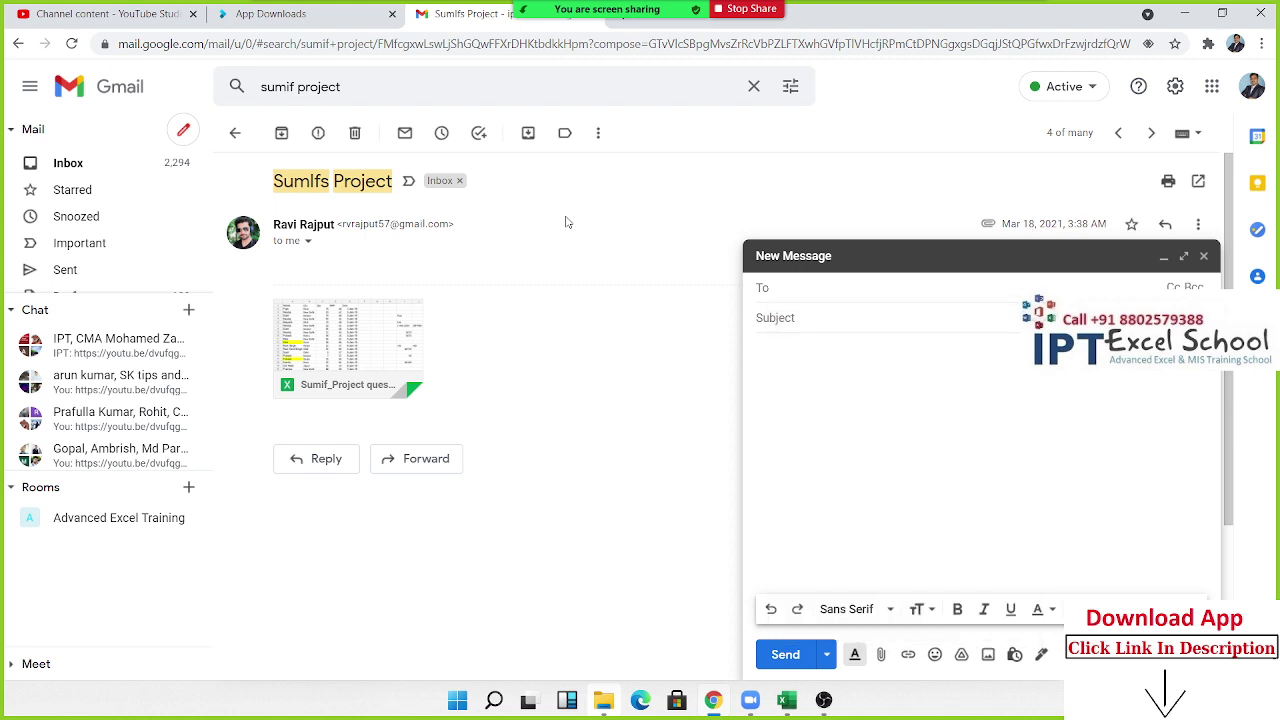
pyautogui.write('josh')
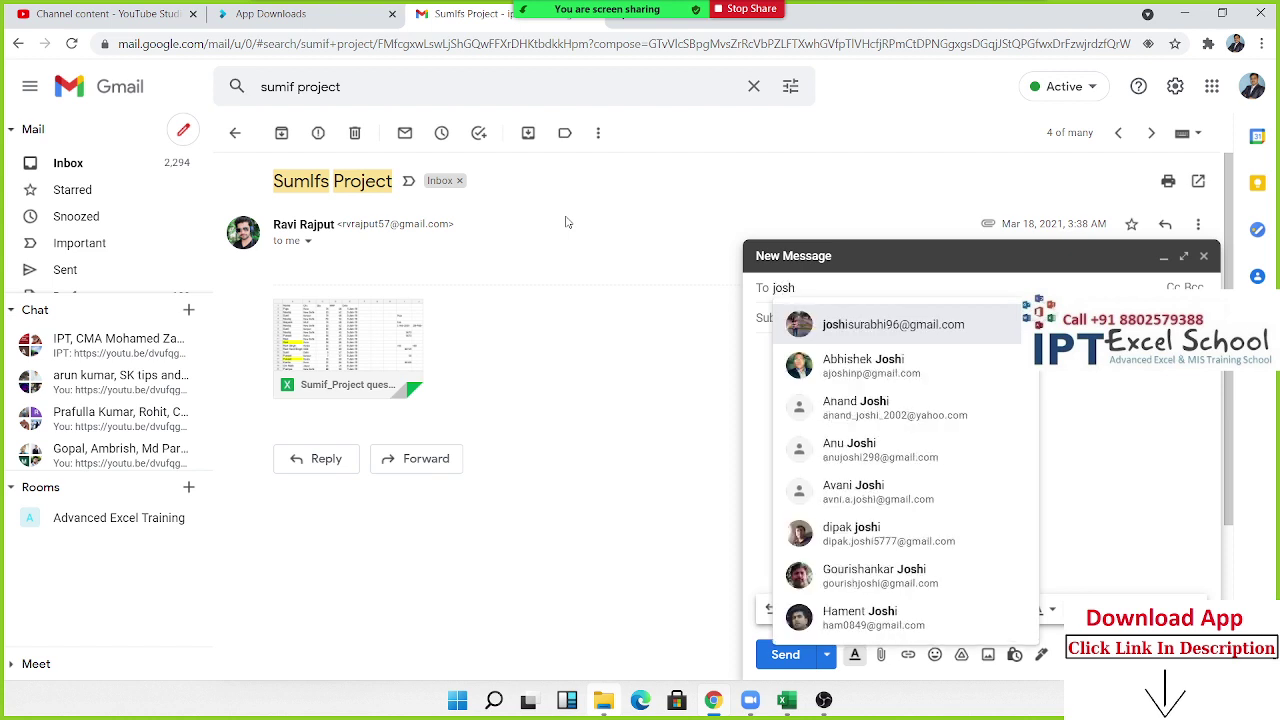
pyautogui.click(862, 336)
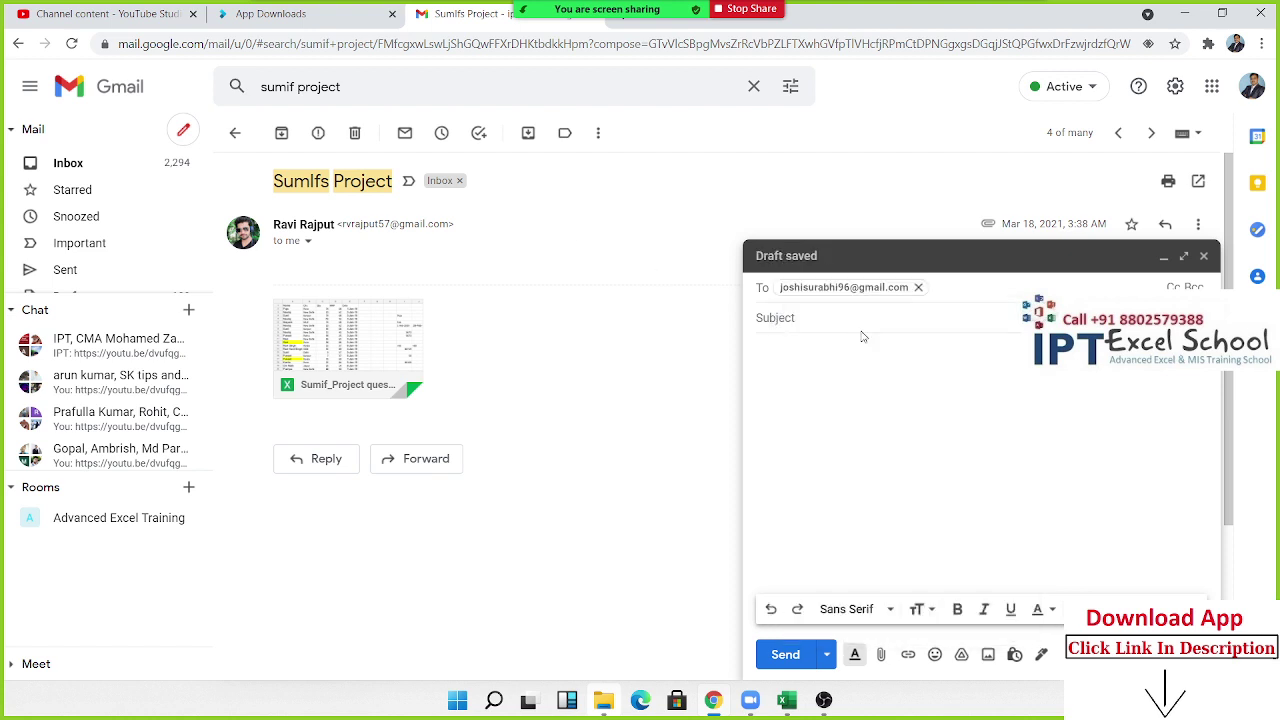
pyautogui.write('ank')
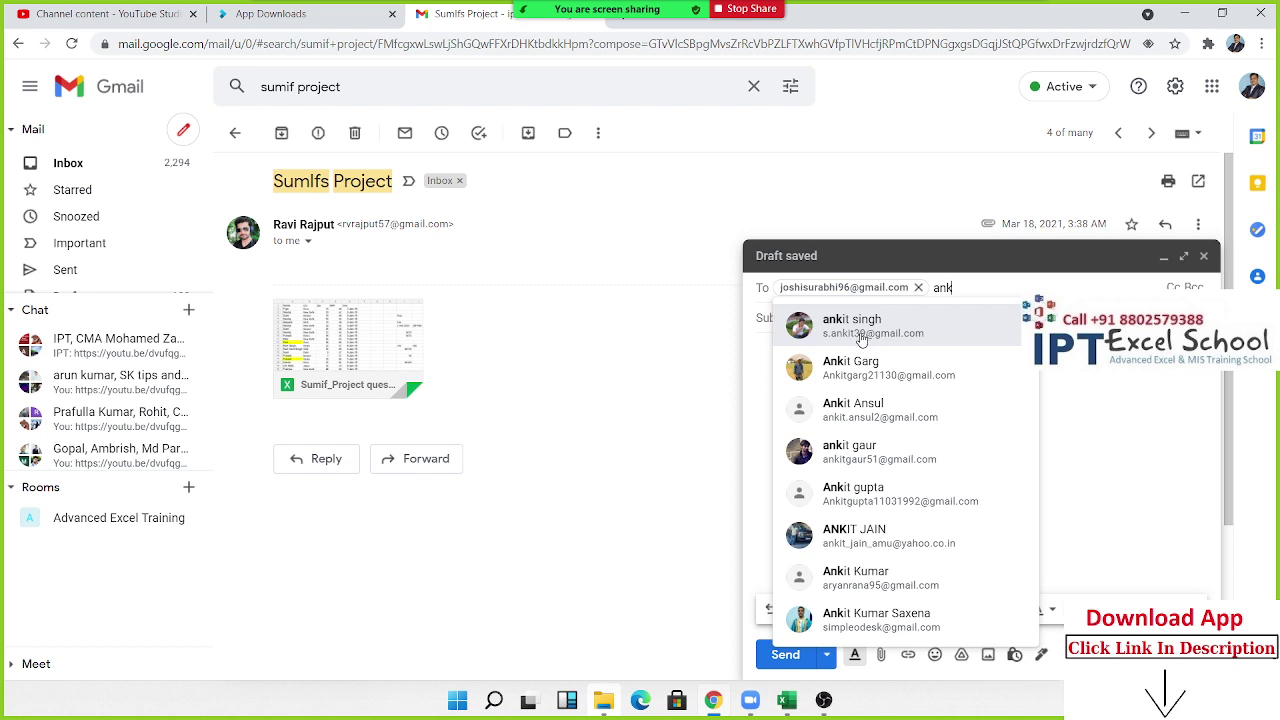
pyautogui.moveTo(862, 338)
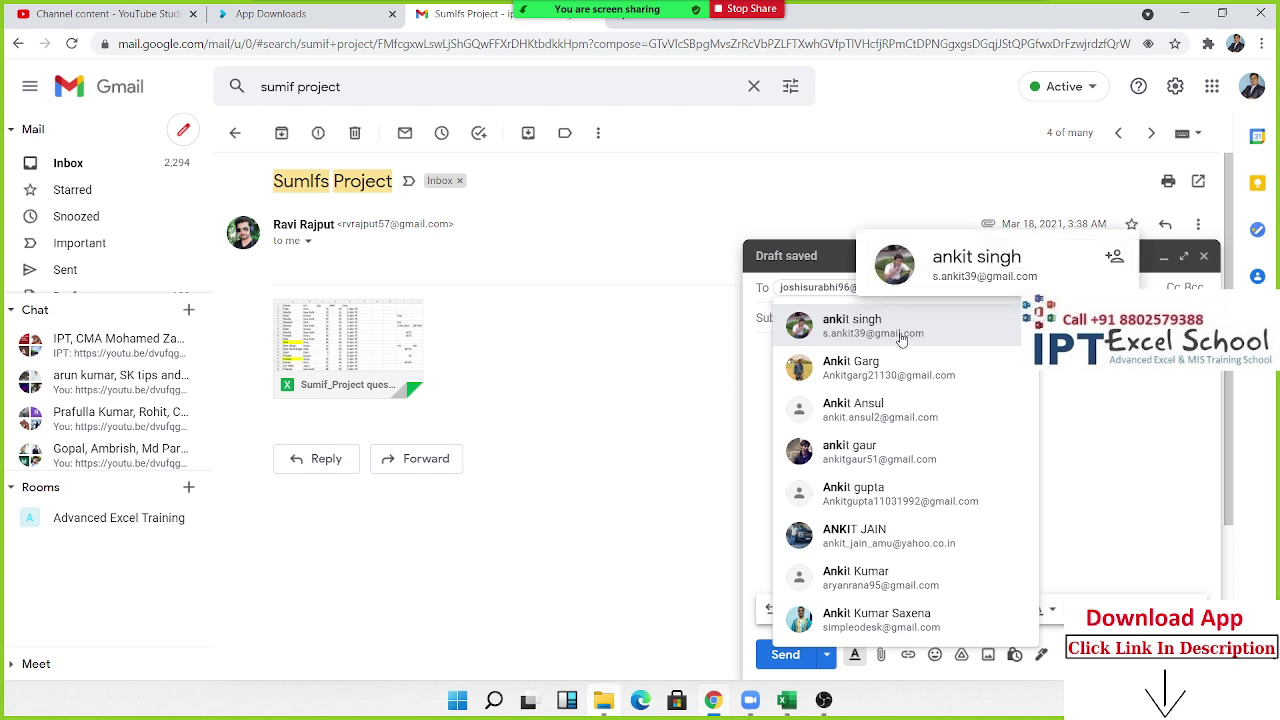
pyautogui.press('Escape')
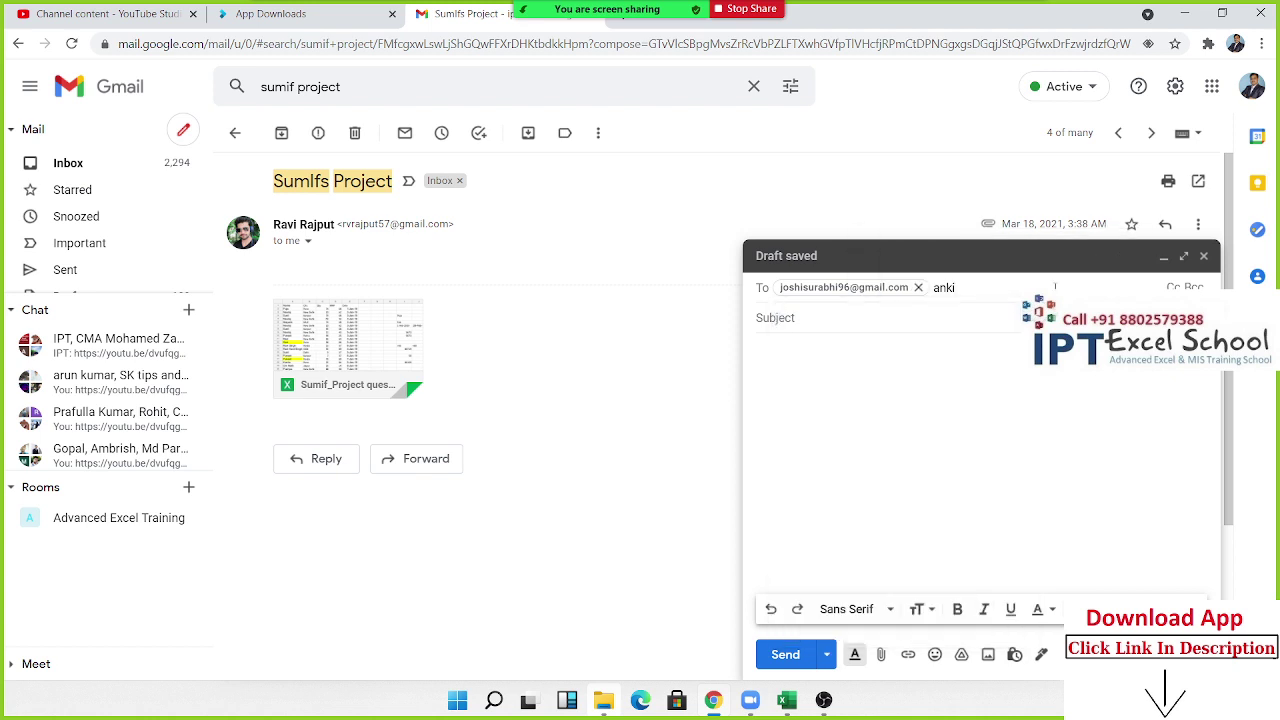
pyautogui.press('BackSpace')
pyautogui.press('BackSpace')
pyautogui.press('BackSpace')
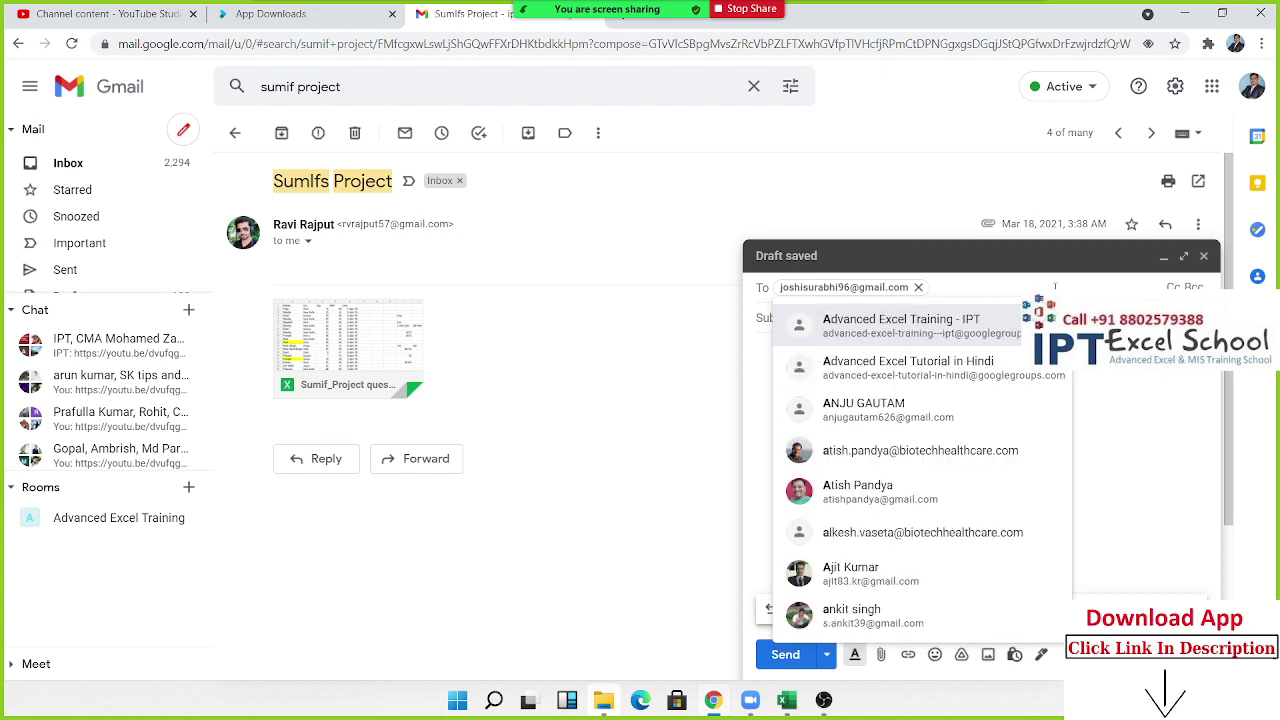
pyautogui.press('BackSpace')
pyautogui.write('ab')
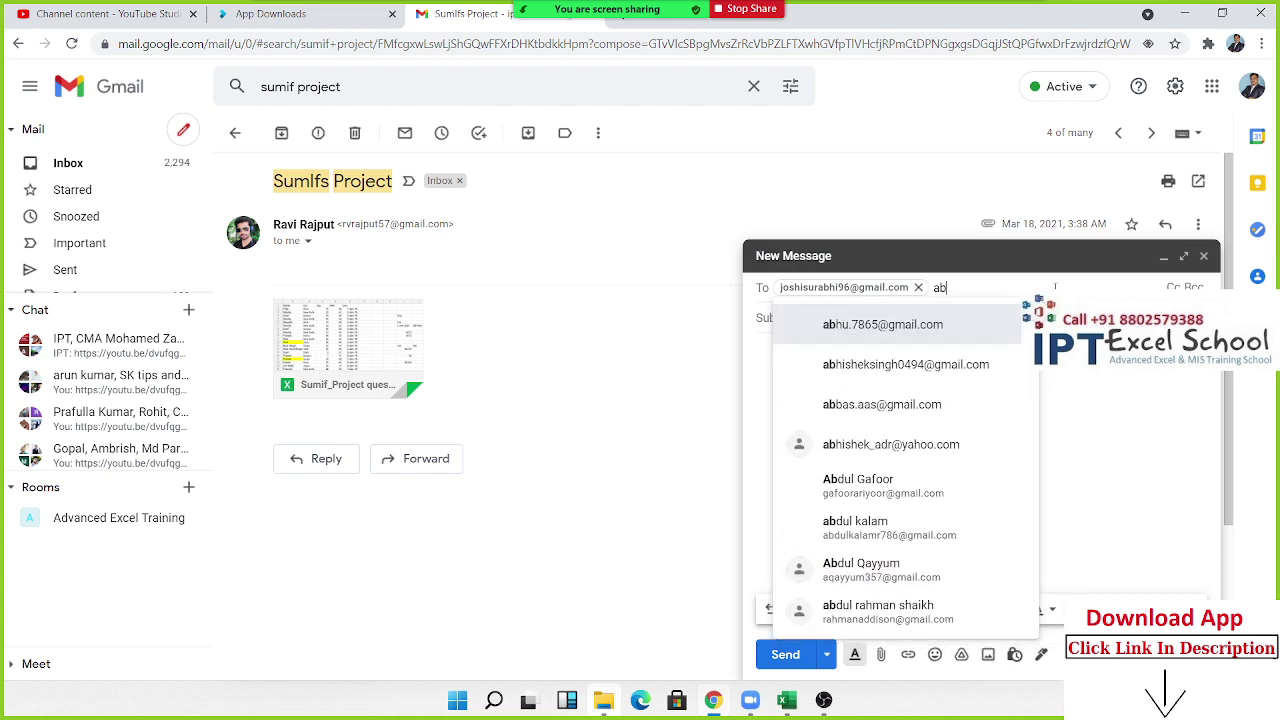
pyautogui.write('h')
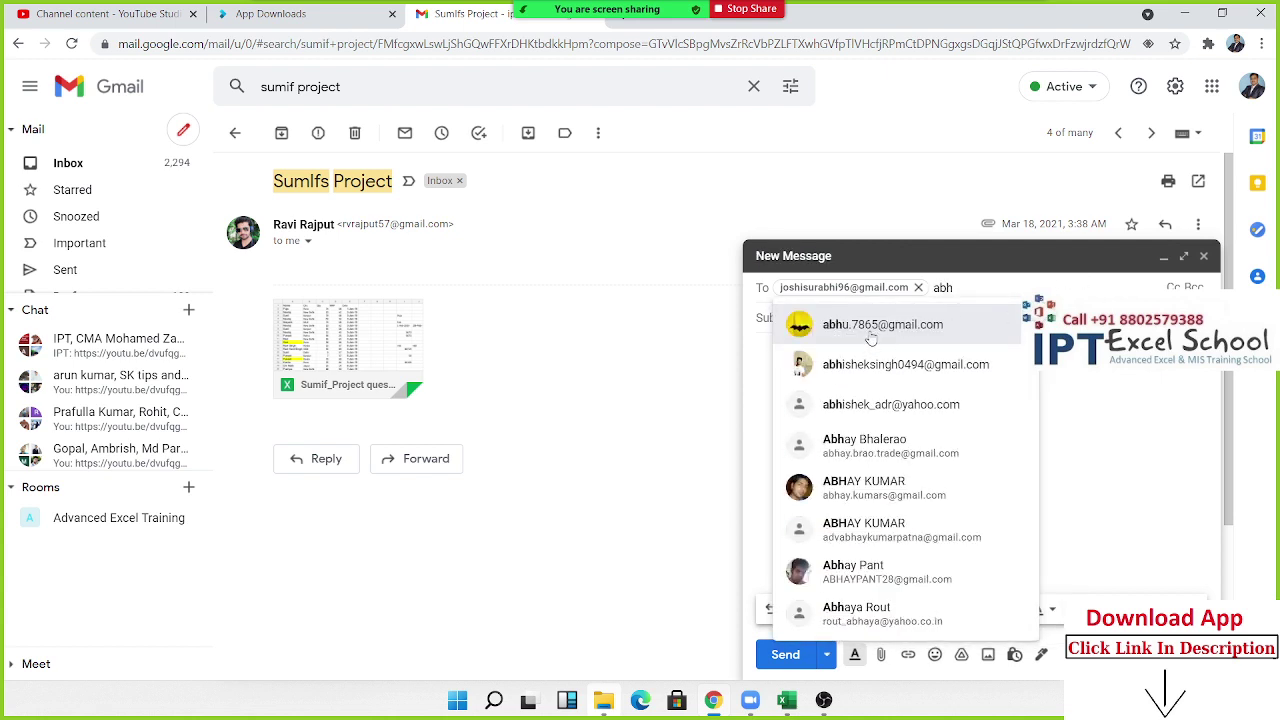
pyautogui.click(865, 334)
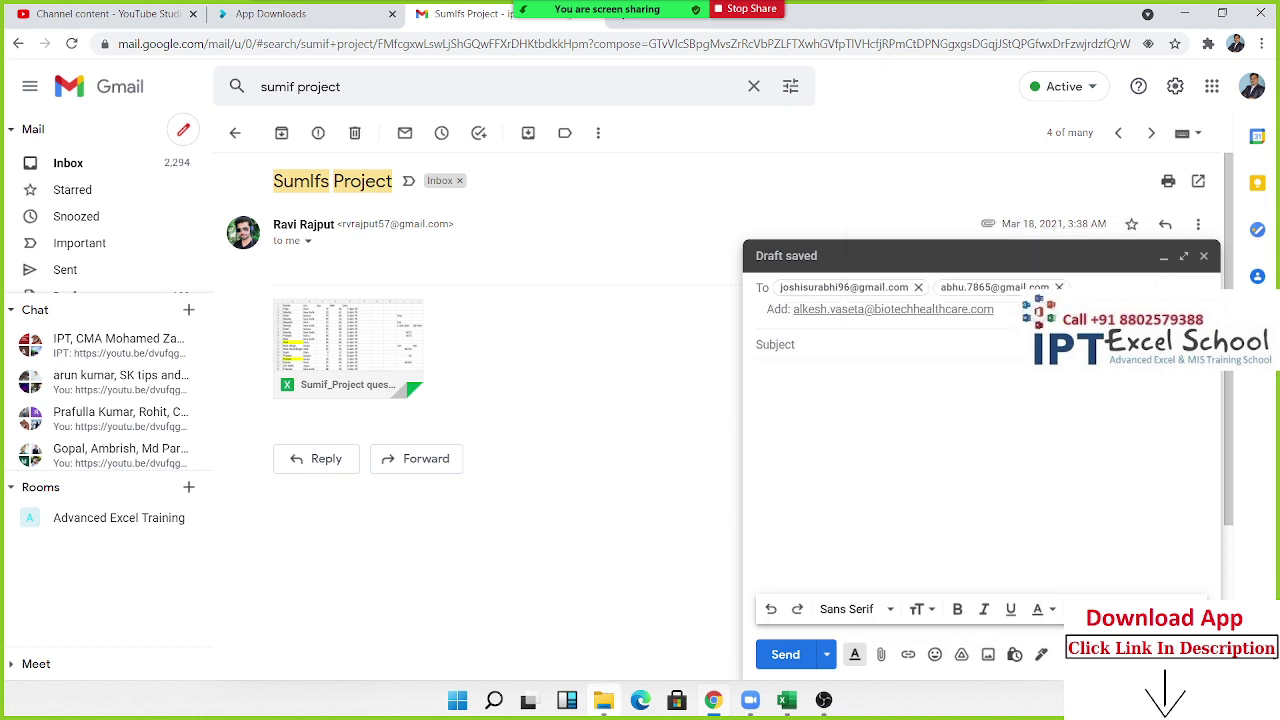
# Step: Add three more suggested contacts as recipients, bringing the To field to five
pyautogui.write('may')
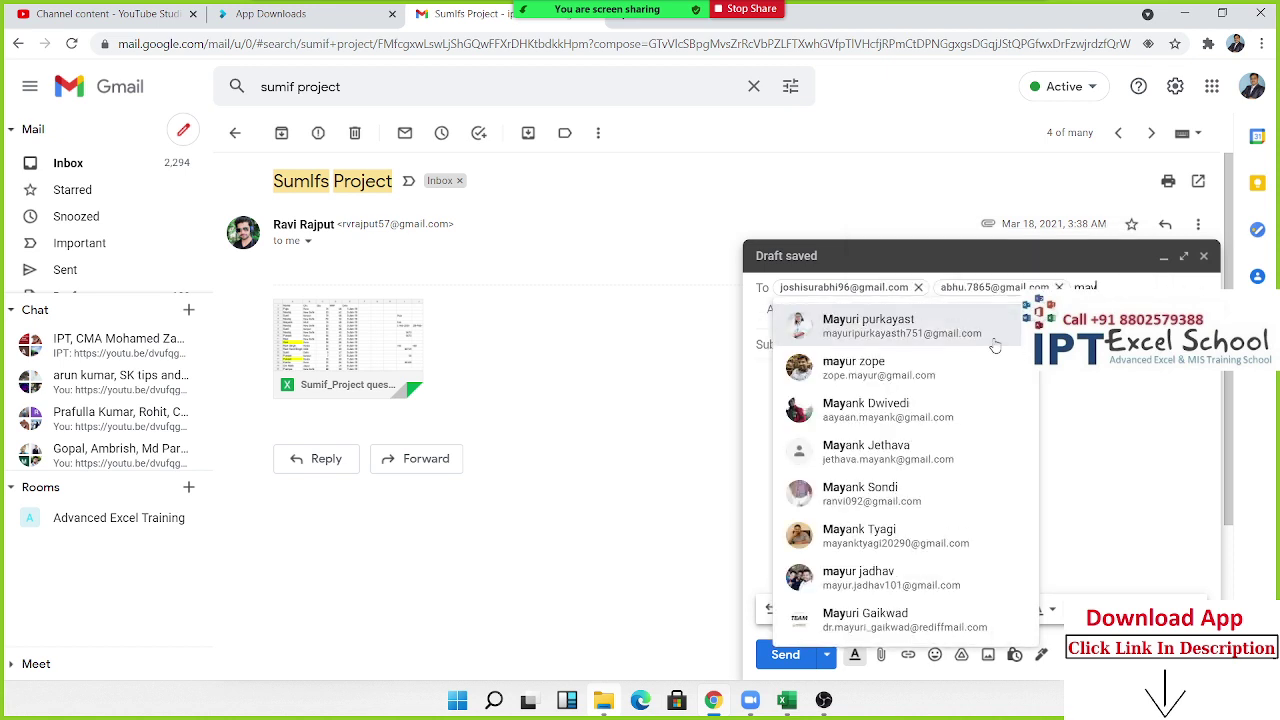
pyautogui.click(998, 342)
pyautogui.click(914, 342)
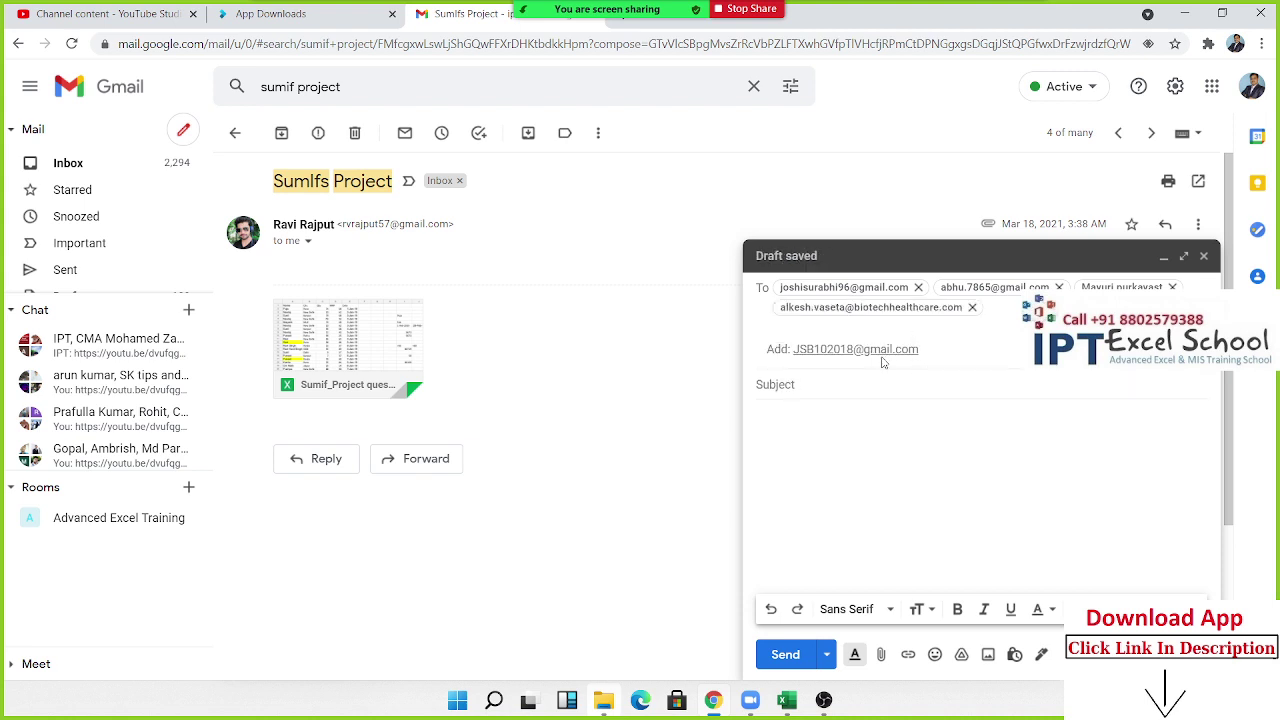
pyautogui.write('rn')
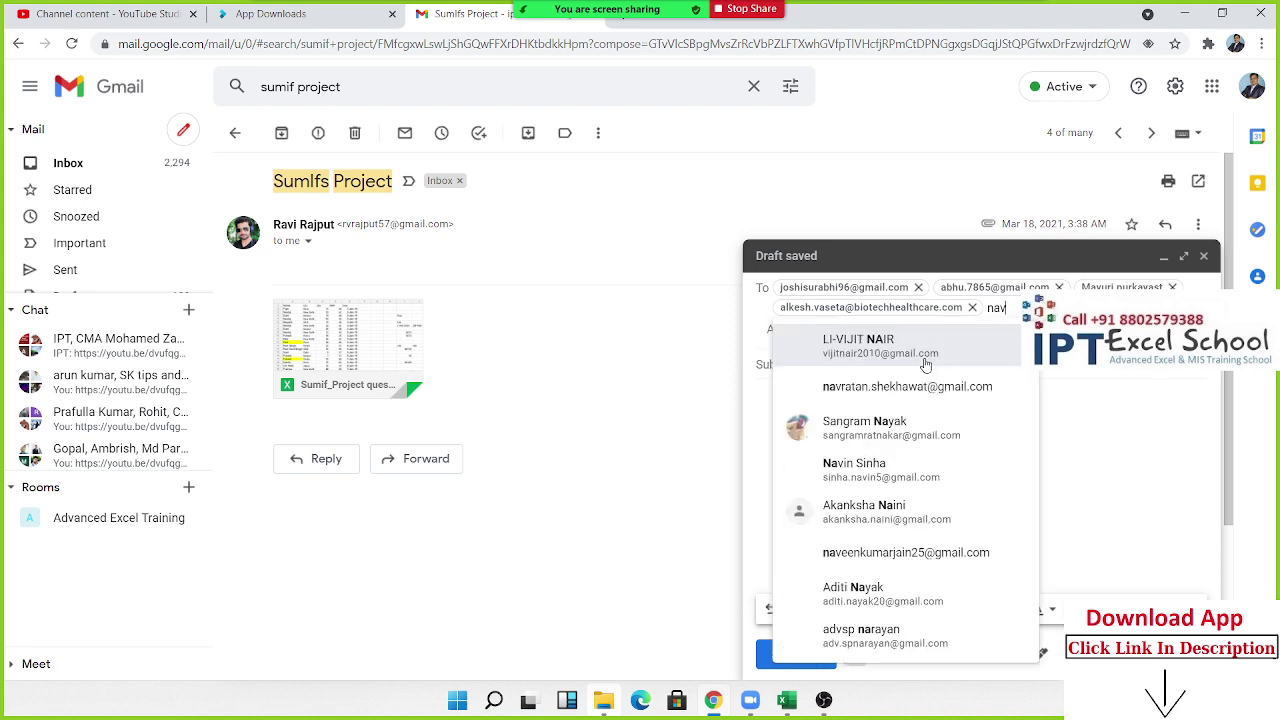
pyautogui.write('av')
pyautogui.press('Return')
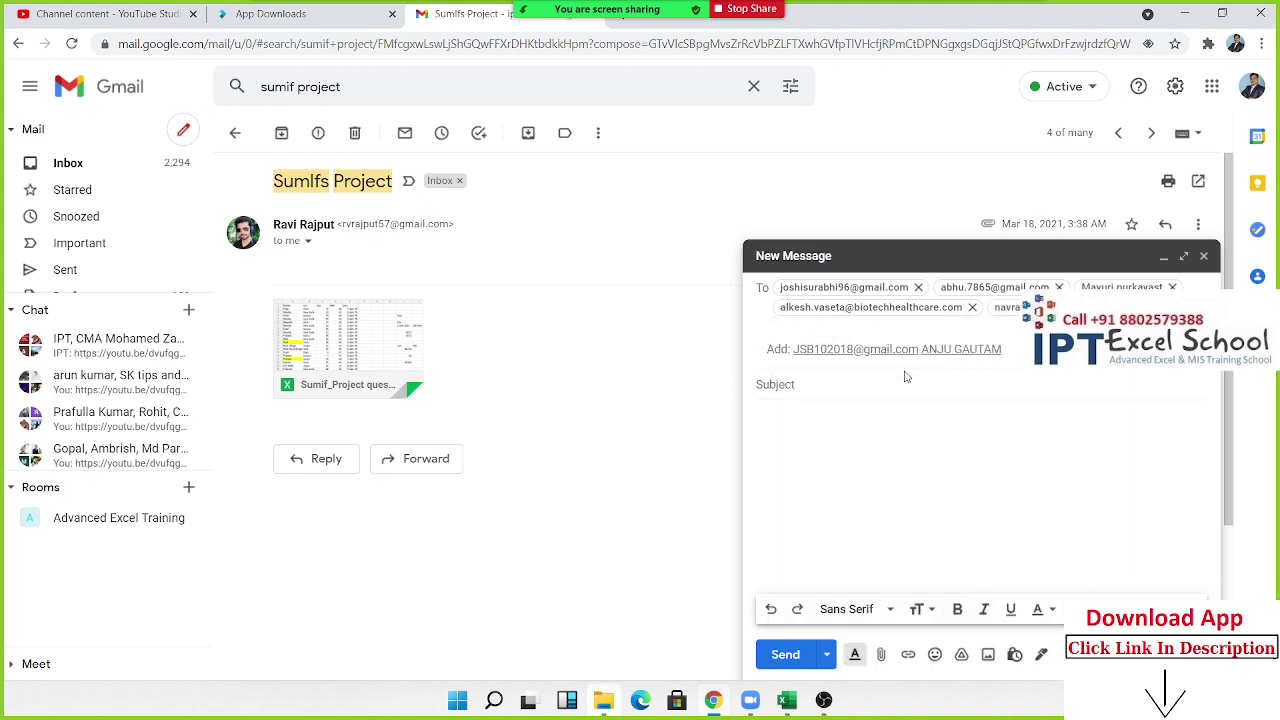
pyautogui.click(902, 378)
# Step: Add two more suggested contacts as recipients, give the message the subject 'File', and send it
pyautogui.write('File')
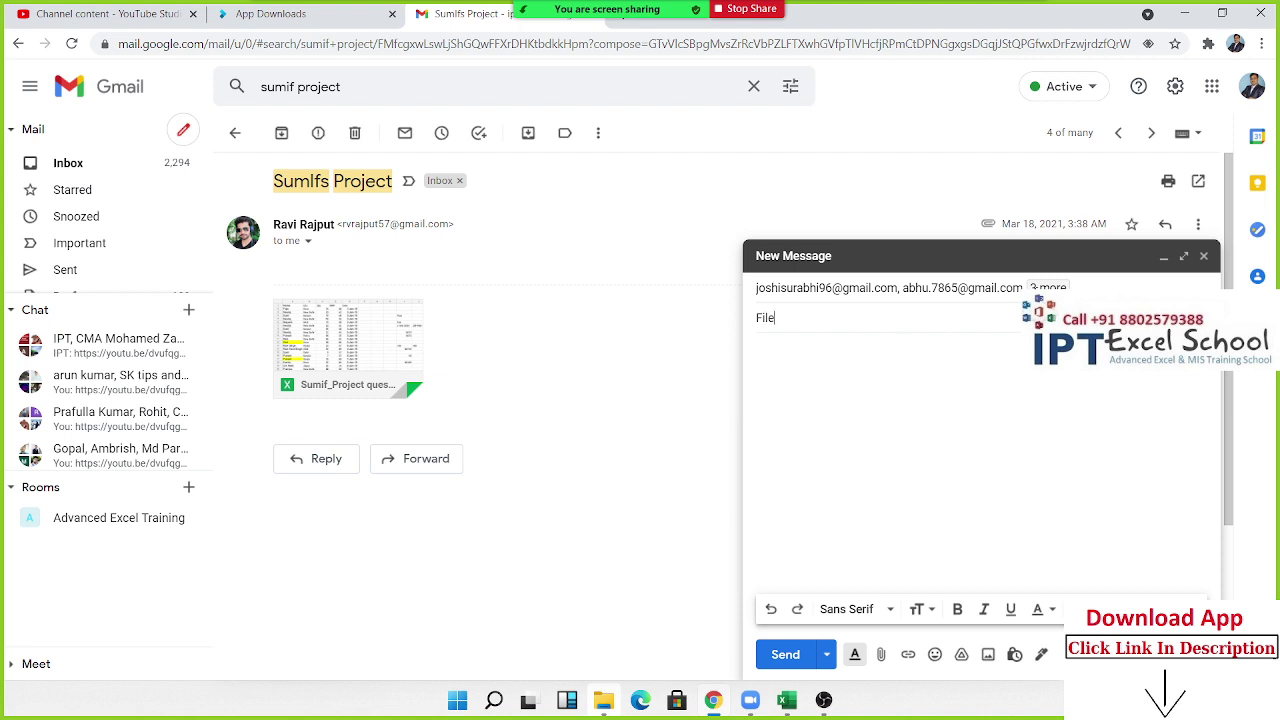
pyautogui.click(888, 288)
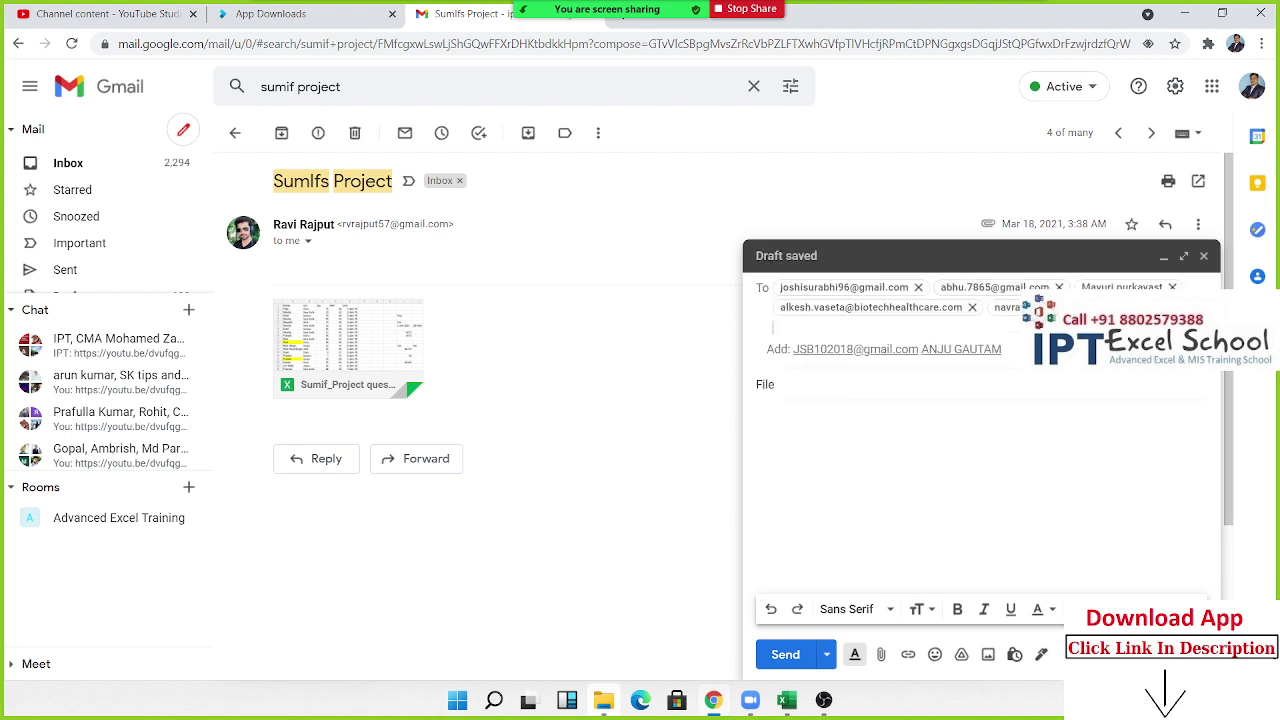
pyautogui.click(988, 353)
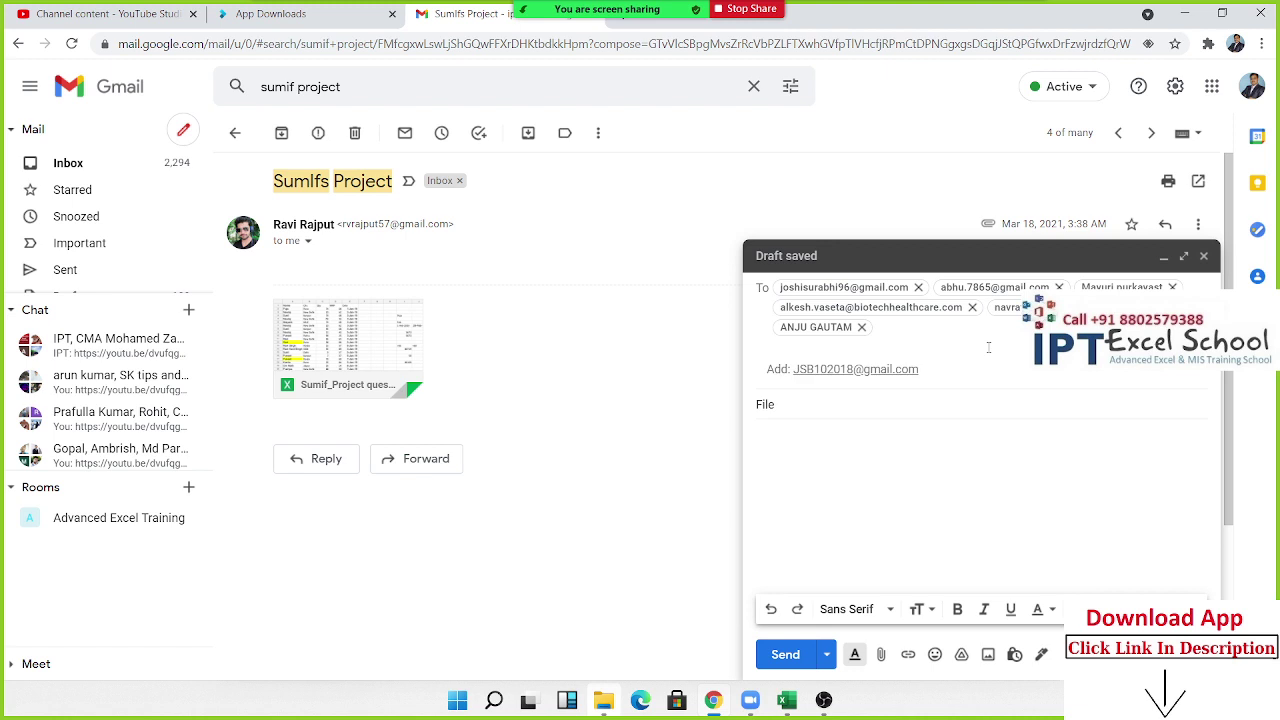
pyautogui.write('san')
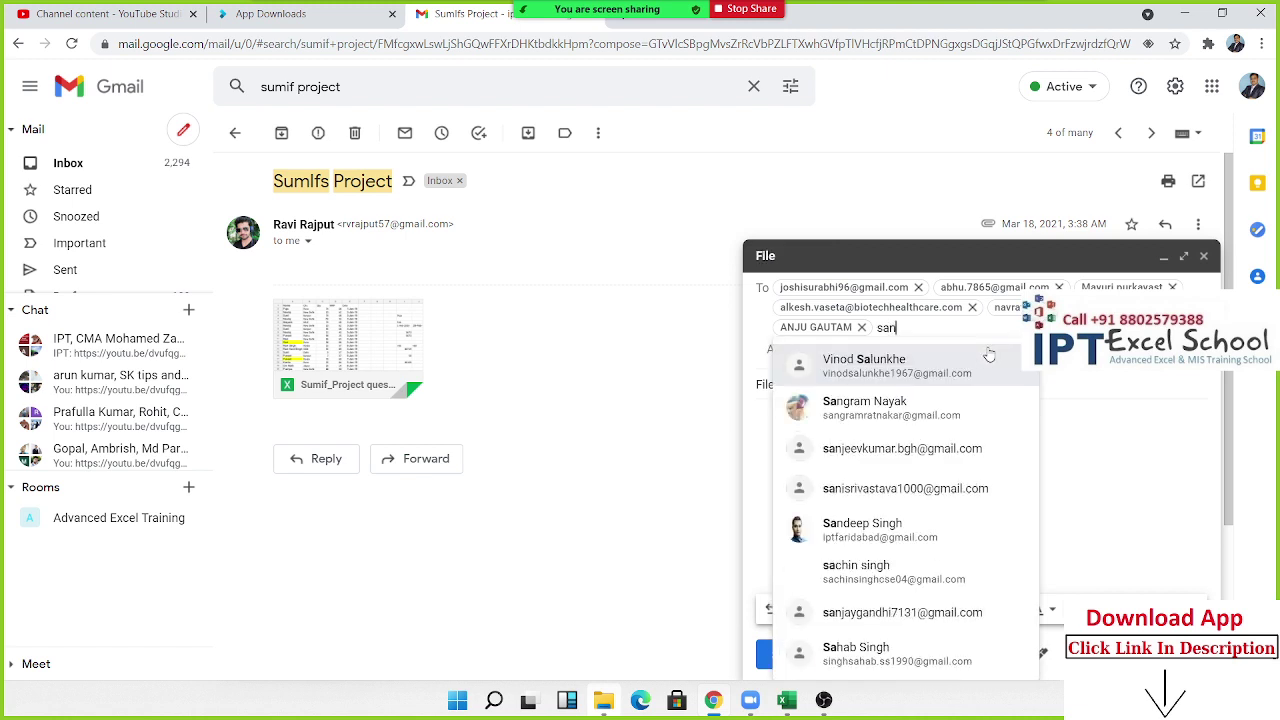
pyautogui.moveTo(988, 355)
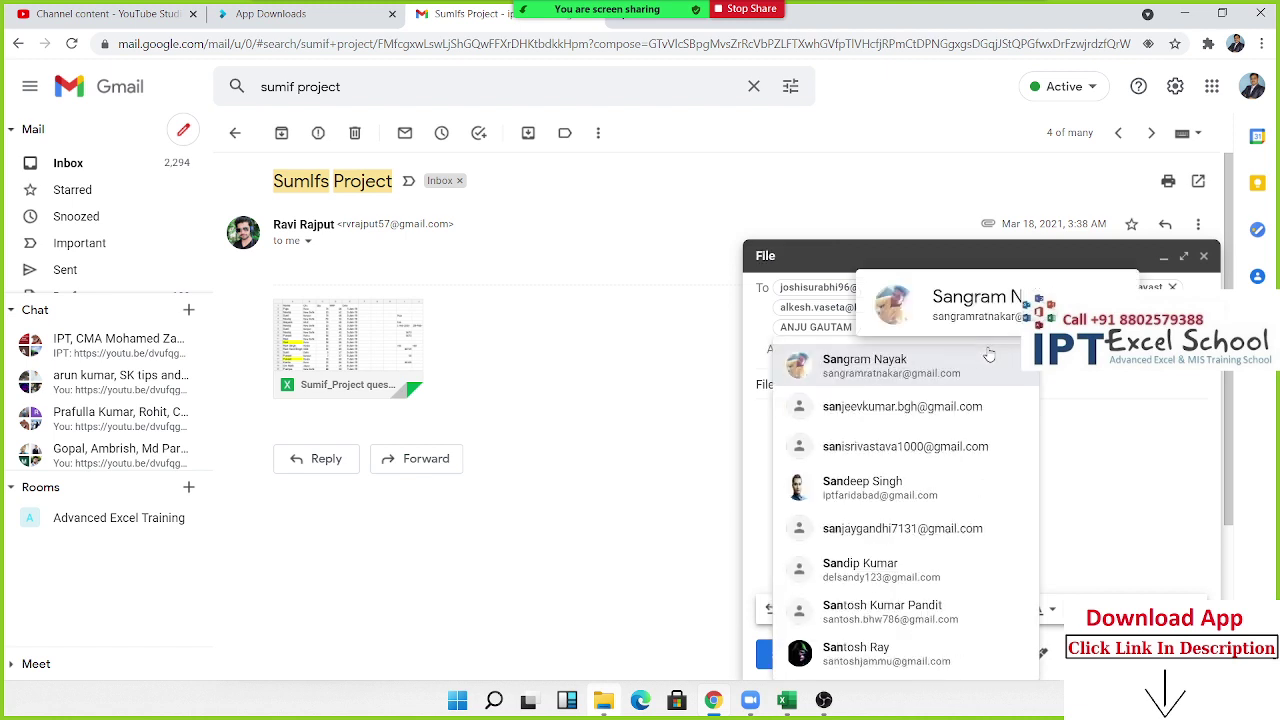
pyautogui.write('tosh')
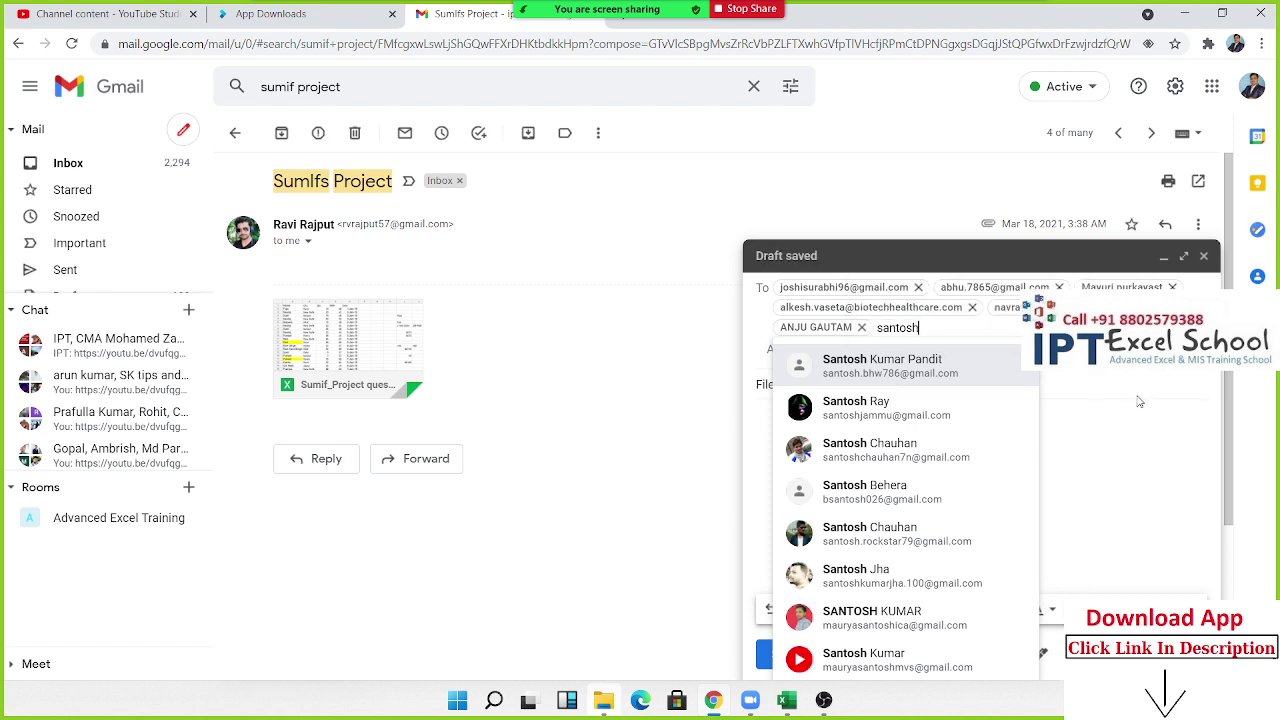
pyautogui.write('sa')
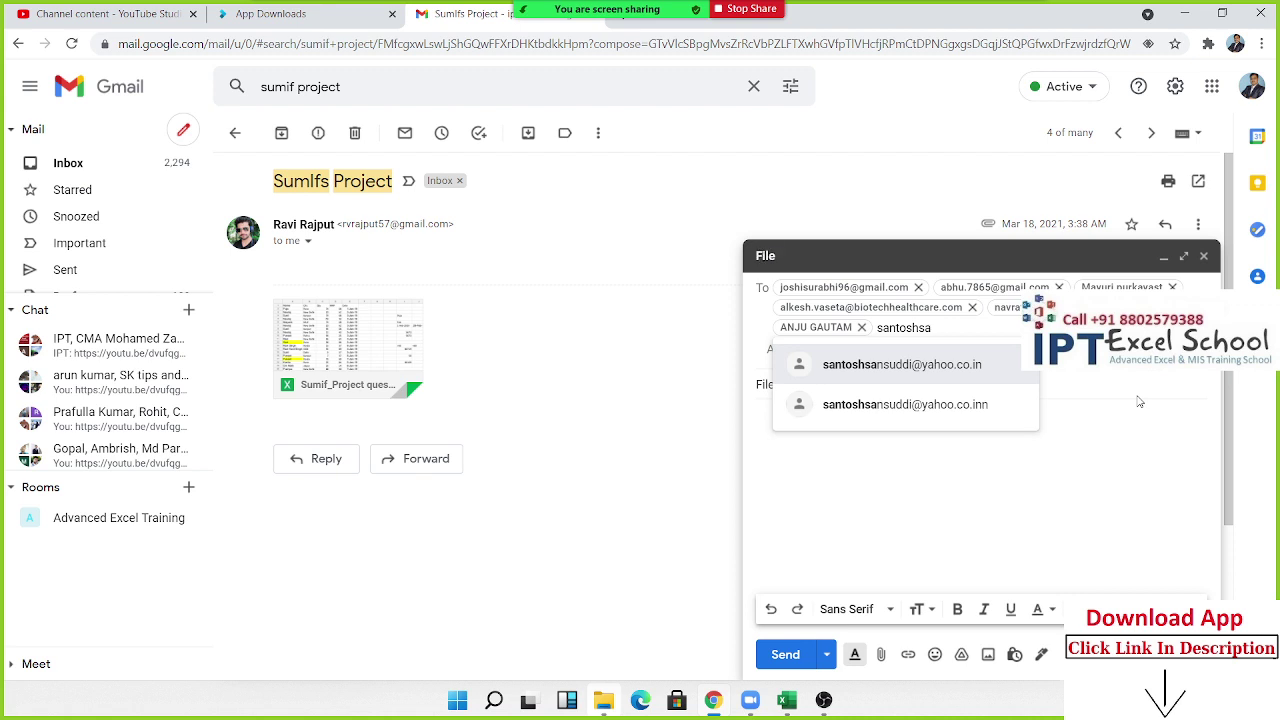
pyautogui.click(953, 369)
pyautogui.click(943, 412)
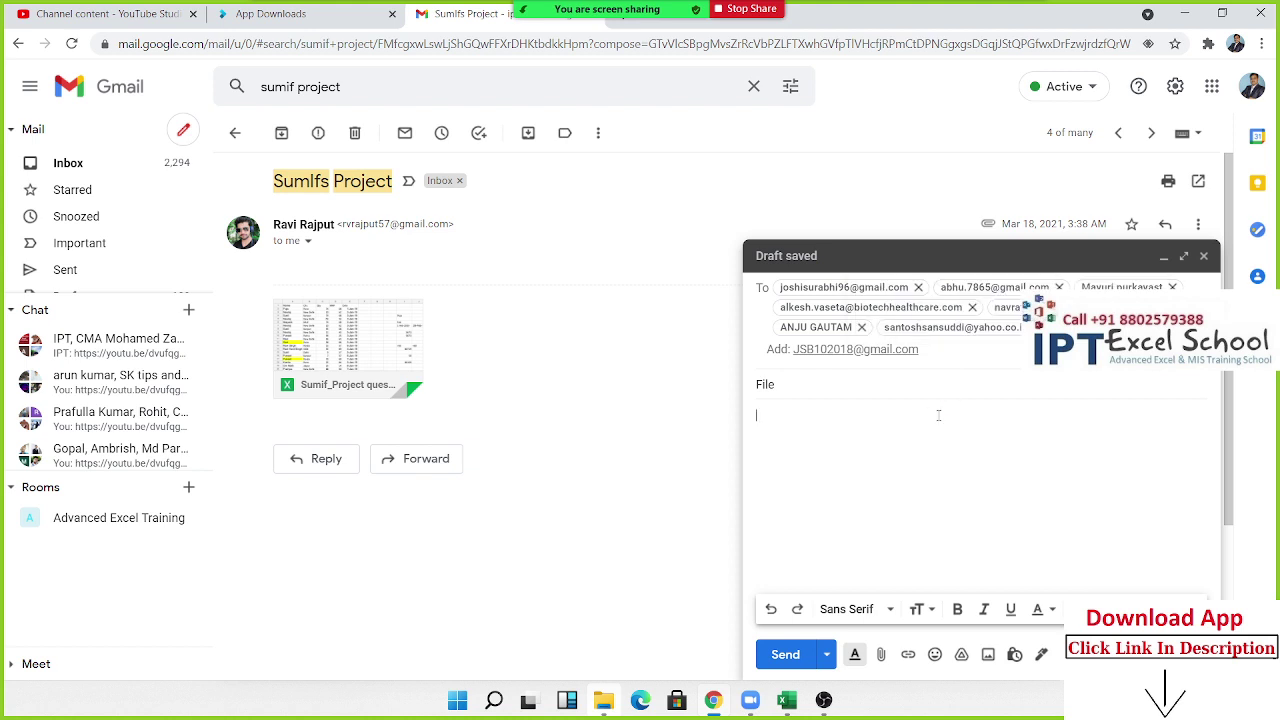
pyautogui.click(785, 655)
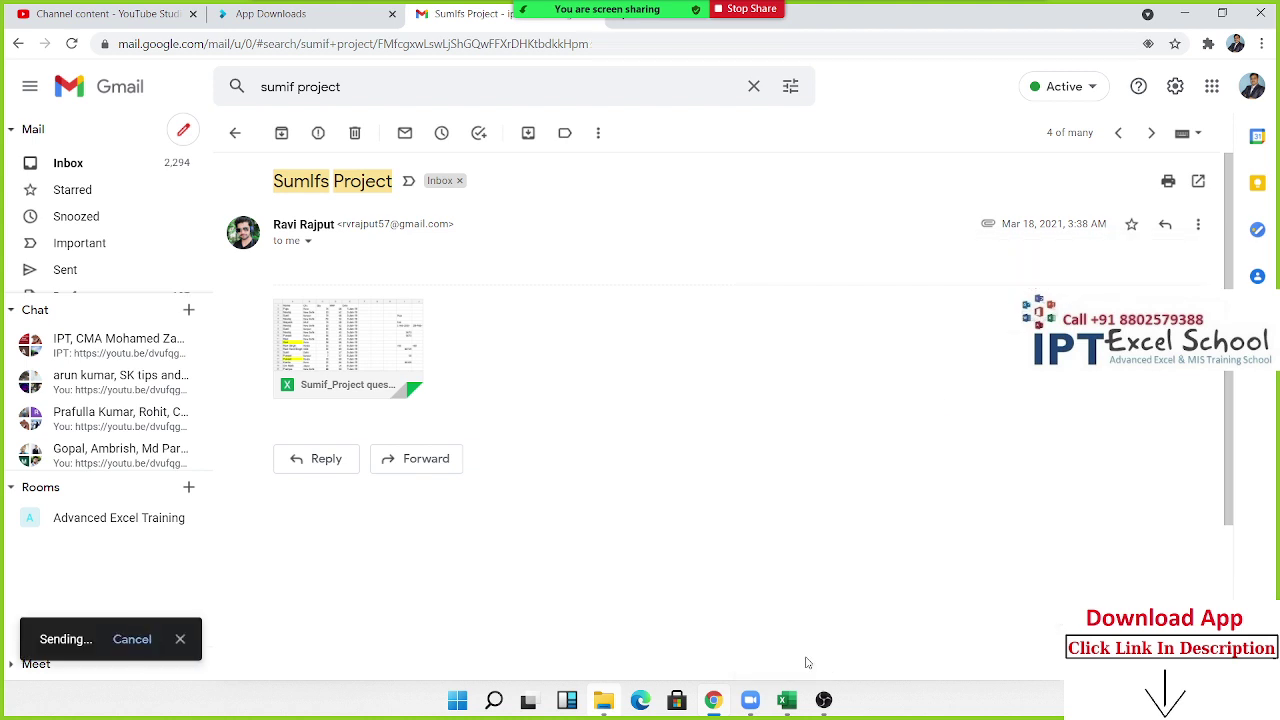
# Step: Move the five newest inbox conversations to Trash, then minimize Chrome and close Excel
pyautogui.click(99, 167)
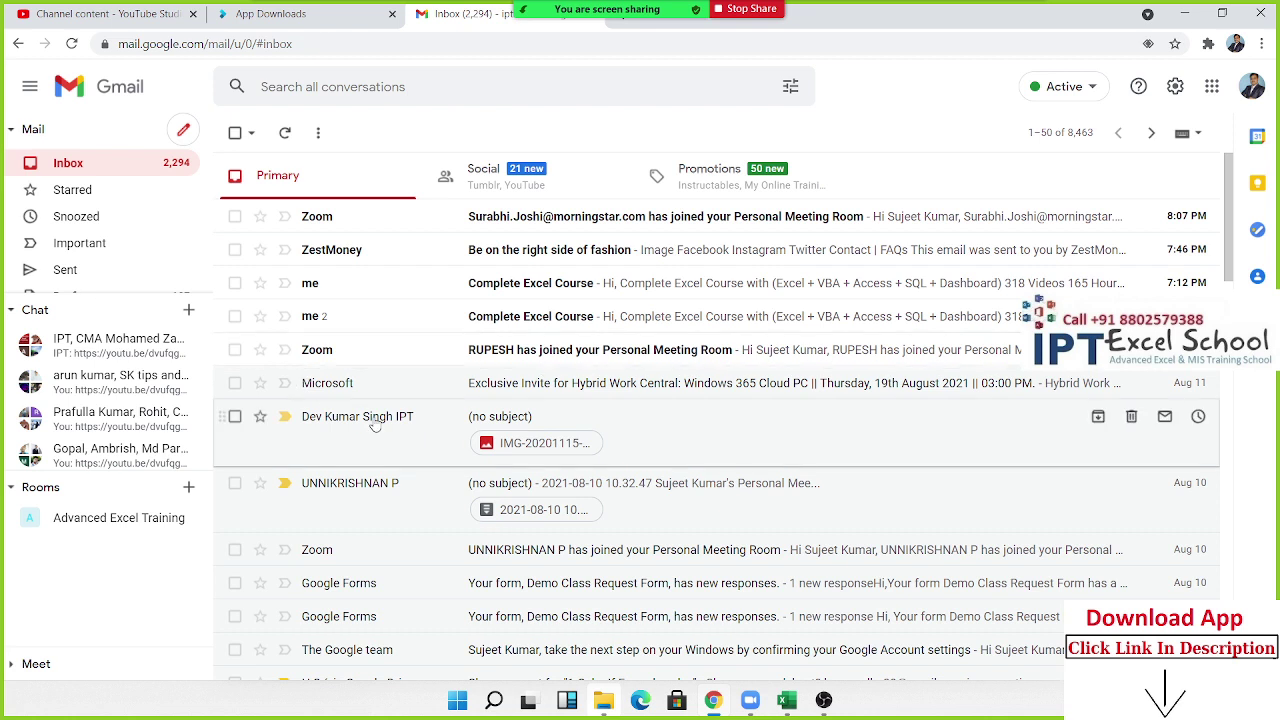
pyautogui.click(235, 350)
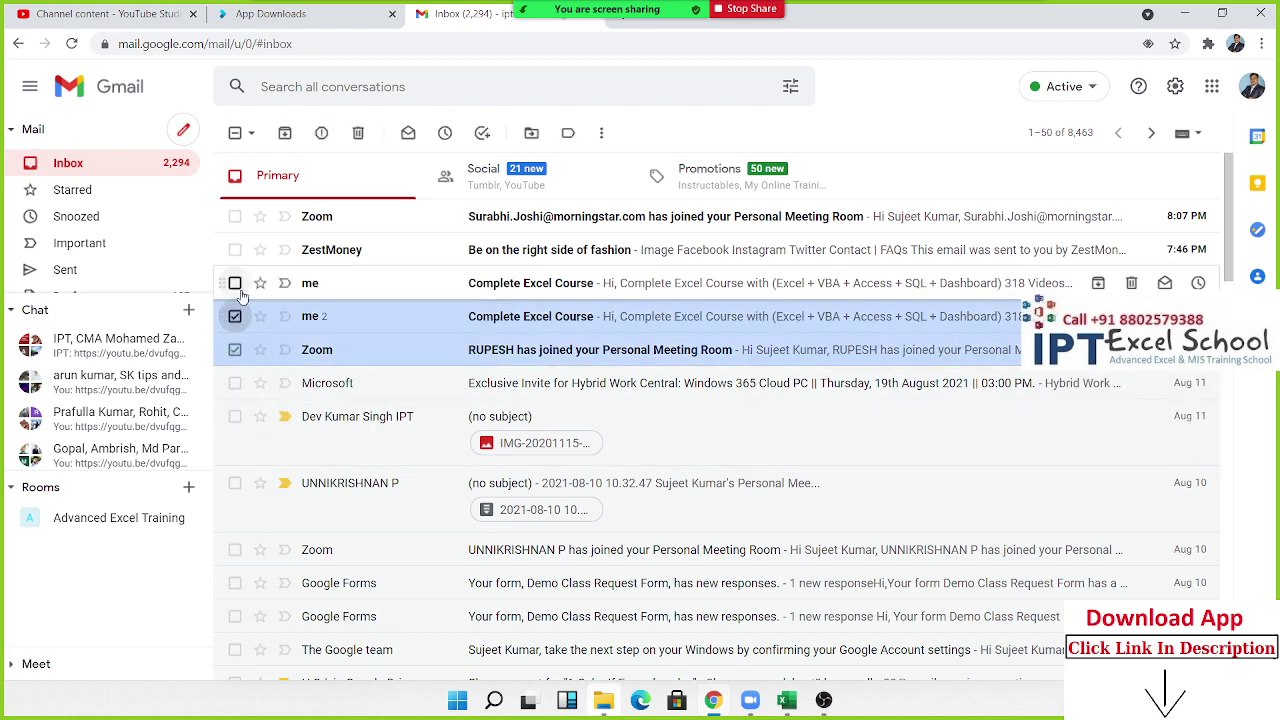
pyautogui.click(234, 283)
pyautogui.click(234, 249)
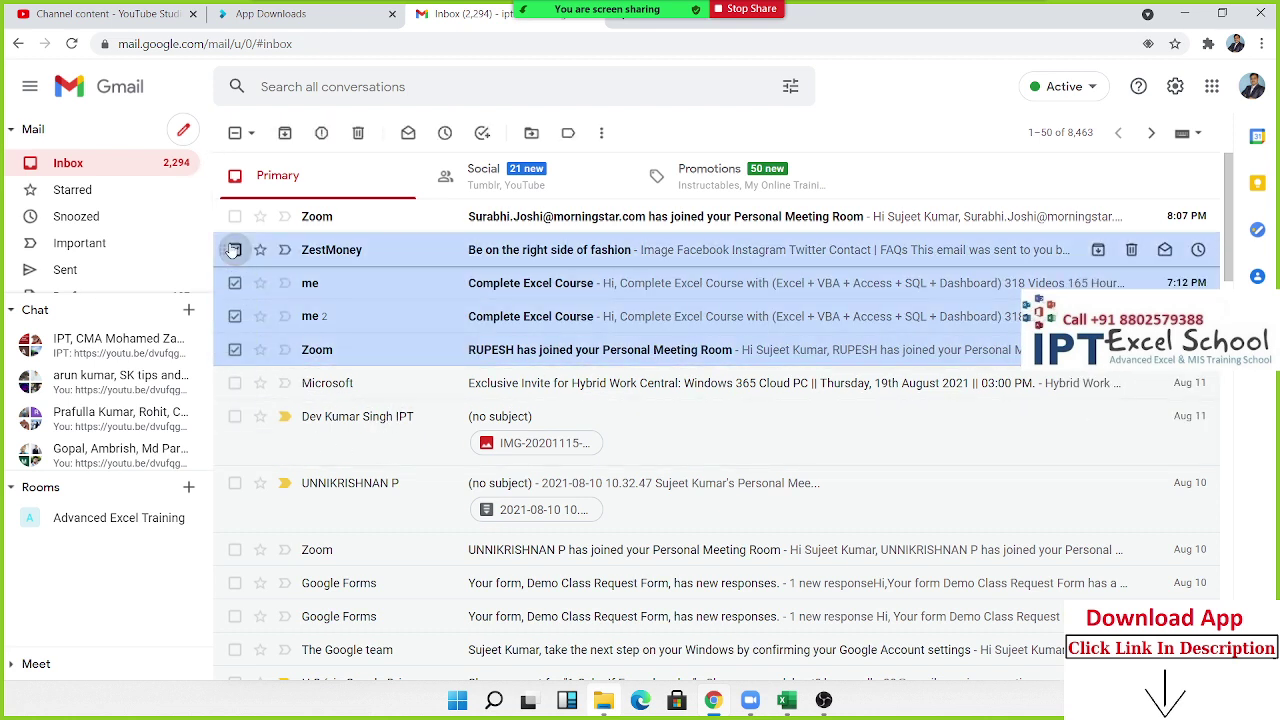
pyautogui.click(234, 216)
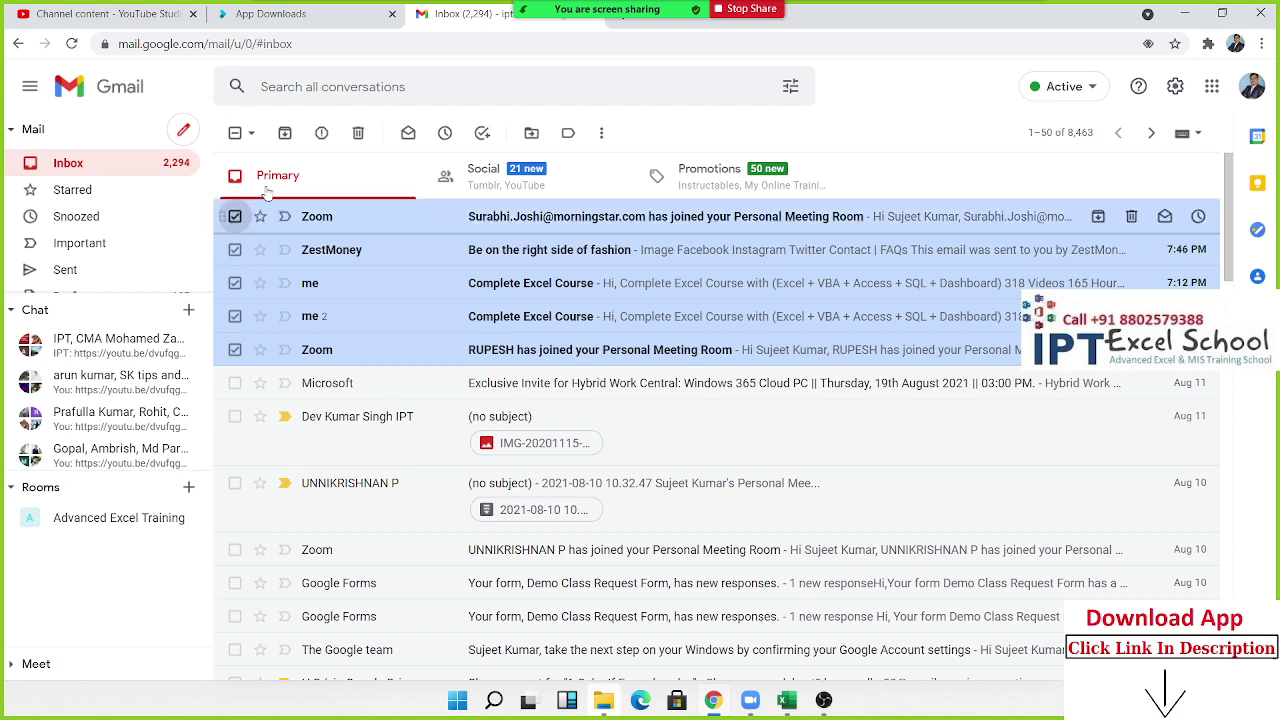
pyautogui.click(358, 133)
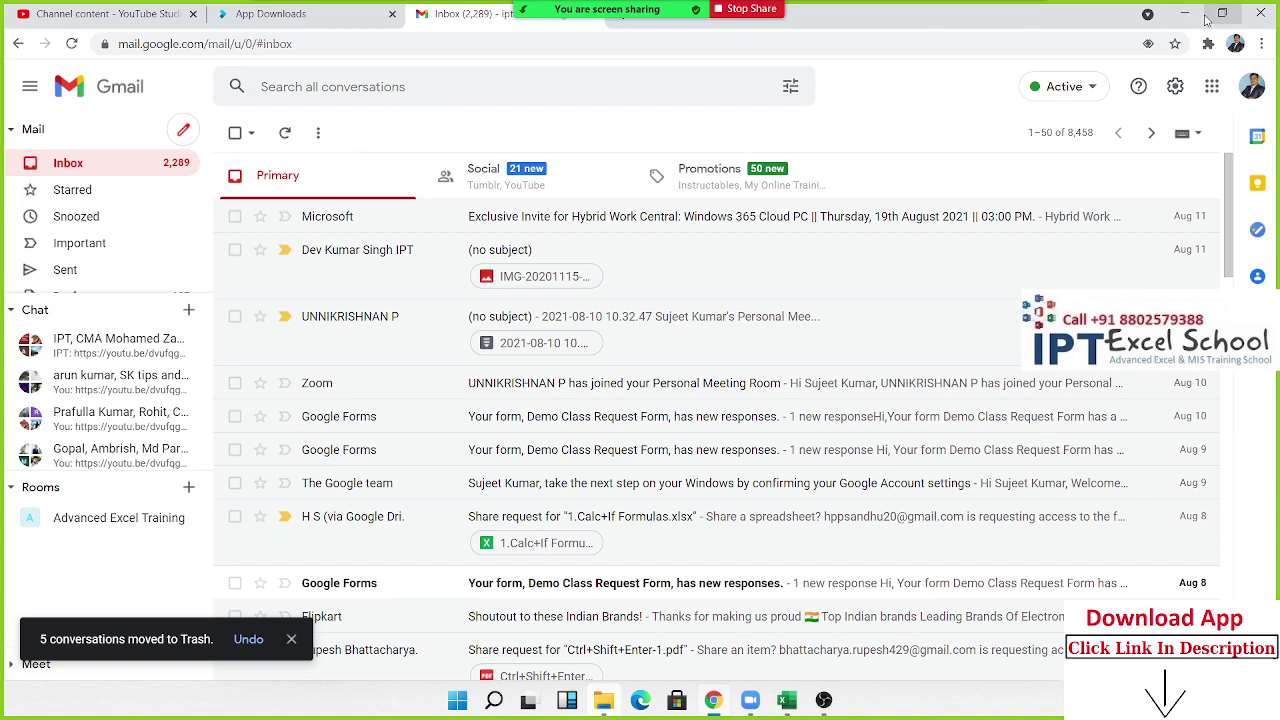
pyautogui.click(1186, 16)
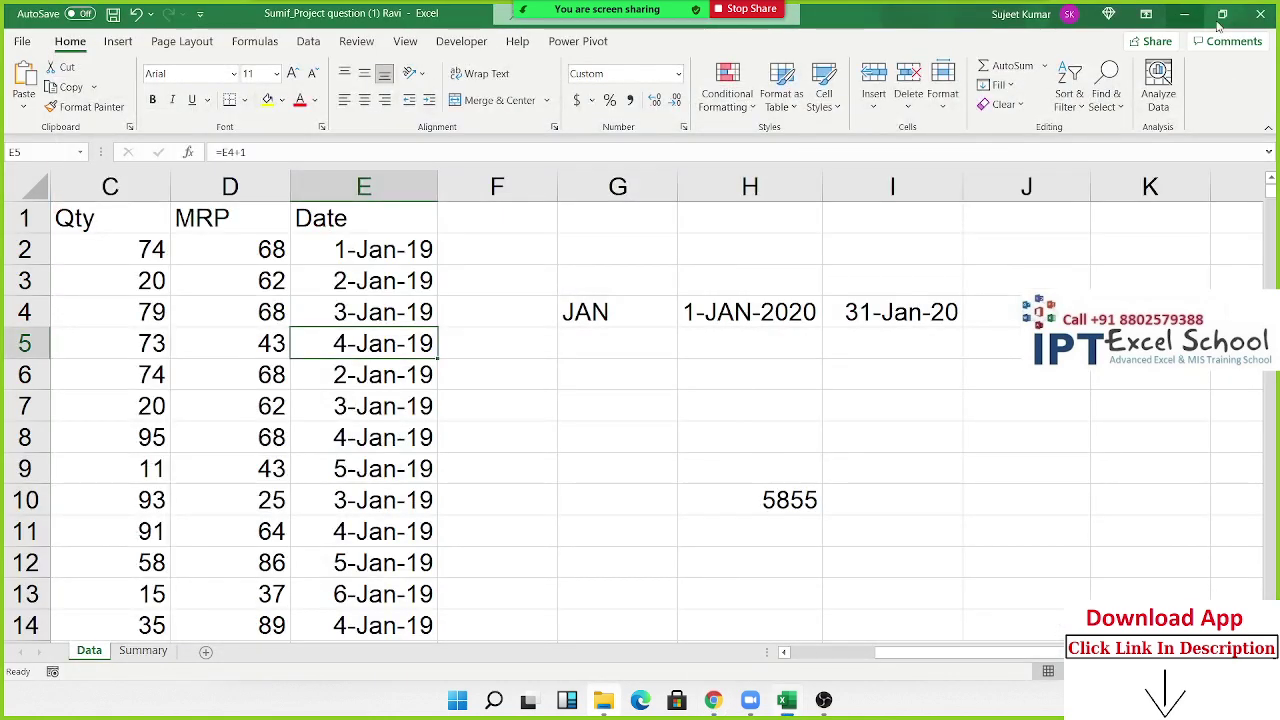
pyautogui.click(1261, 20)
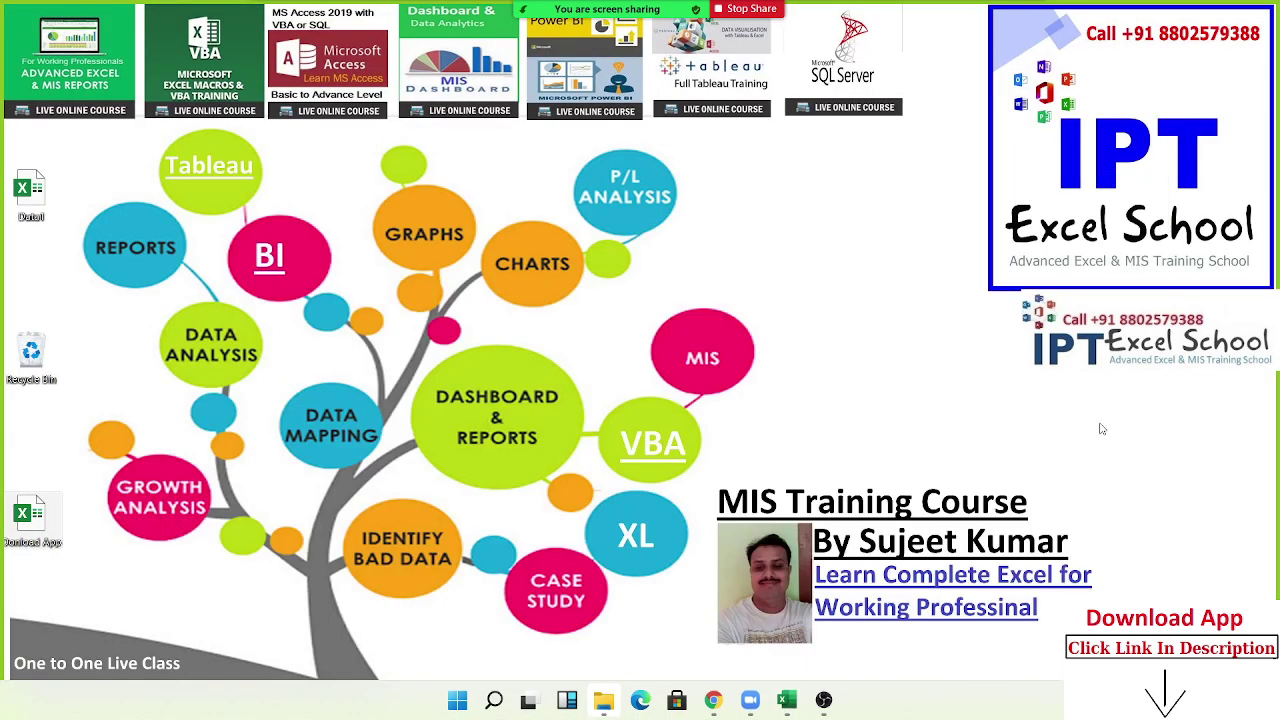